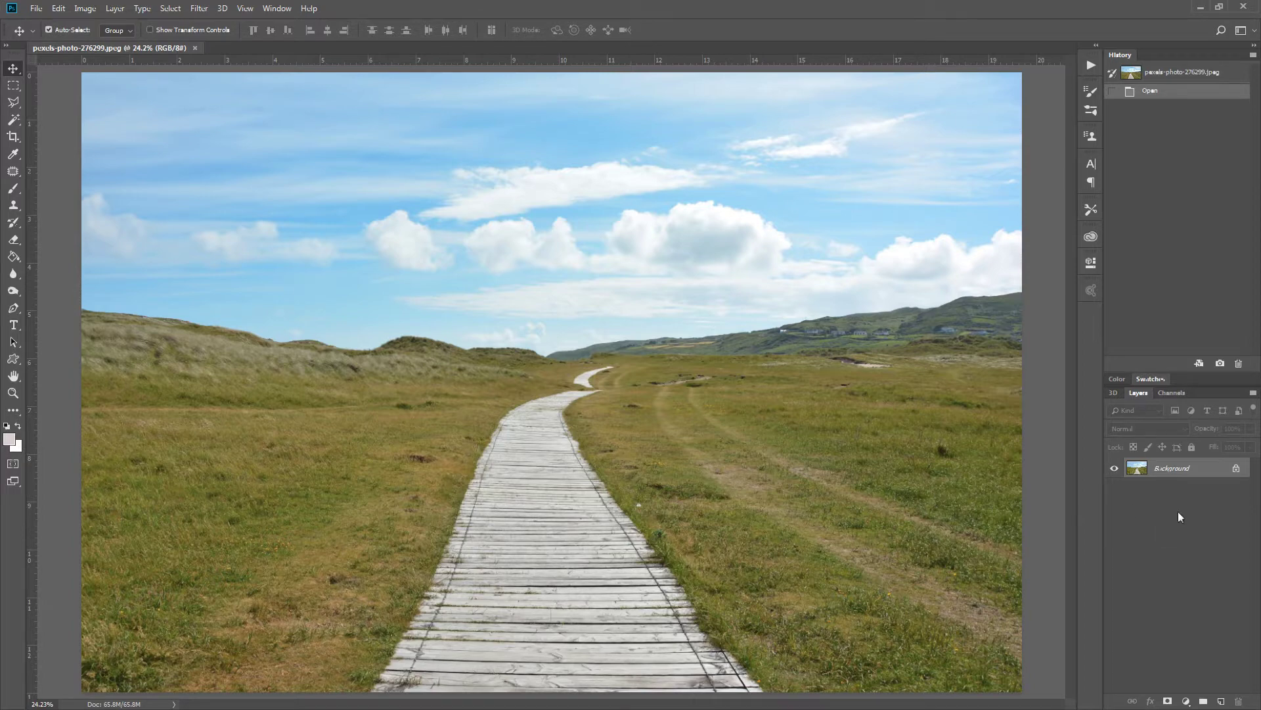
# - Duplicate the boardwalk photo's background layer and open the copy in the Camera Raw Filter
pyautogui.hotkey('ctrl', 'j')
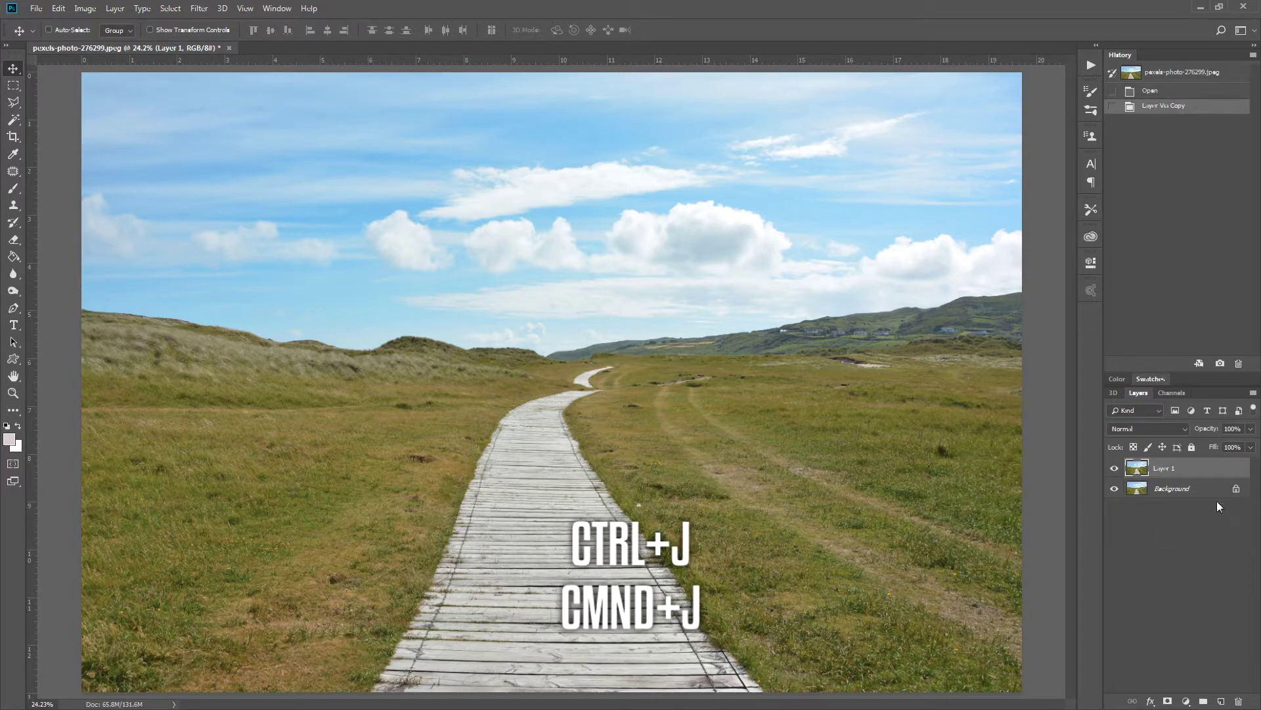
pyautogui.click(198, 8)
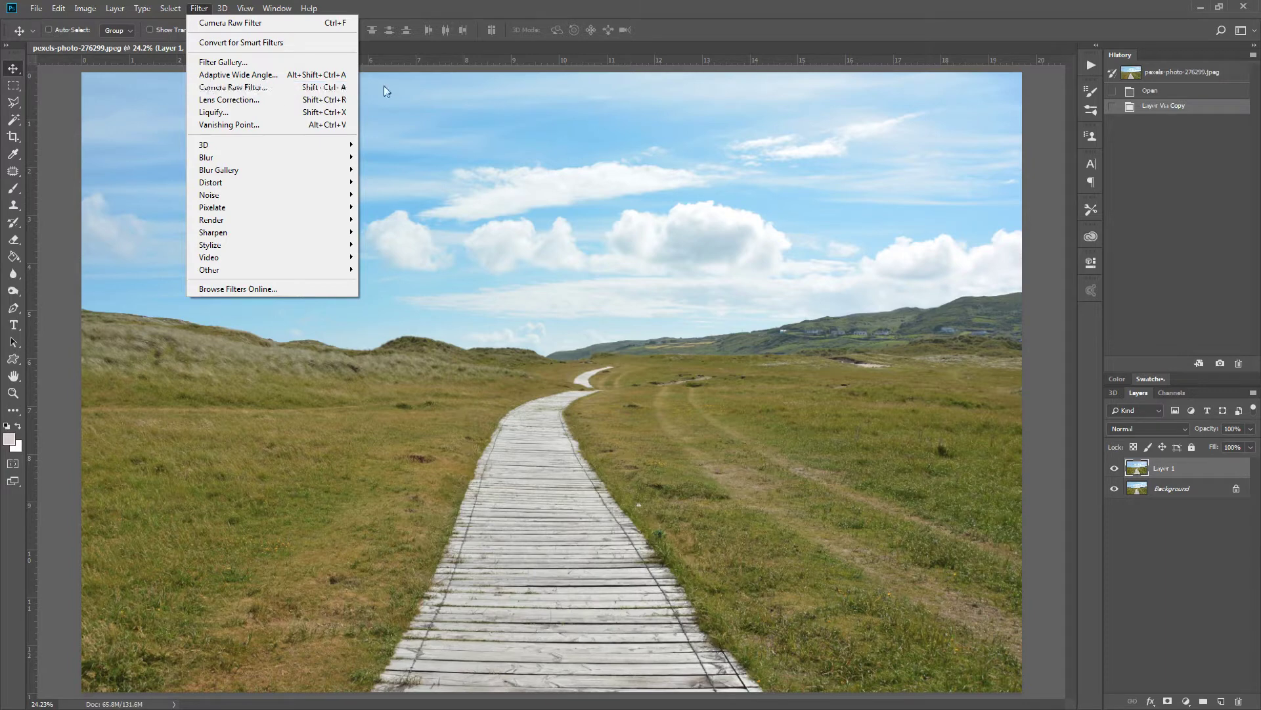
pyautogui.click(699, 9)
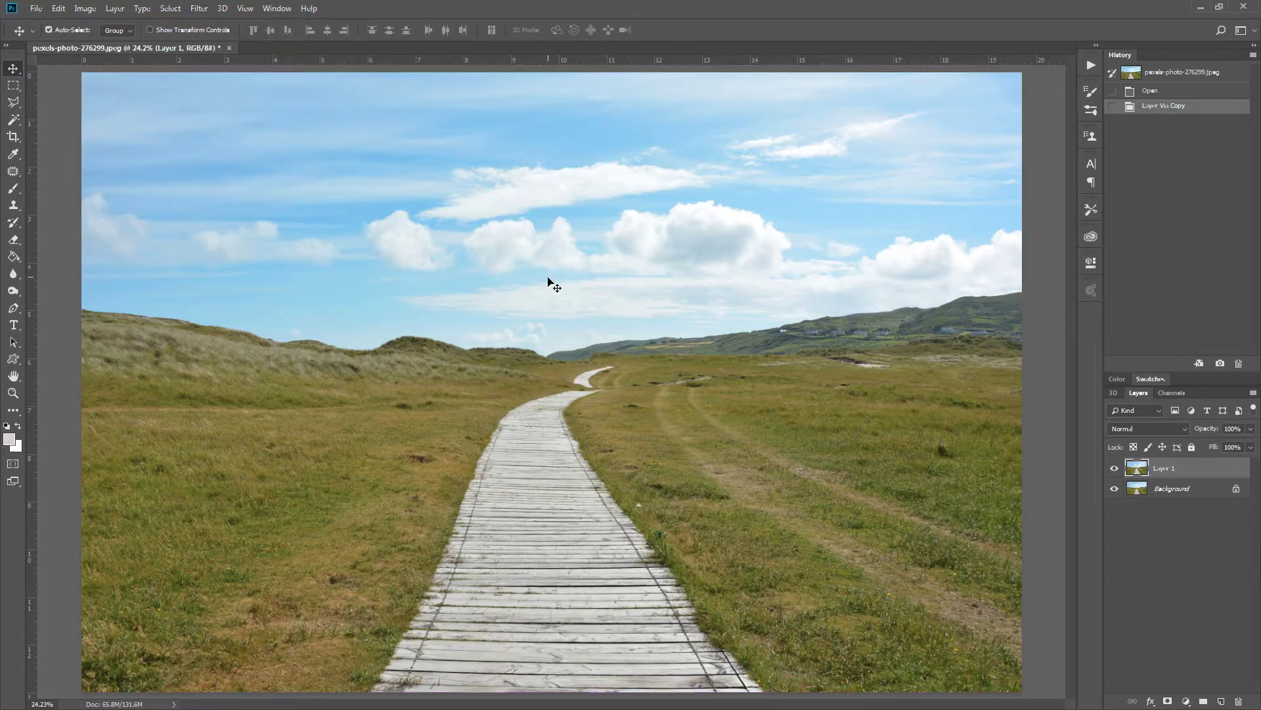
pyautogui.hotkey('ctrl', 'shift', 'a')
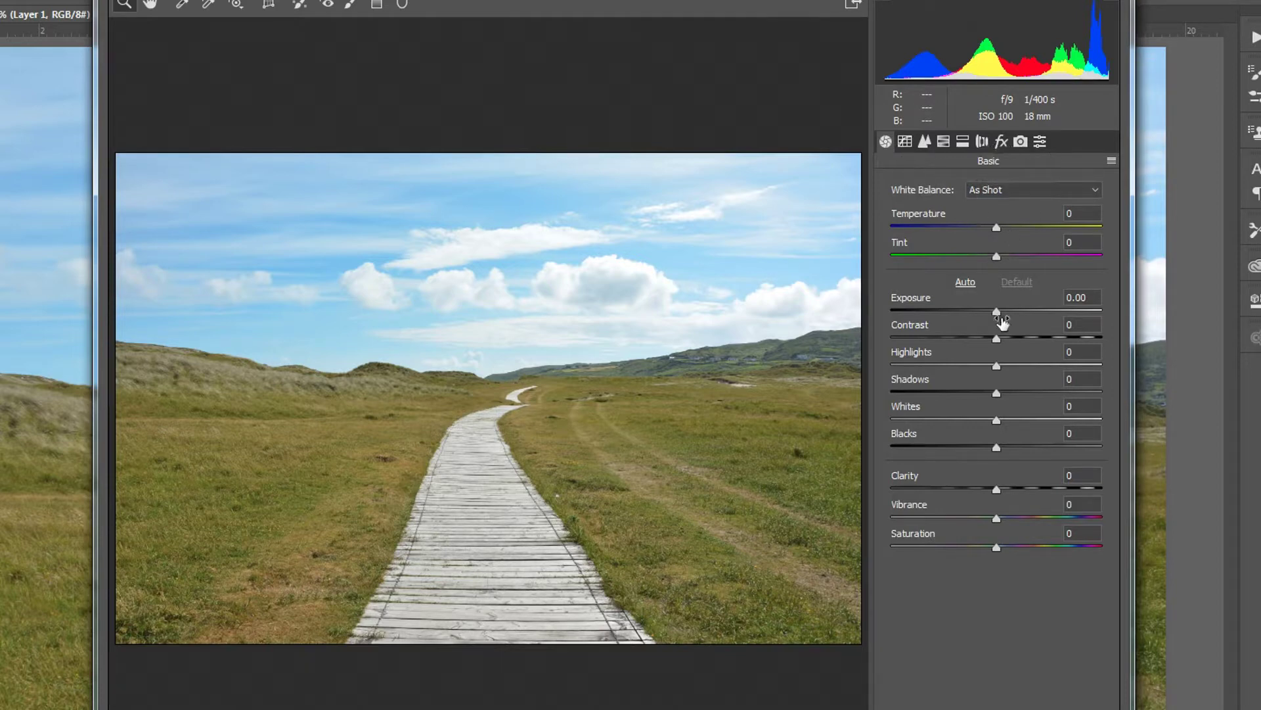
# - Try a Contrast of +100 on the image and reset the adjustment to its default
pyautogui.moveTo(996, 336); pyautogui.dragTo(1102, 337)
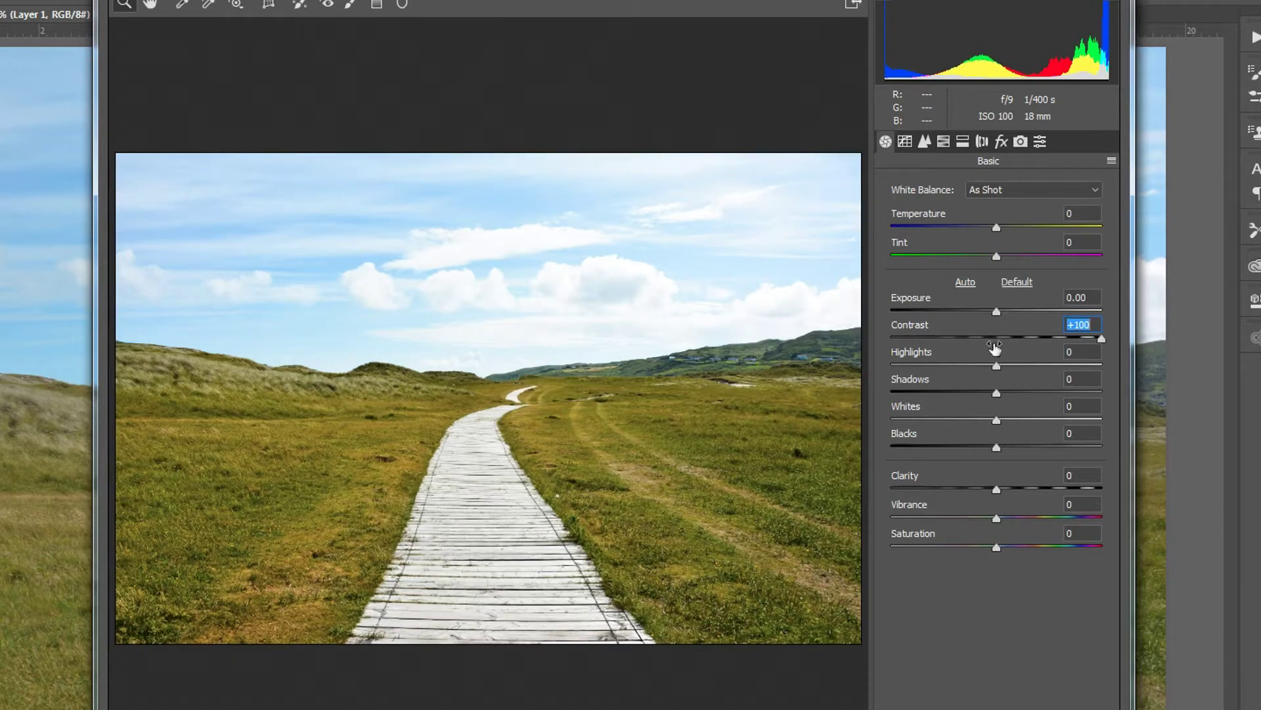
pyautogui.doubleClick(1013, 347)
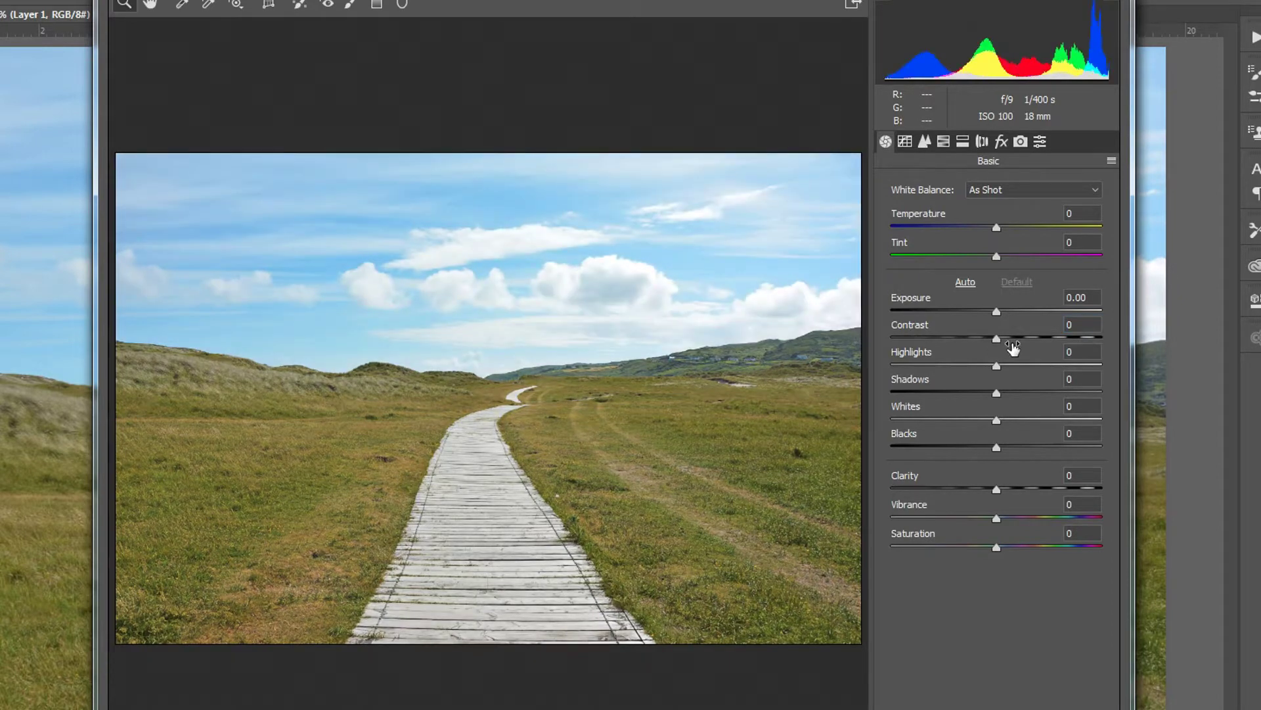
# - Shift the Yellows hue to +63 in the HSL / Grayscale adjustments
pyautogui.click(945, 149)
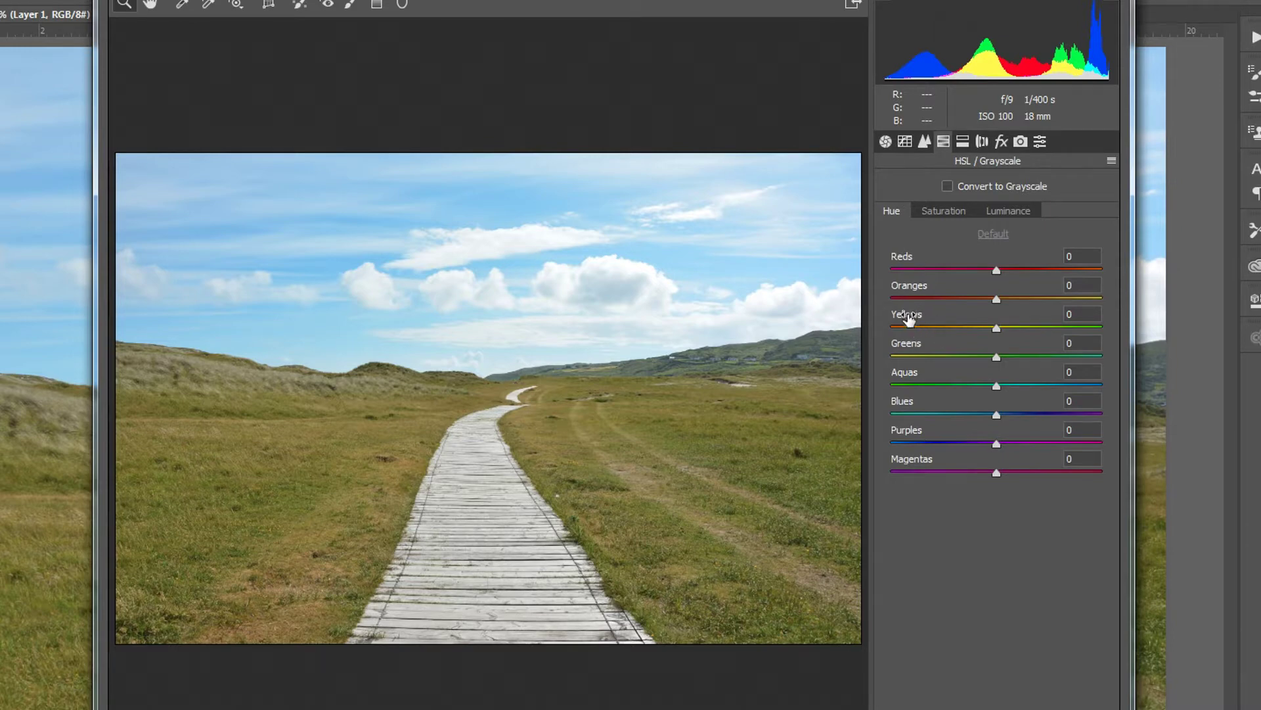
pyautogui.click(909, 319)
pyautogui.moveTo(909, 319); pyautogui.dragTo(963, 320)
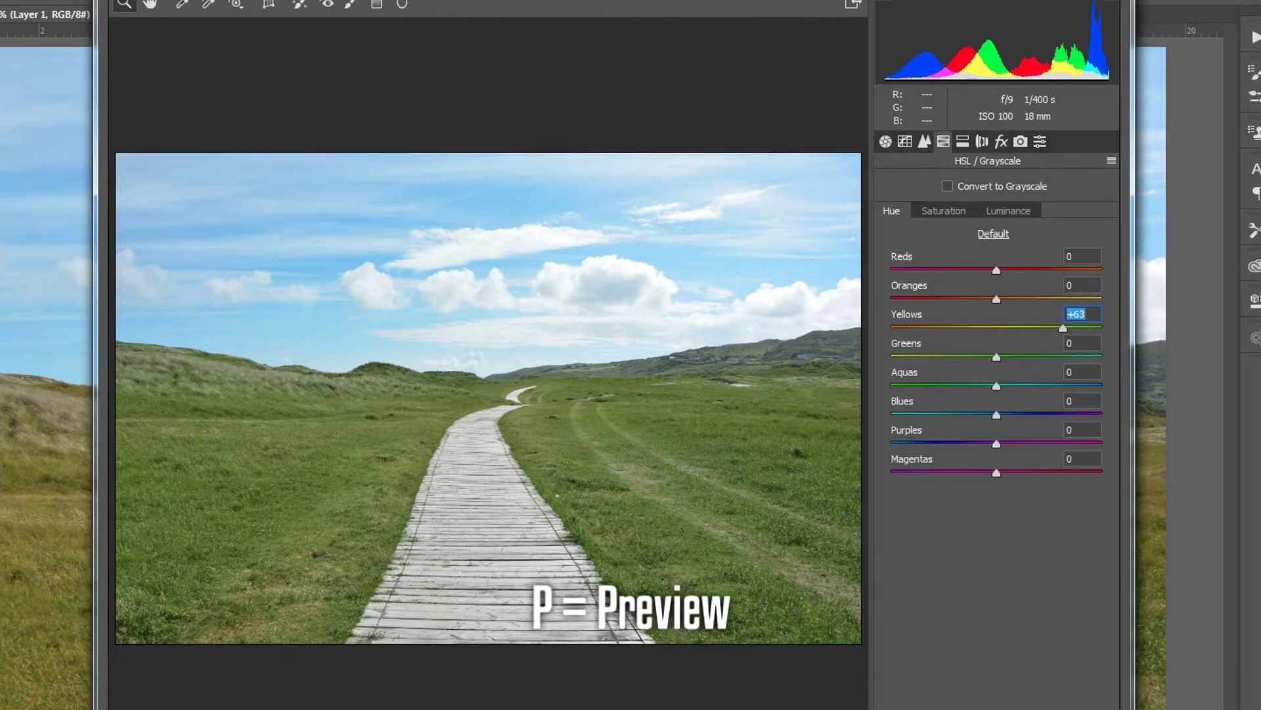
# - Compare the grass with and without the Yellows adjustment, and apply the Camera Raw filter to the layer
pyautogui.press('p')
pyautogui.press('p')
pyautogui.press('p')
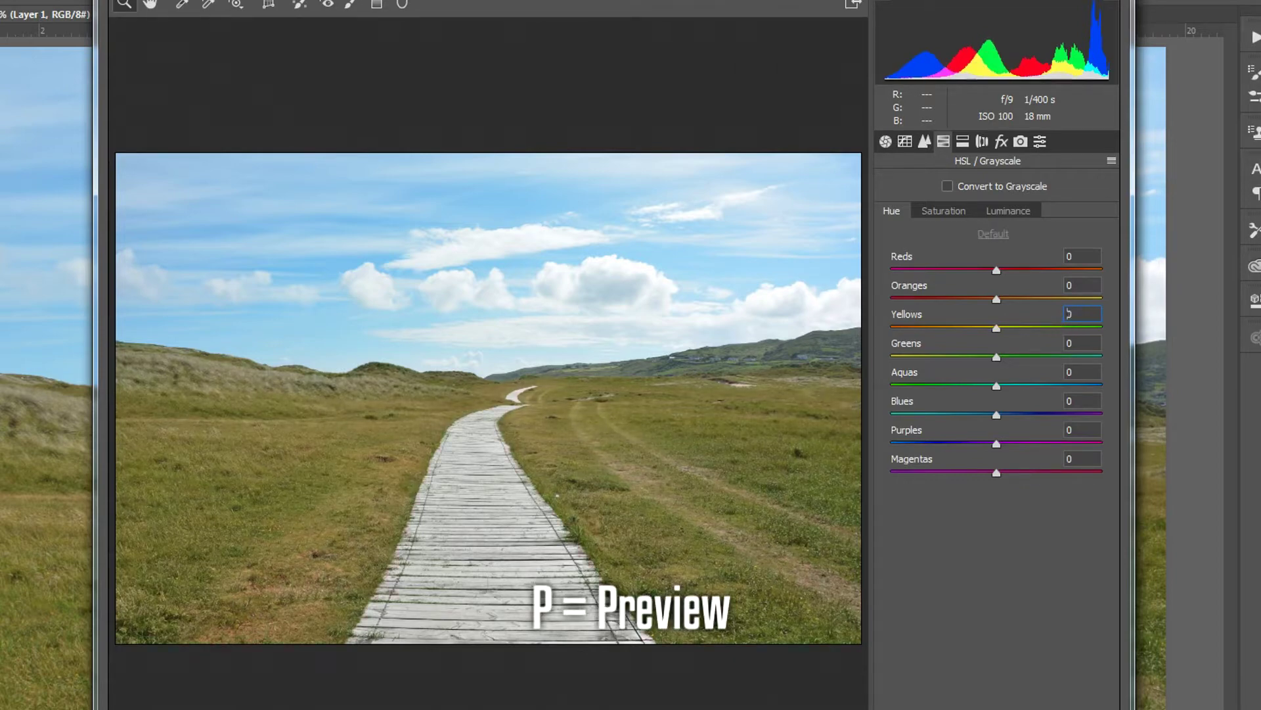
pyautogui.press('p')
pyautogui.press('p')
pyautogui.press('p')
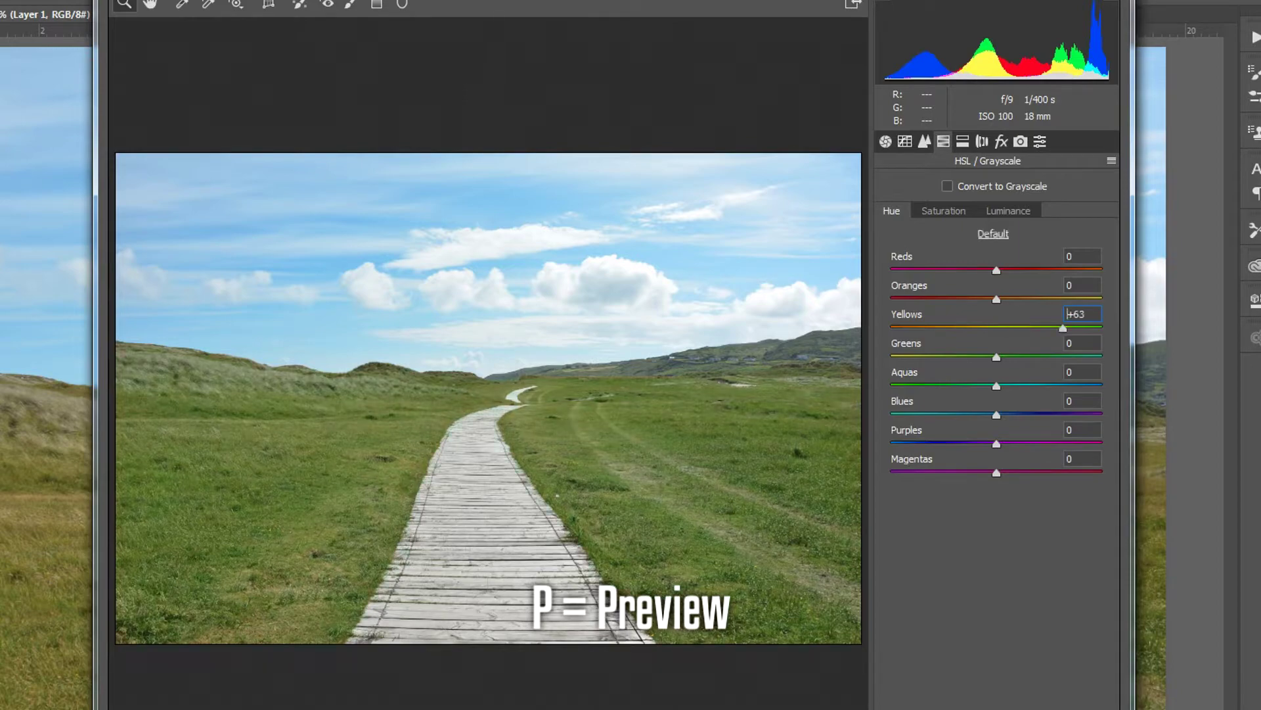
pyautogui.press('p')
pyautogui.press('p')
pyautogui.press('p')
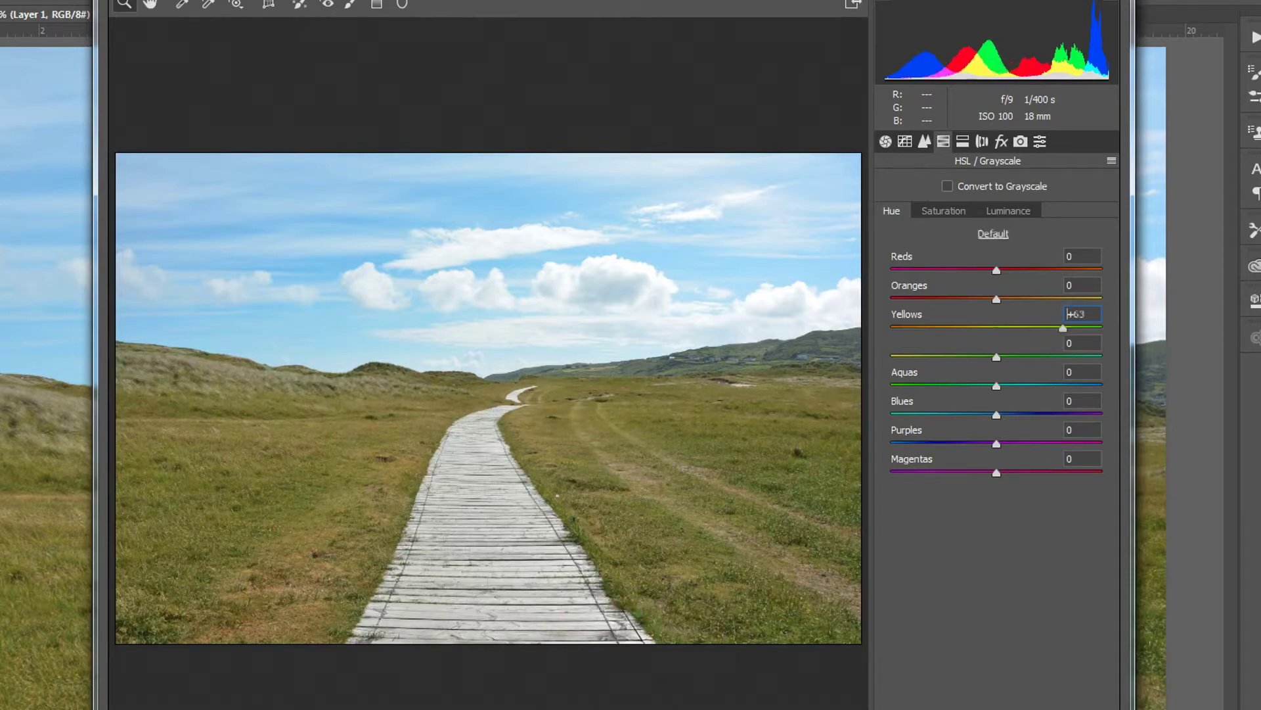
pyautogui.press('p')
pyautogui.press('p')
pyautogui.press('p')
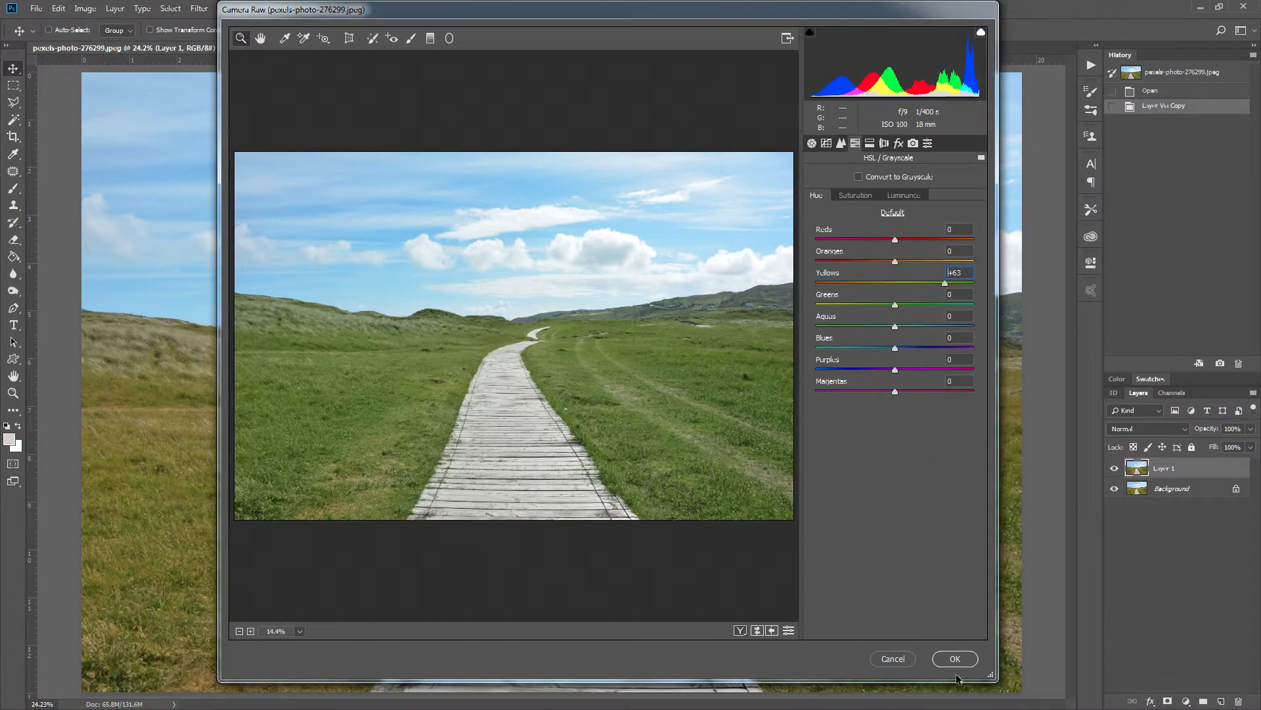
pyautogui.click(960, 662)
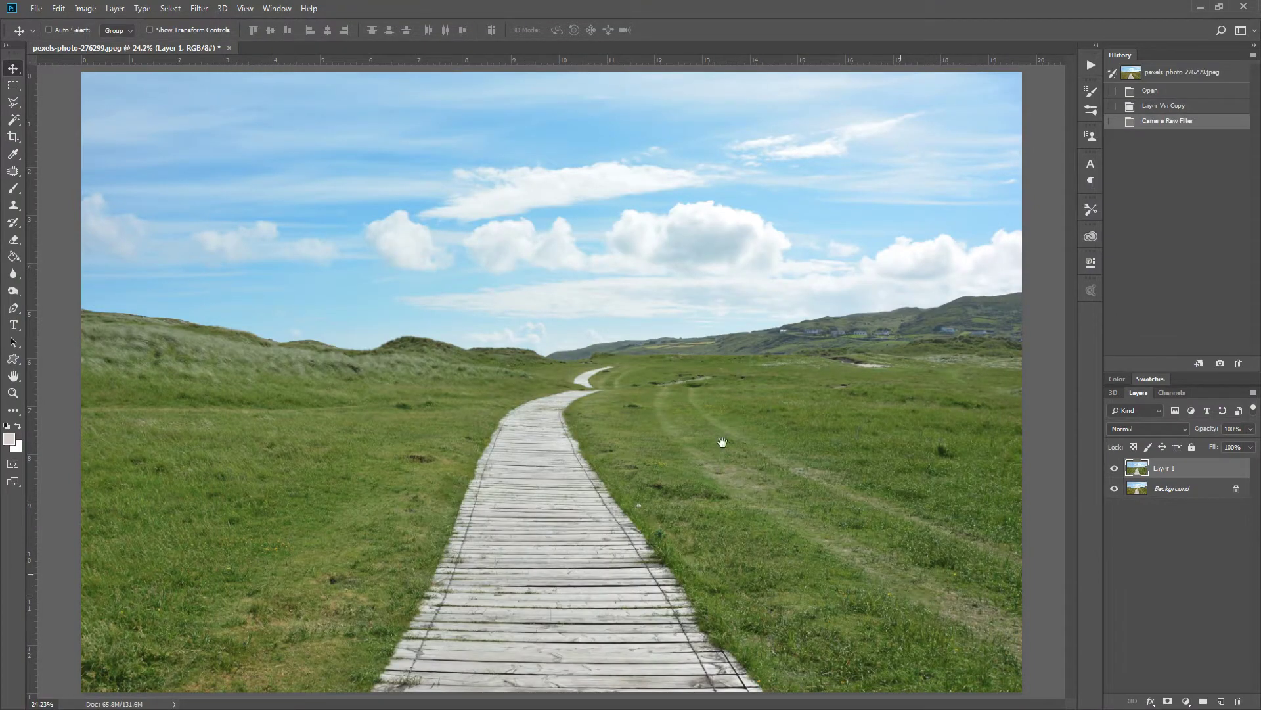
# - Inspect the grass beside the boardwalk up close, comparing the filtered layer with the original by toggling its visibility
pyautogui.scroll(3, 360, 487)
pyautogui.moveTo(360, 487); pyautogui.dragTo(671, 400)
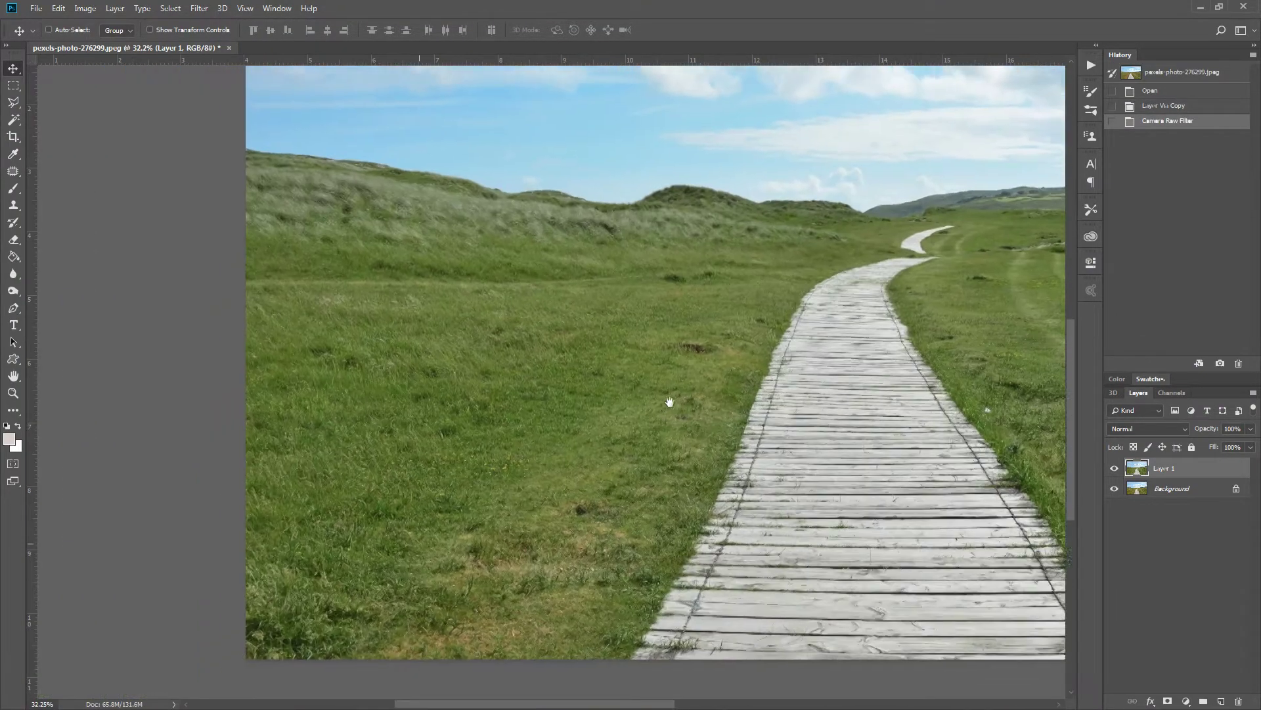
pyautogui.scroll(6, 527, 451)
pyautogui.moveTo(680, 599); pyautogui.dragTo(727, 428)
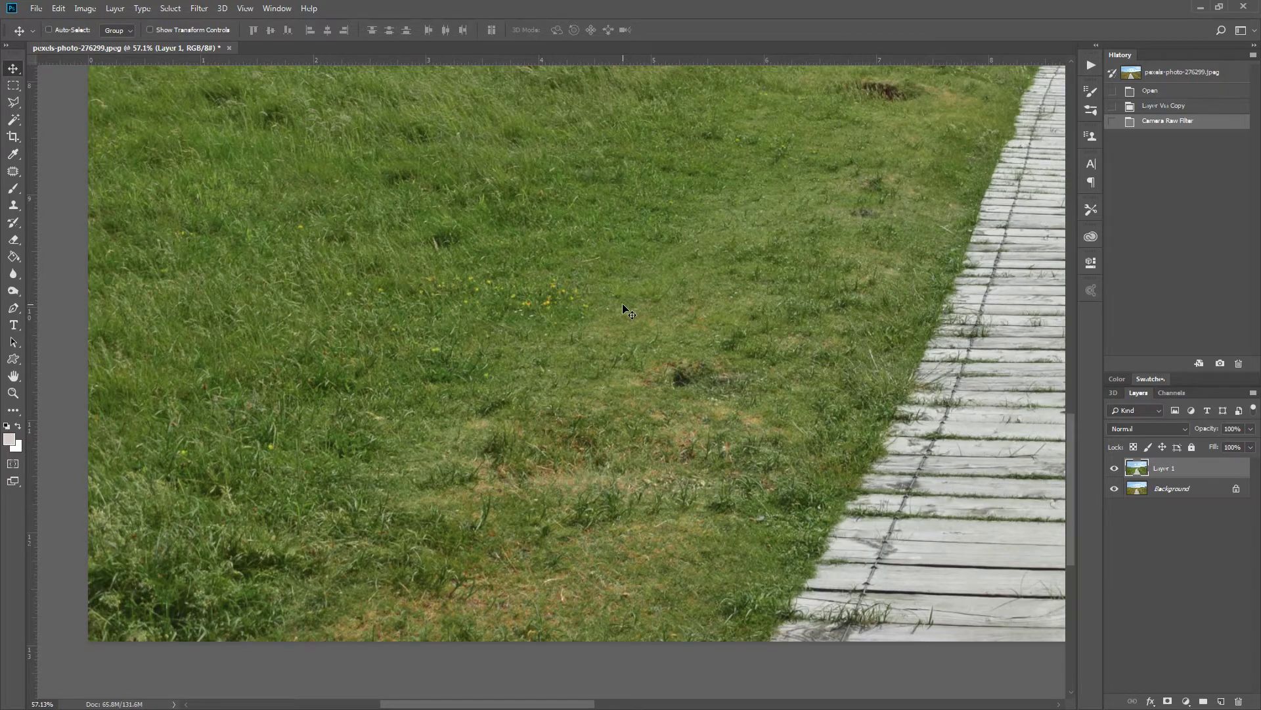
pyautogui.moveTo(860, 250); pyautogui.dragTo(861, 453)
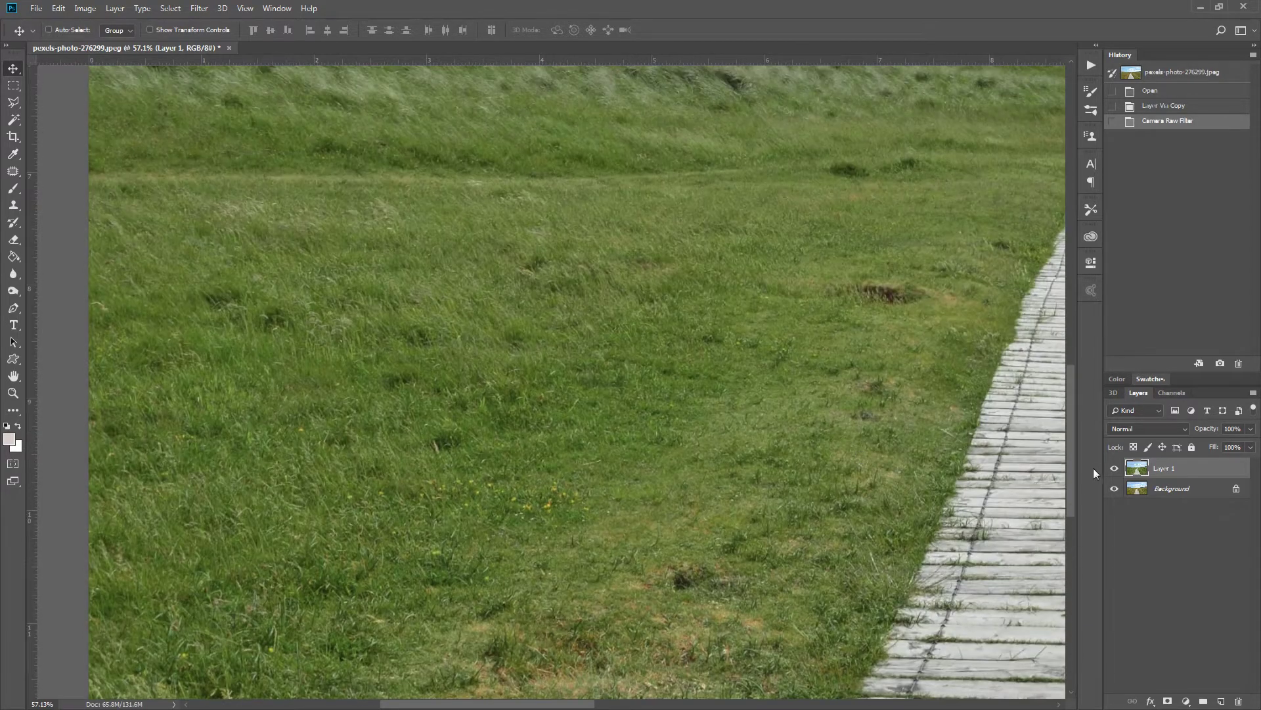
pyautogui.click(1115, 469)
pyautogui.click(1114, 469)
pyautogui.click(1115, 469)
pyautogui.click(1115, 469)
pyautogui.click(1115, 469)
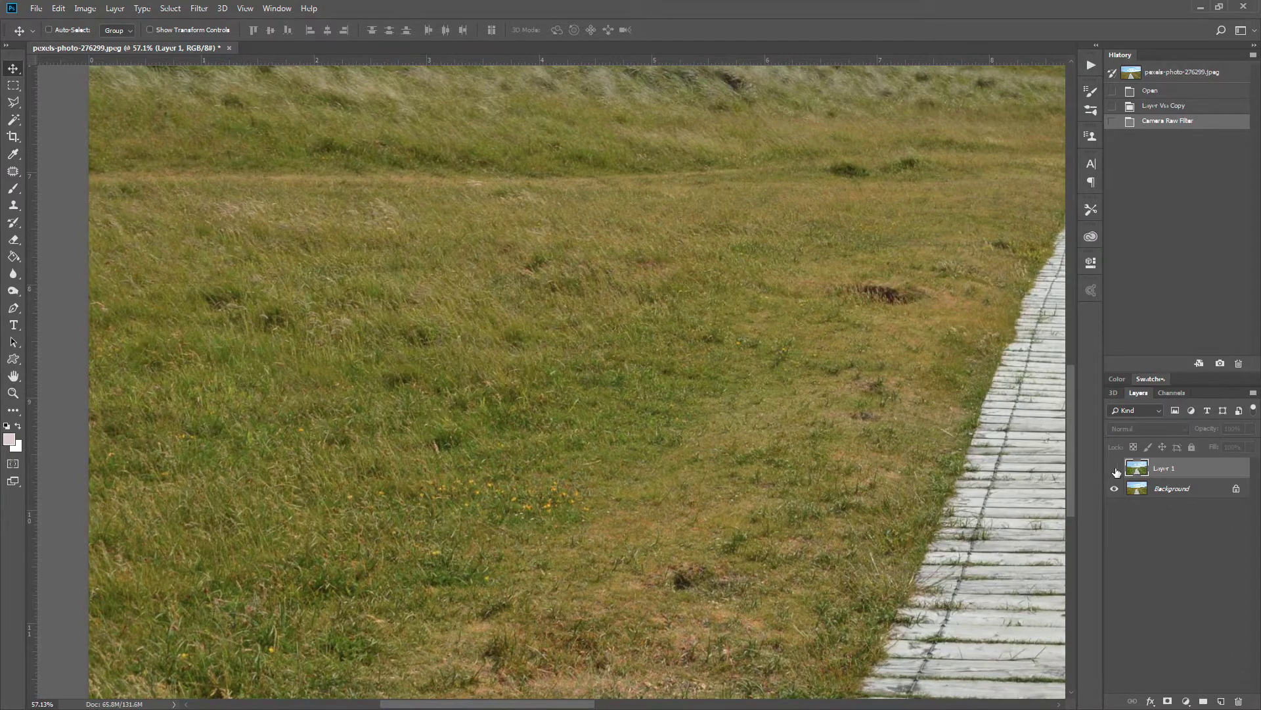
pyautogui.click(1115, 469)
pyautogui.click(1114, 469)
pyautogui.click(1115, 469)
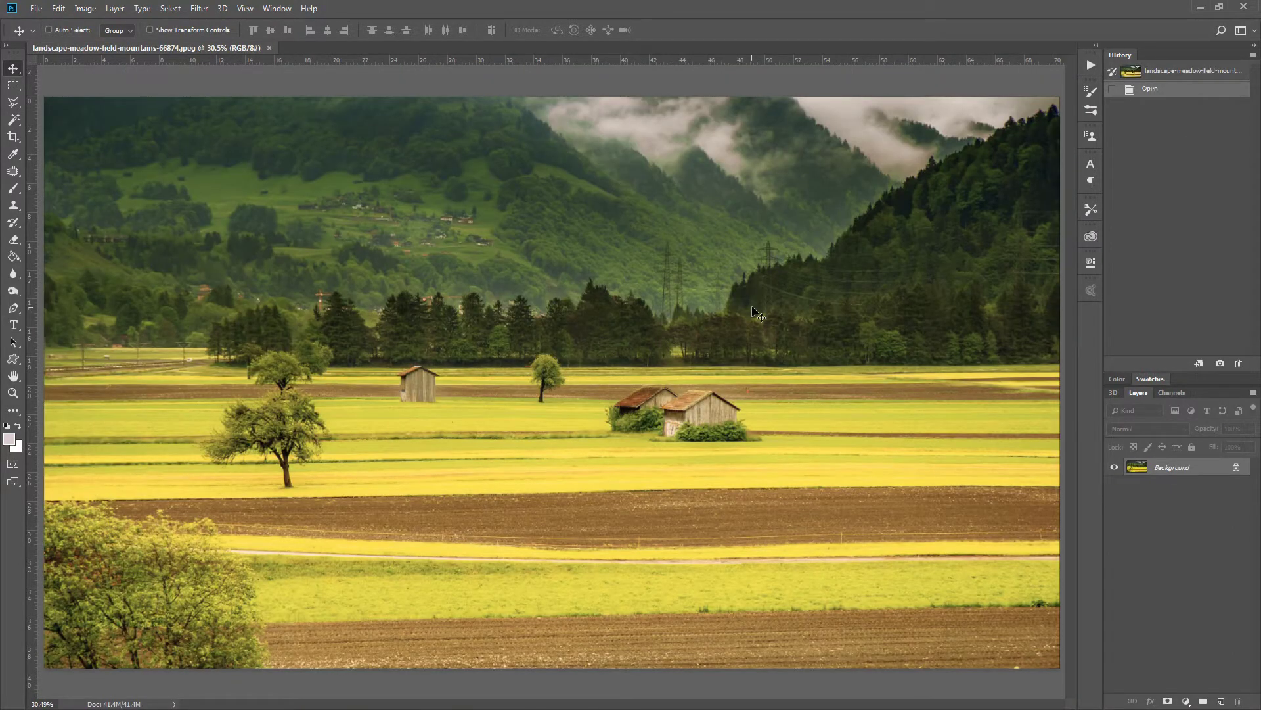
# - Examine the yellow fields, barns and trees up close in the landscape meadow photo
pyautogui.scroll(3, 754, 313)
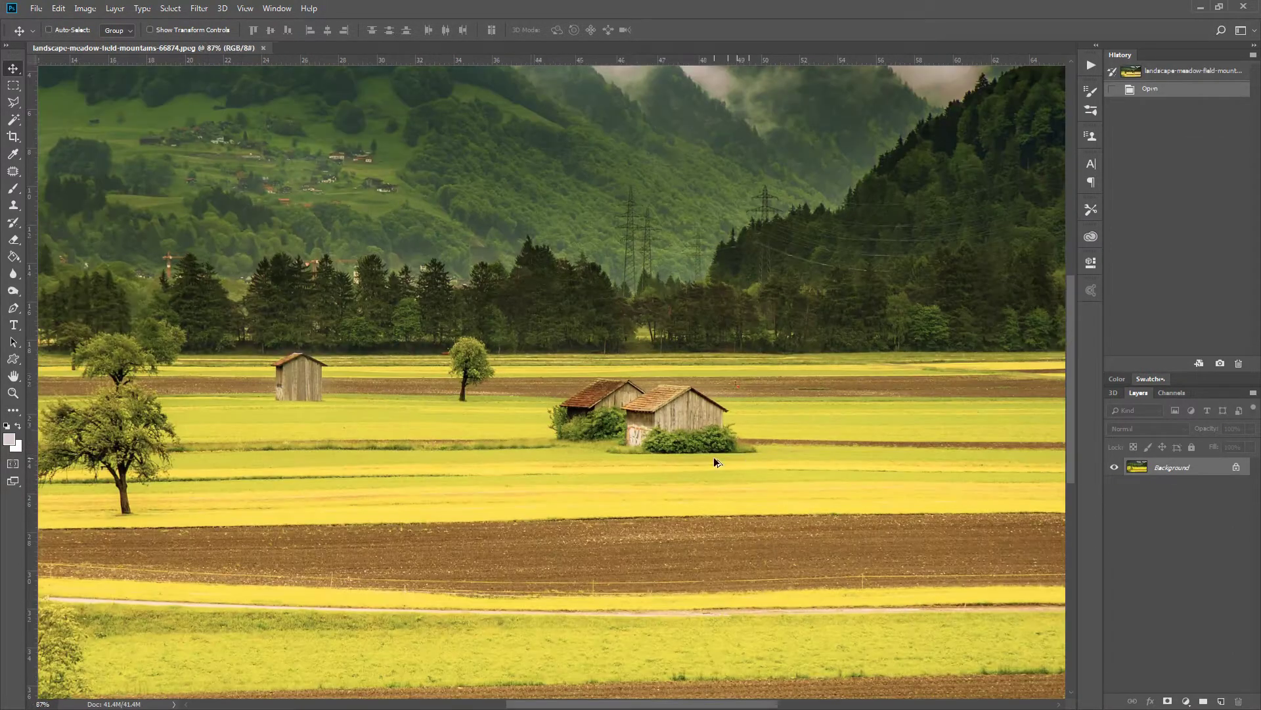
pyautogui.scroll(5, 714, 456)
pyautogui.moveTo(415, 401); pyautogui.dragTo(937, 435)
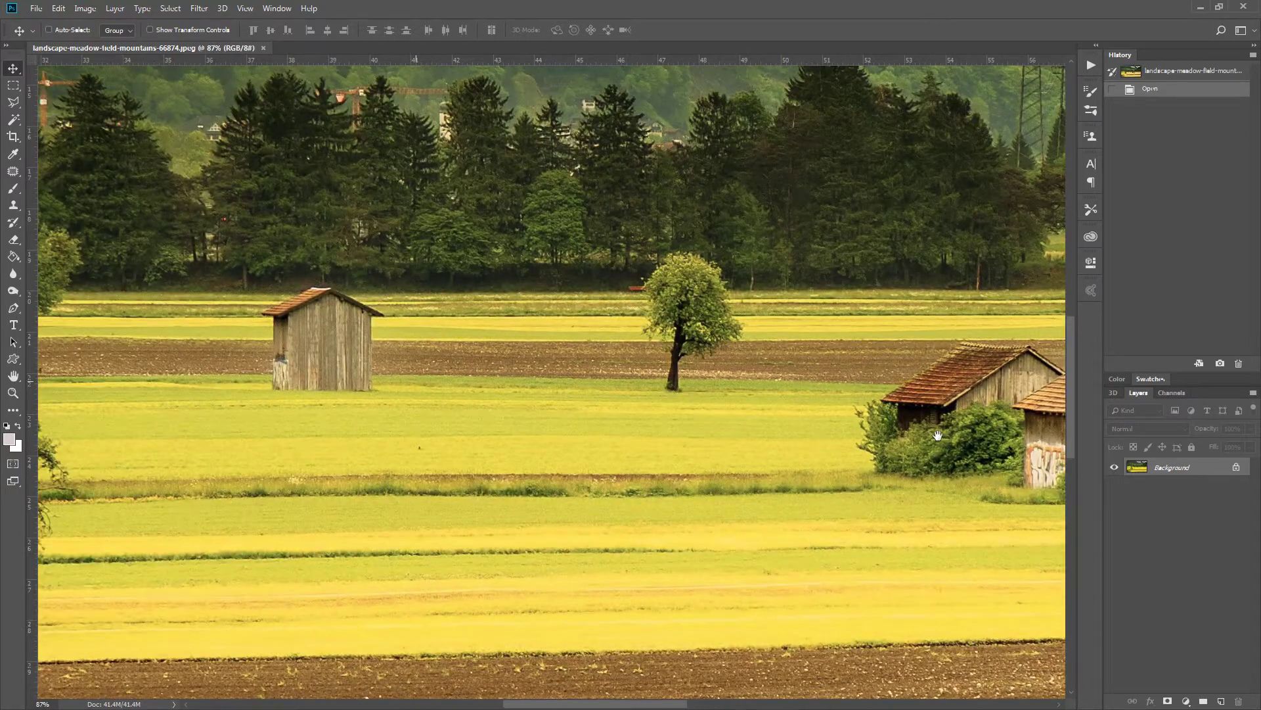
pyautogui.moveTo(926, 601); pyautogui.dragTo(630, 298)
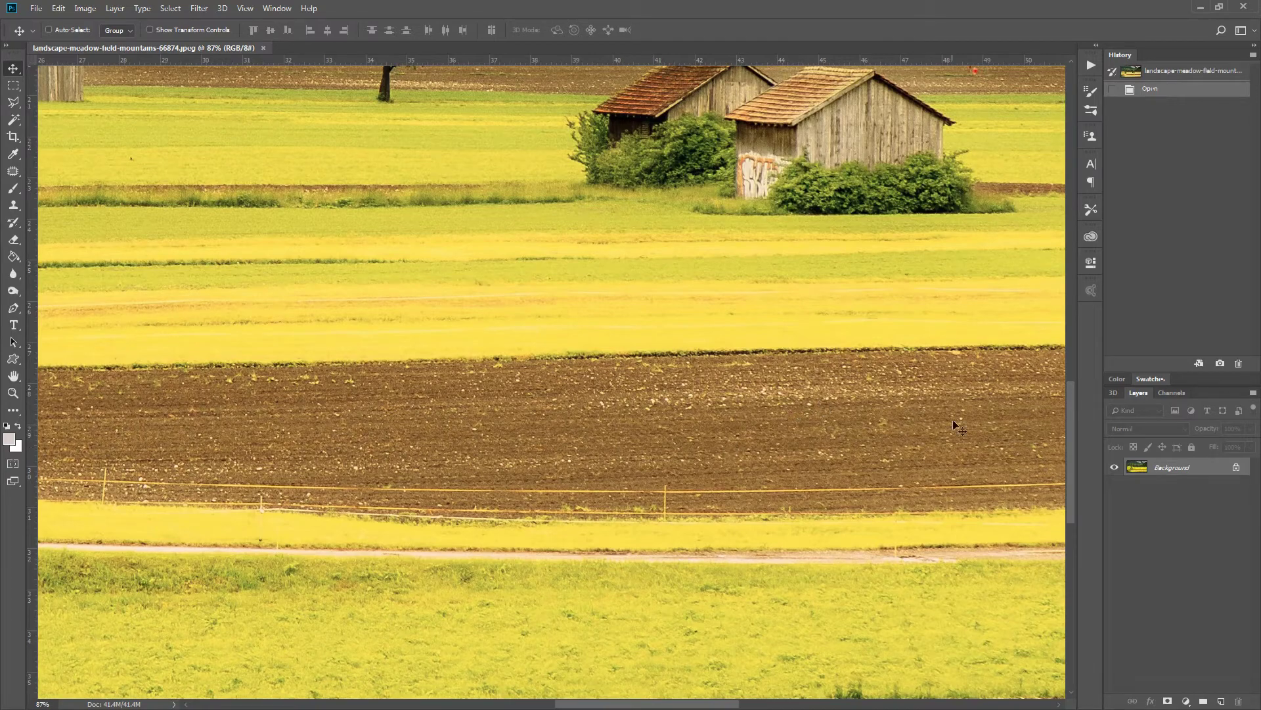
pyautogui.moveTo(925, 455); pyautogui.dragTo(340, 250)
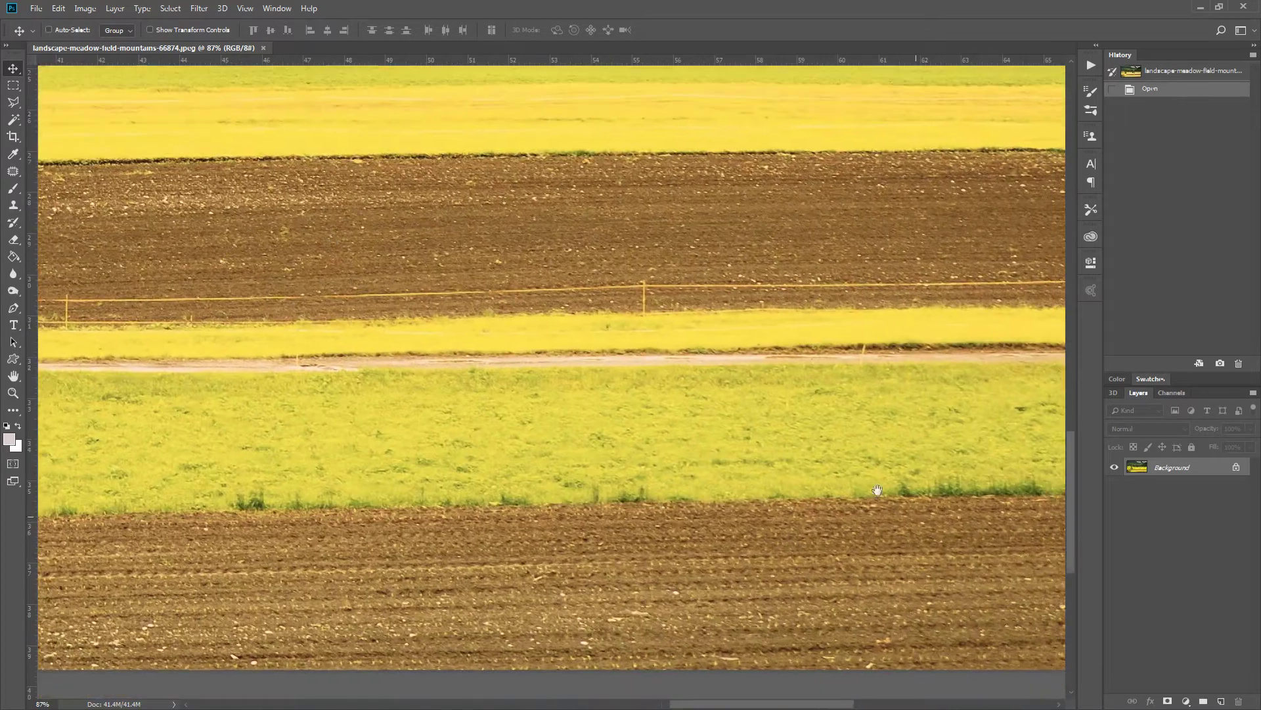
pyautogui.moveTo(917, 517); pyautogui.dragTo(983, 336)
pyautogui.moveTo(157, 297)
pyautogui.mouseDown()
pyautogui.moveTo(749, 304)
pyautogui.moveTo(883, 240)
pyautogui.mouseUp()
pyautogui.moveTo(119, 315)
pyautogui.mouseDown()
pyautogui.moveTo(741, 315)
pyautogui.moveTo(609, 452)
pyautogui.mouseUp()
pyautogui.scroll(-7, 729, 388)
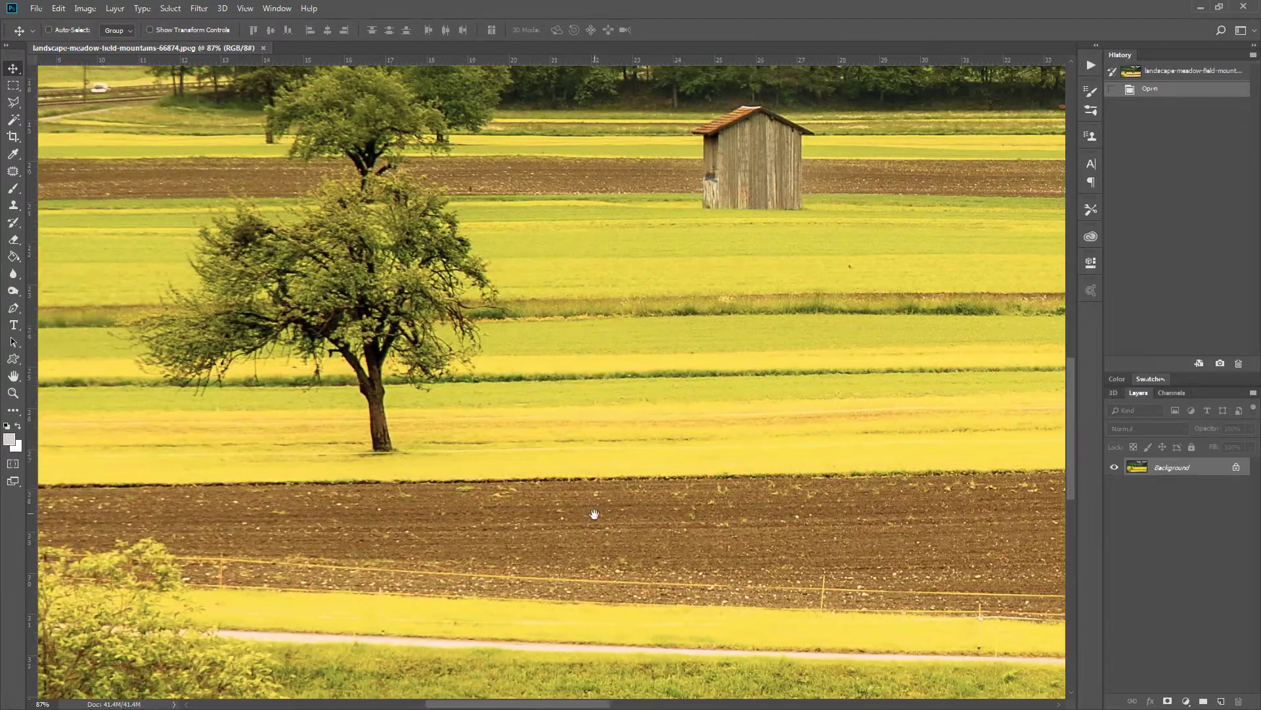
pyautogui.scroll(1, 729, 384)
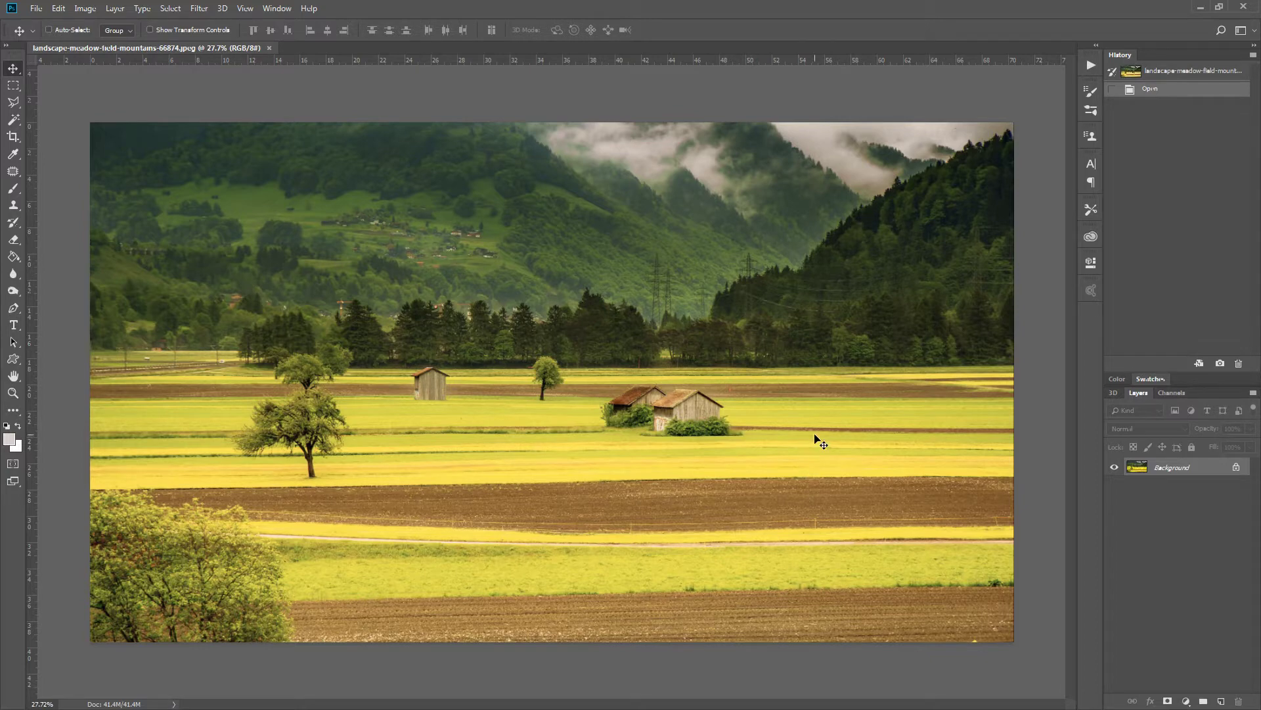
# - Duplicate the meadow photo's background layer and open the copy in the Camera Raw Filter
pyautogui.press('ctrl')
pyautogui.hotkey('ctrl', 'j')
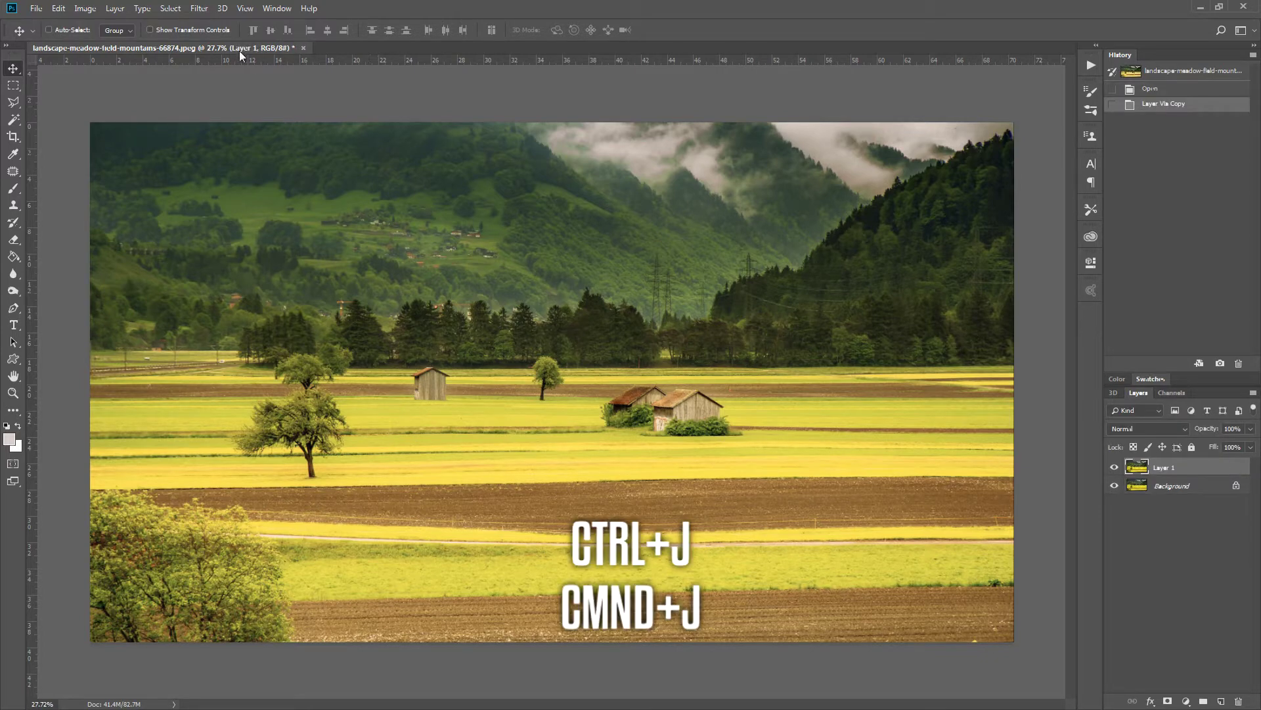
pyautogui.press('ctrl')
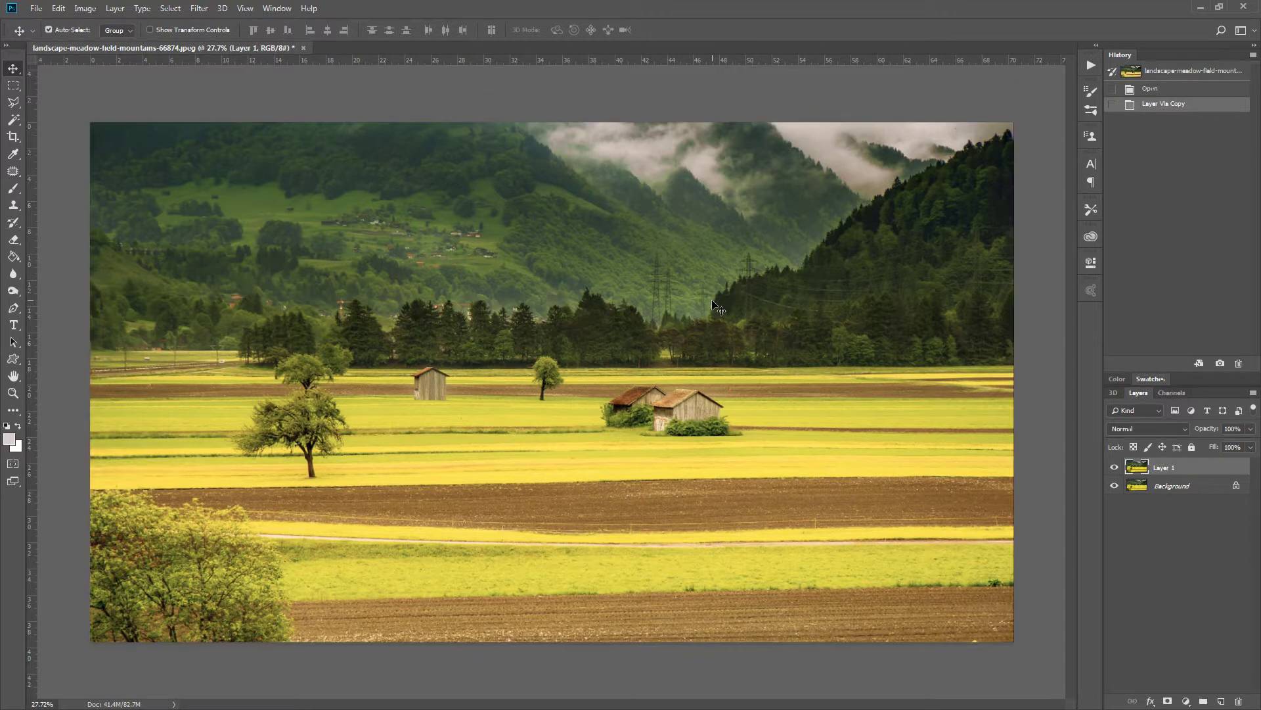
pyautogui.hotkey('ctrl', 'shift', 'a')
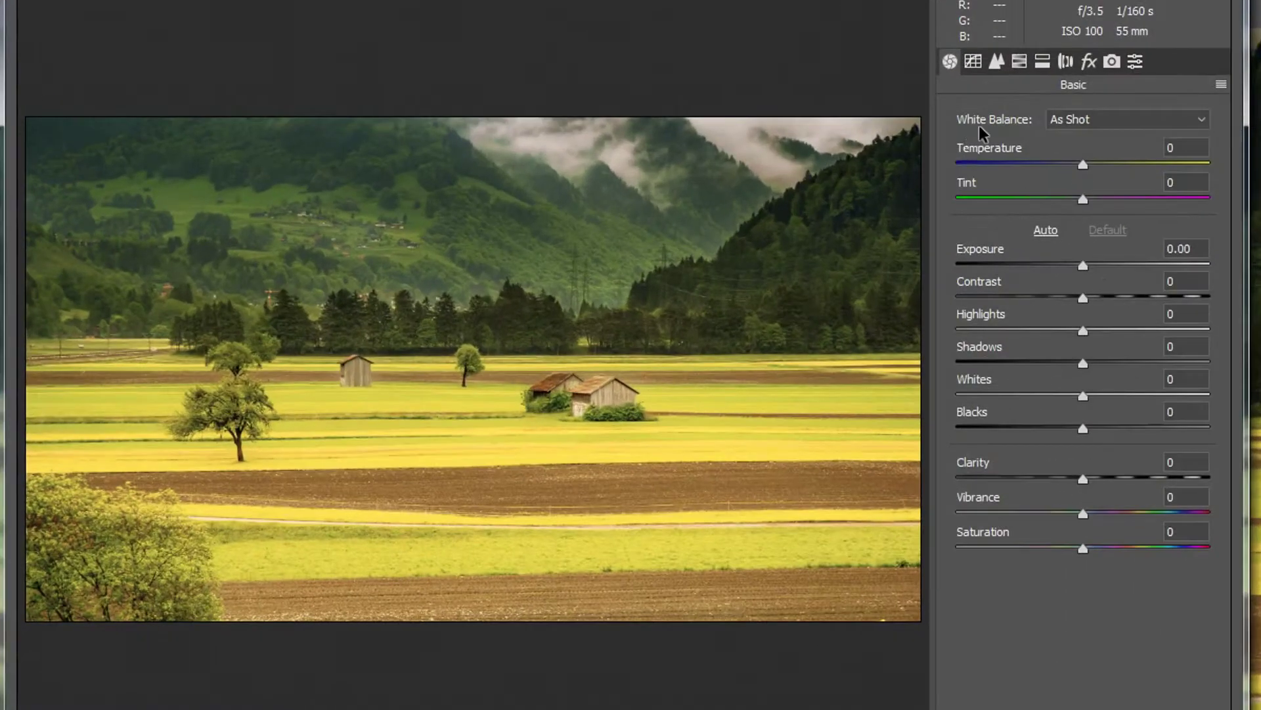
# - Adjust the Yellows in HSL / Grayscale to hue +89, luminance -36 and saturation -14
pyautogui.click(1020, 64)
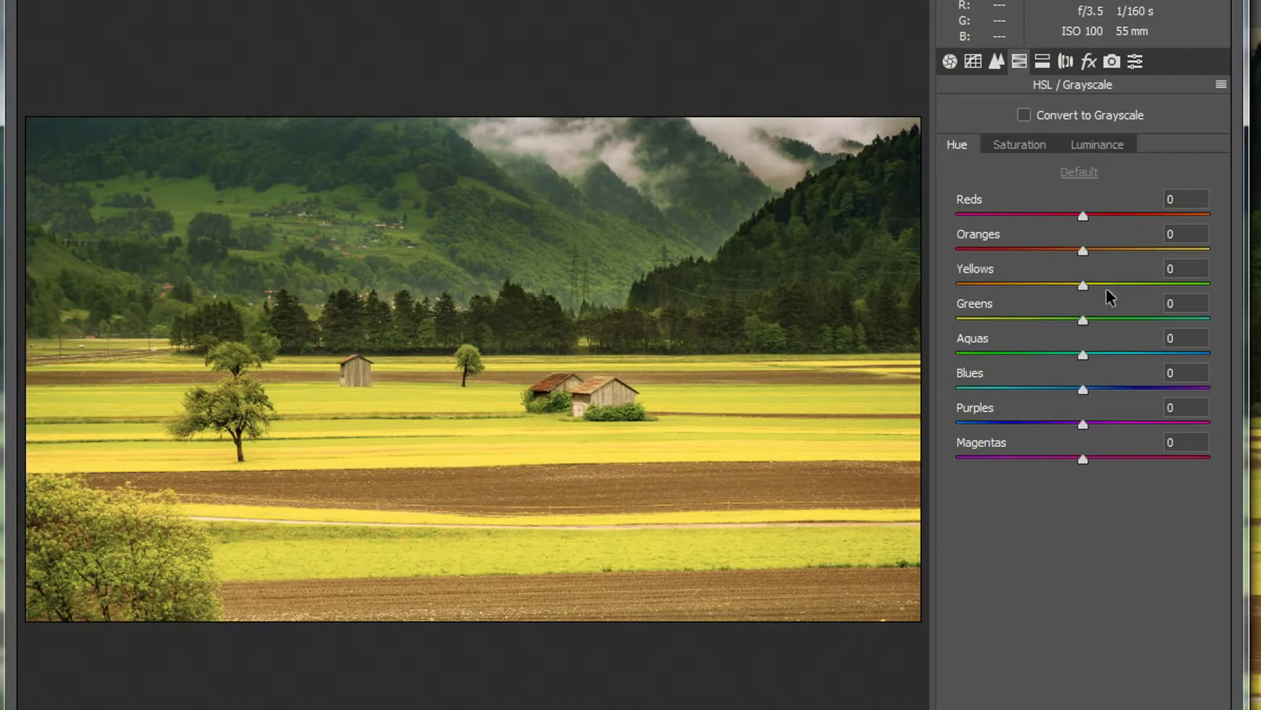
pyautogui.moveTo(973, 276); pyautogui.dragTo(1066, 274)
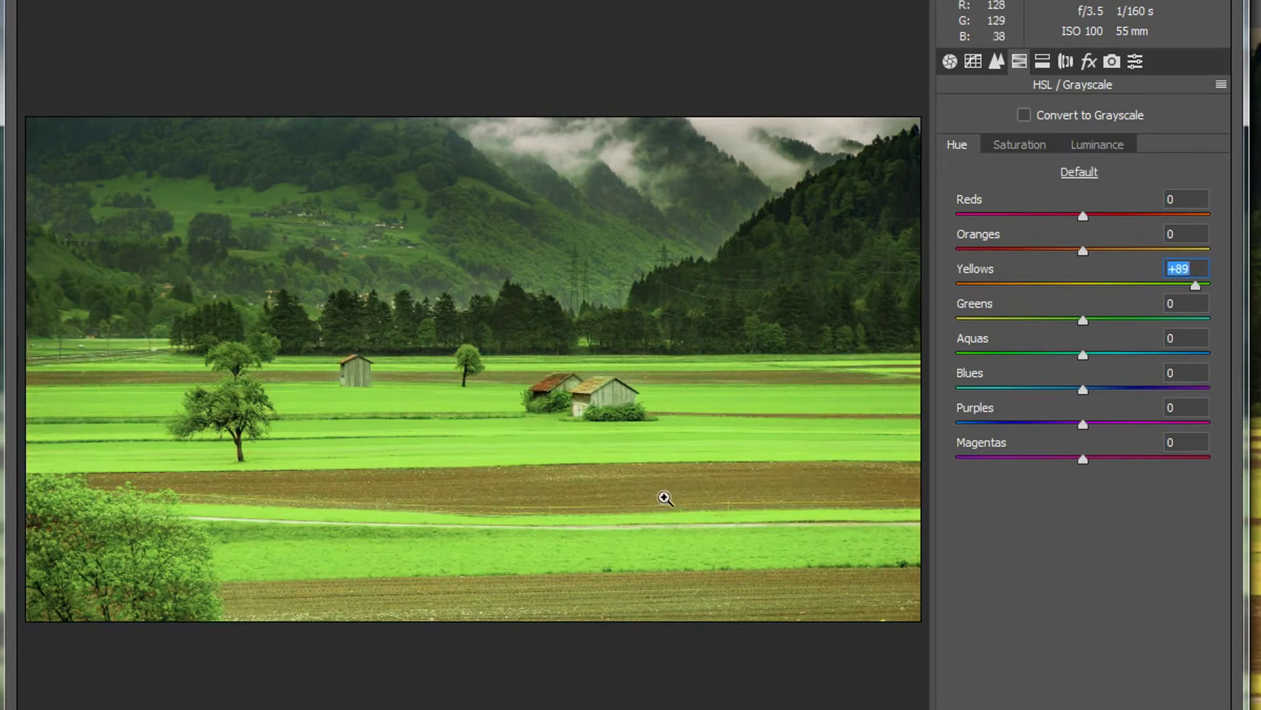
pyautogui.click(1088, 150)
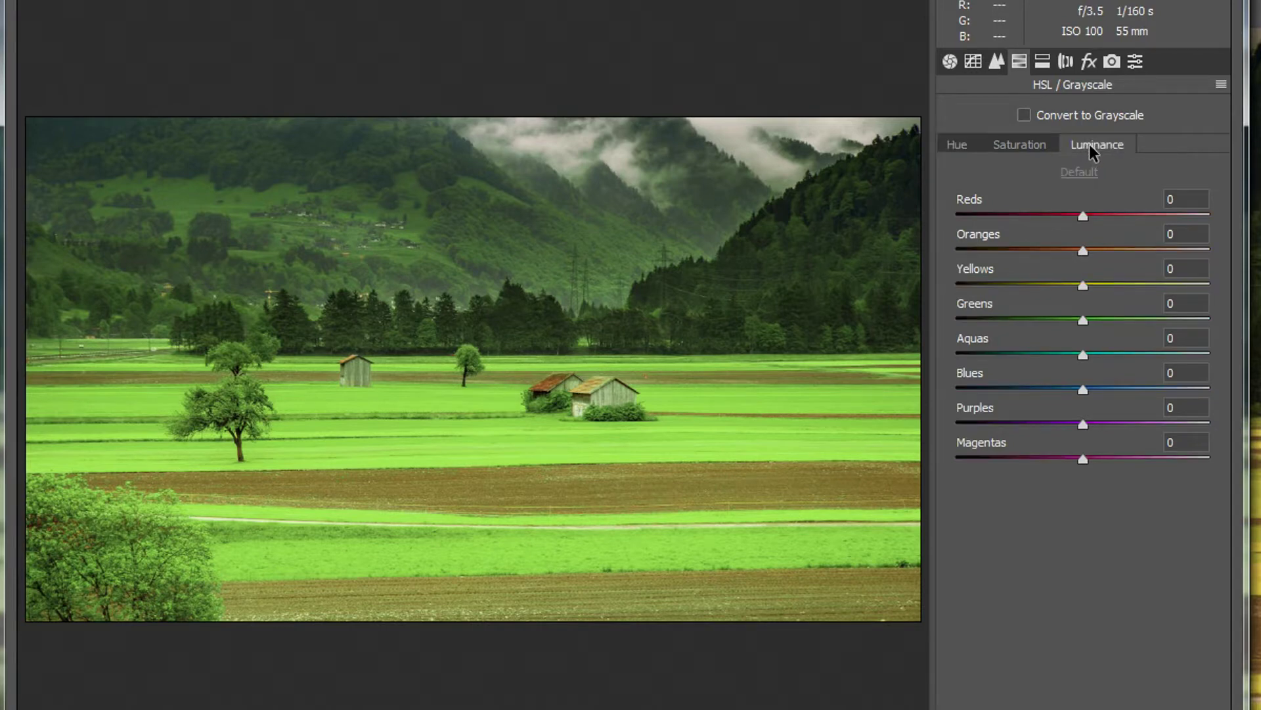
pyautogui.moveTo(999, 282); pyautogui.dragTo(966, 278)
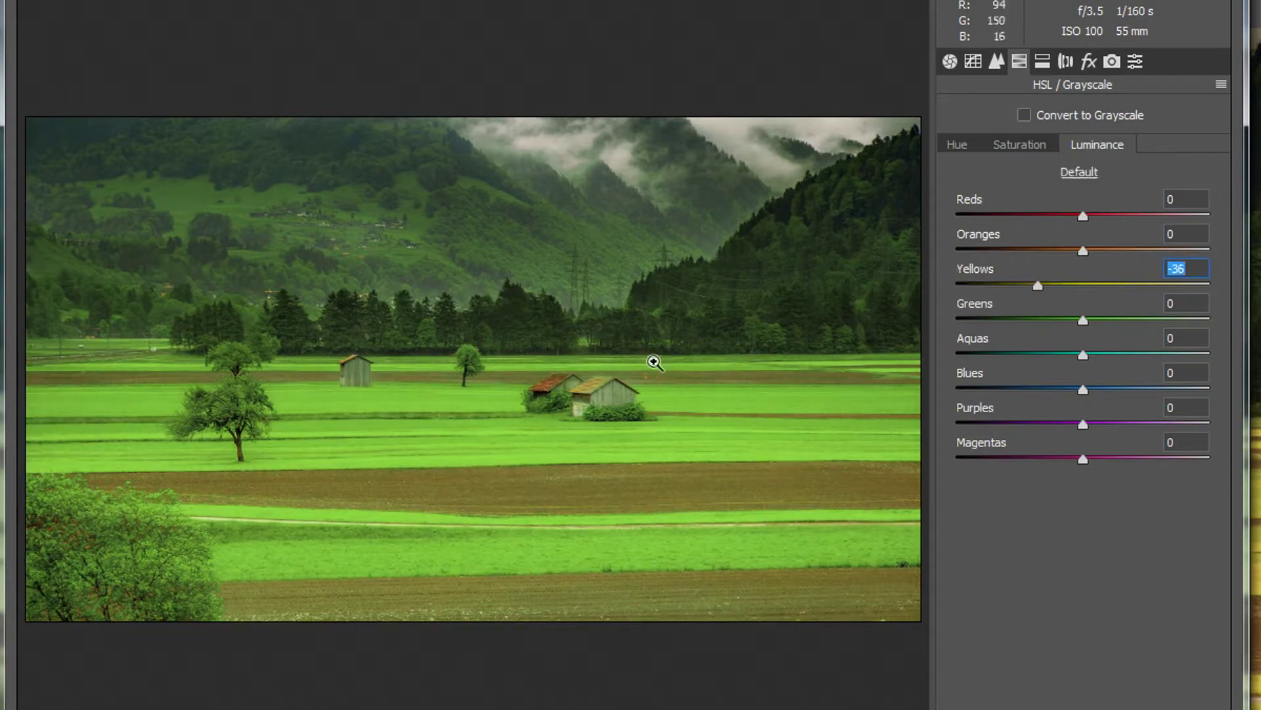
pyautogui.click(1046, 145)
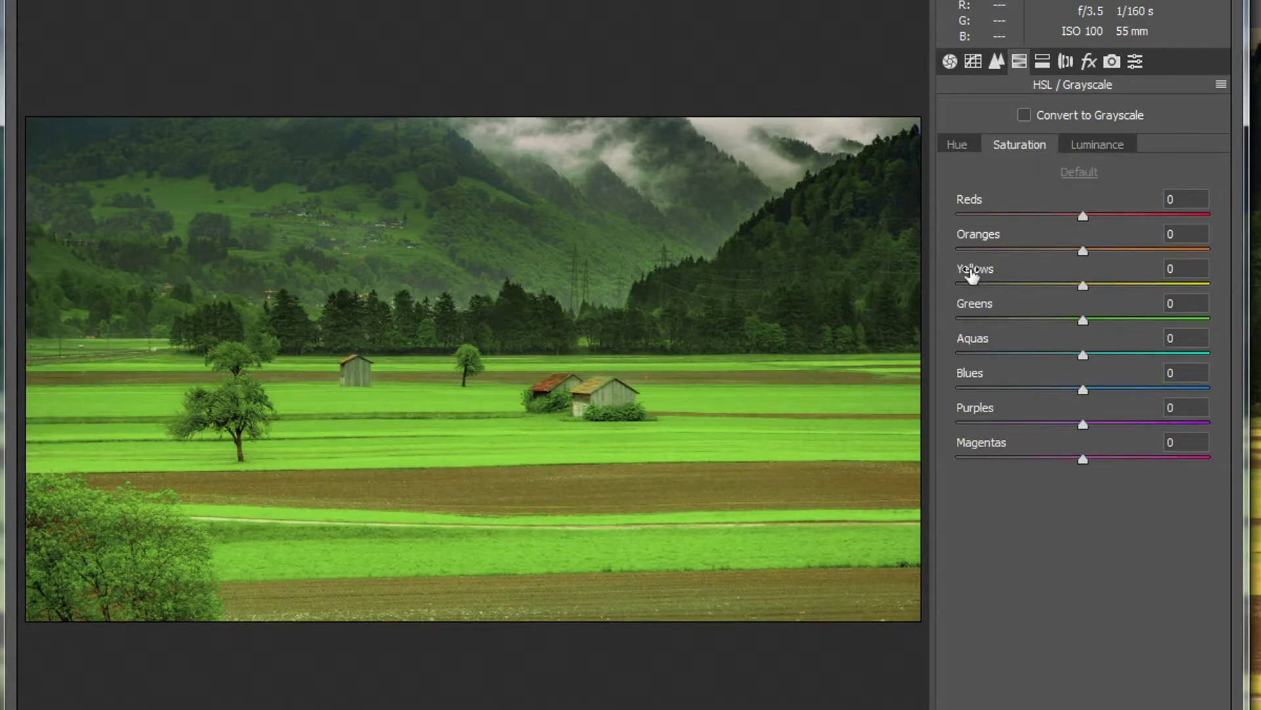
pyautogui.moveTo(971, 274); pyautogui.dragTo(962, 273)
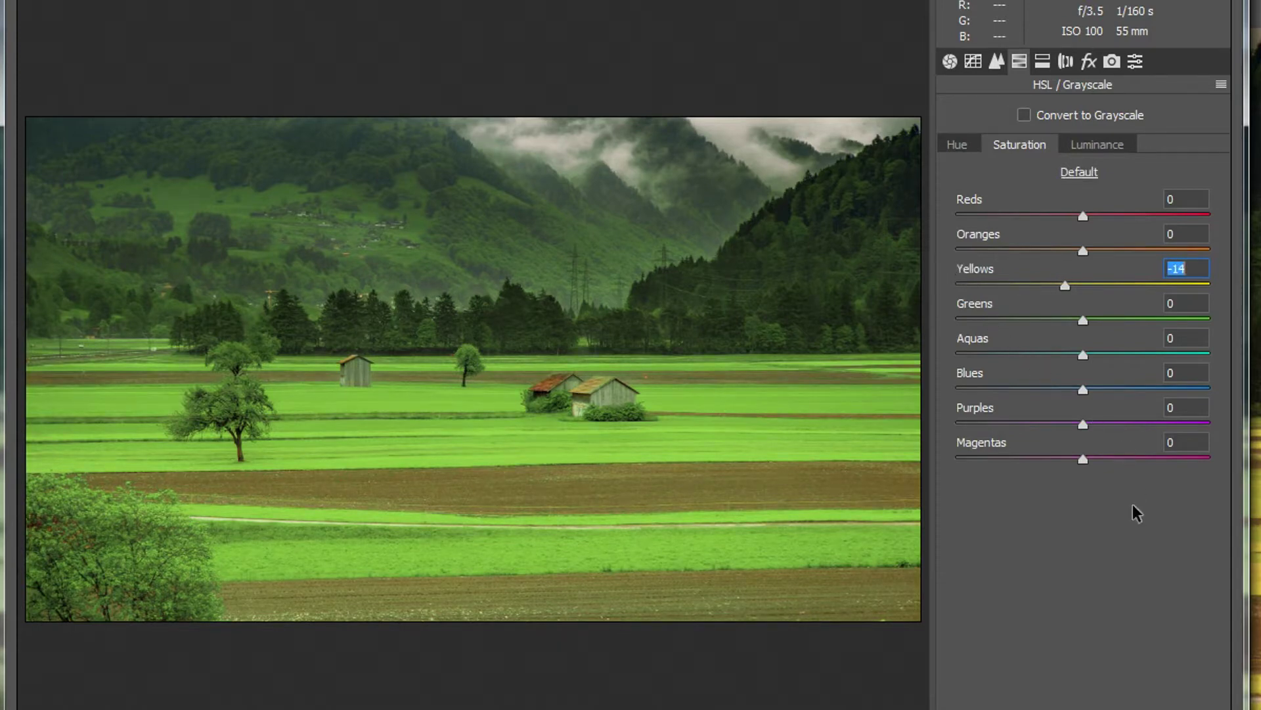
# - Compare the meadow fields with and without the Yellows adjustments by toggling the filter preview
pyautogui.press('p')
pyautogui.press('p')
pyautogui.press('p')
pyautogui.press('p')
pyautogui.press('p')
pyautogui.press('p')
pyautogui.press('p')
pyautogui.press('p')
pyautogui.press('p')
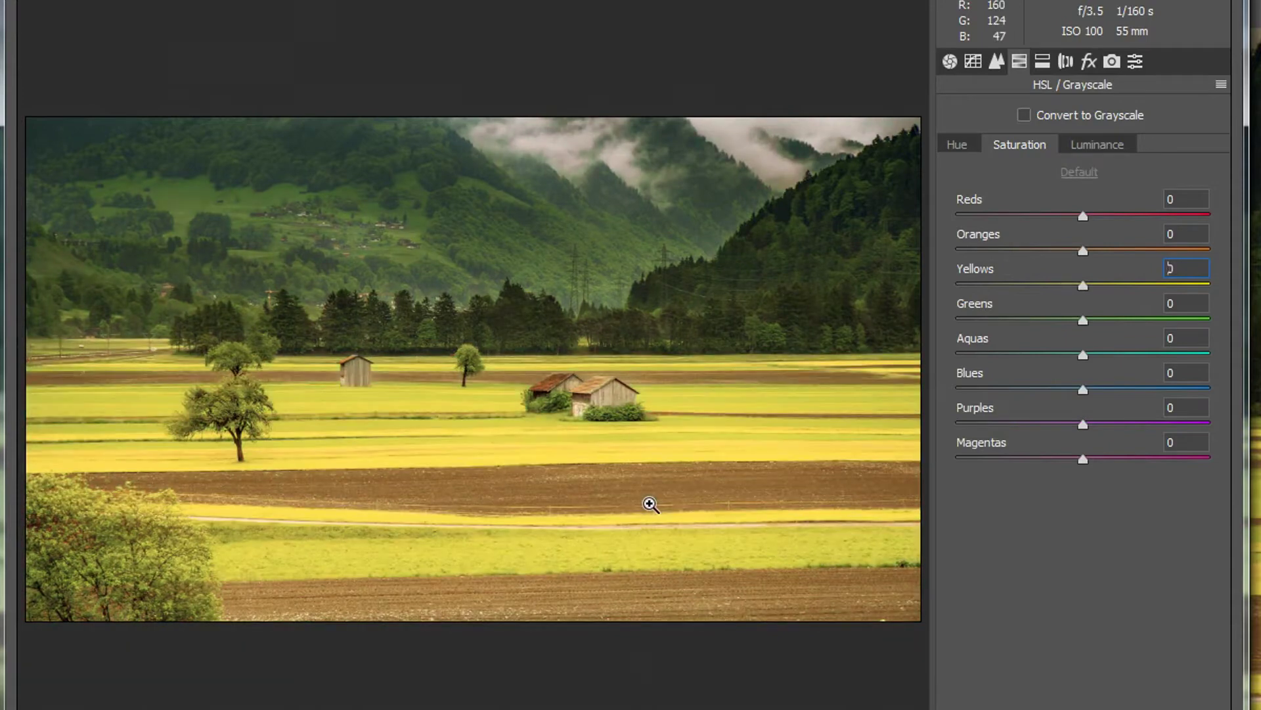
pyautogui.press('p')
pyautogui.press('p')
pyautogui.press('p')
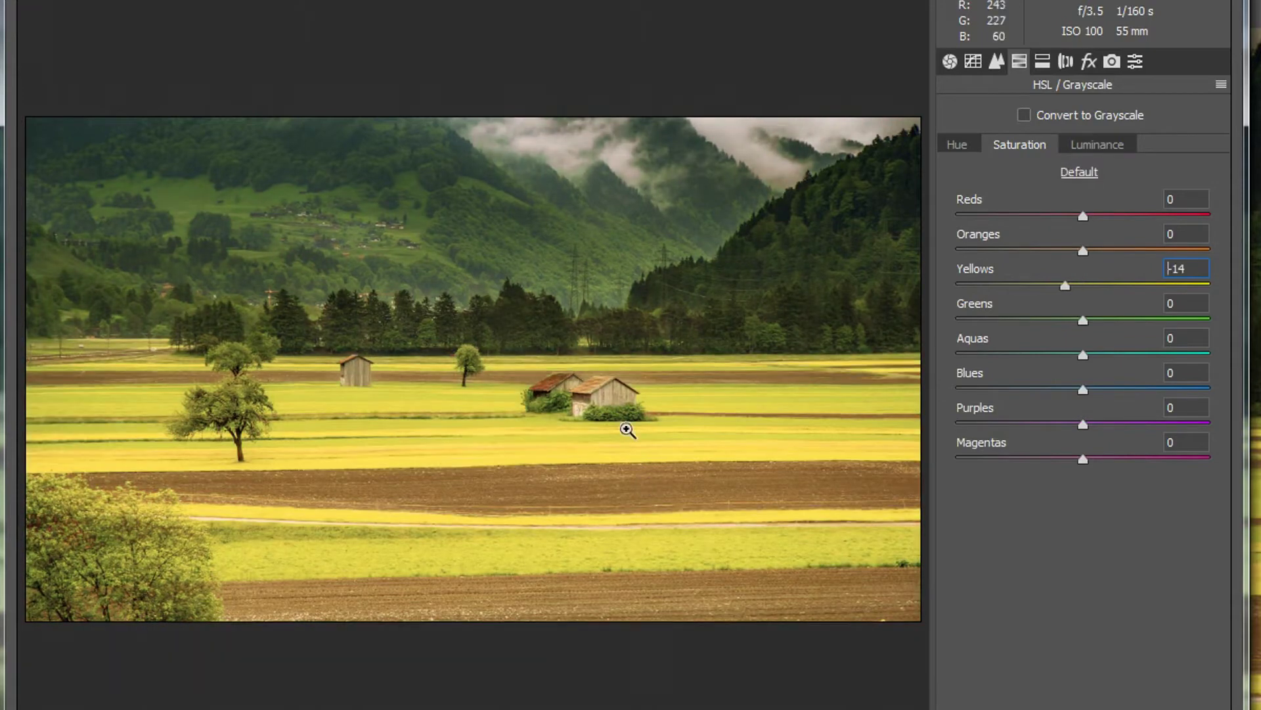
pyautogui.press('p')
# - Recheck the adjusted fields against the unfiltered photo and apply the Camera Raw adjustments to Layer 1
pyautogui.press('p')
pyautogui.press('p')
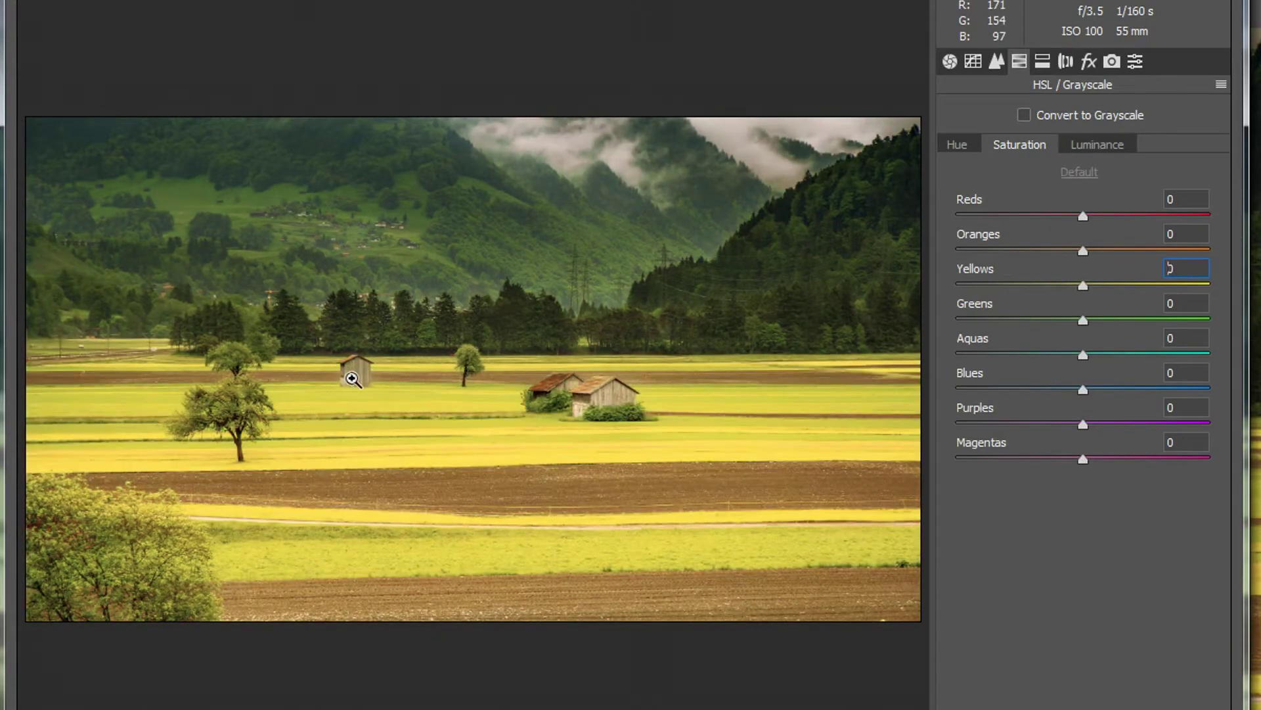
pyautogui.press('p')
pyautogui.press('p')
pyautogui.press('p')
pyautogui.press('p')
pyautogui.press('p')
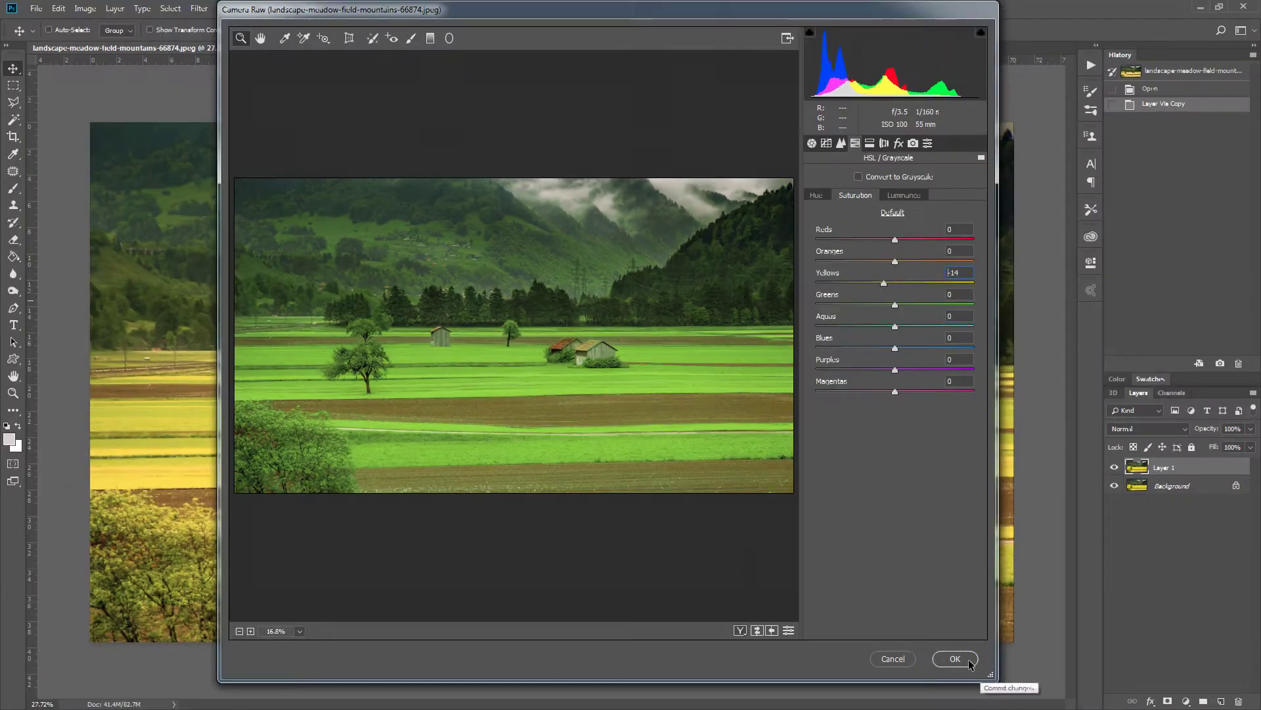
pyautogui.click(959, 661)
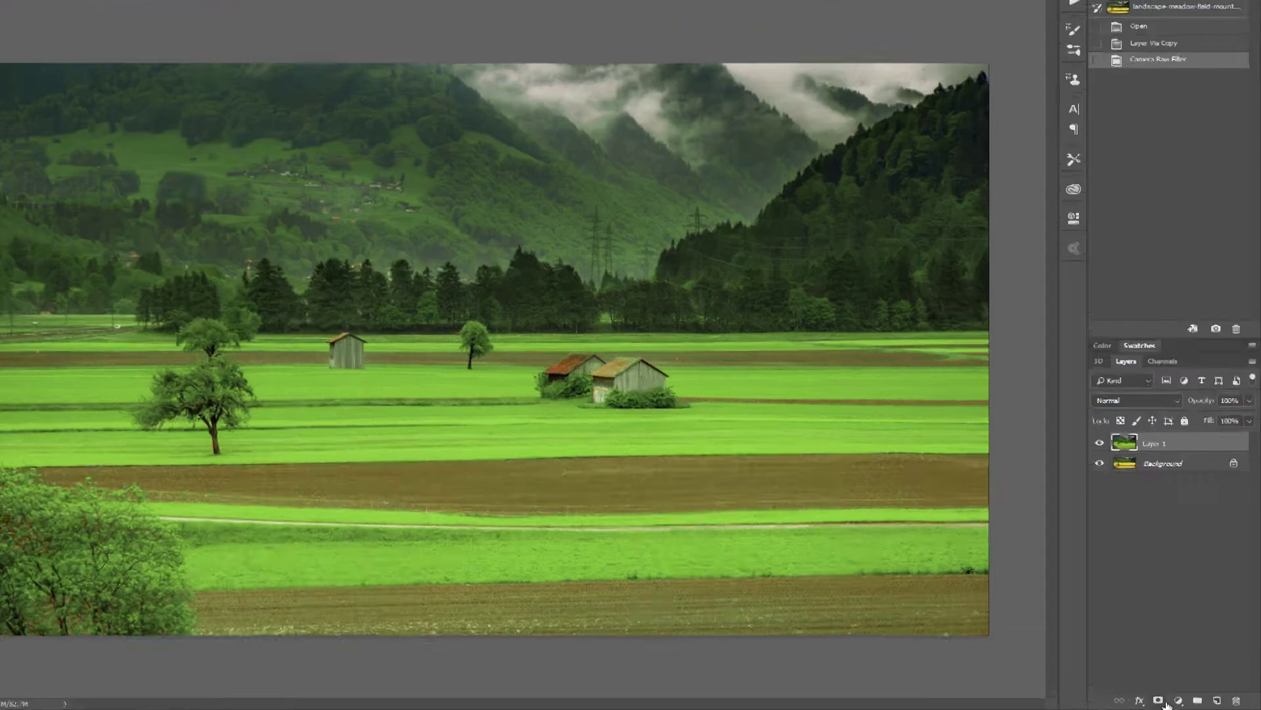
# - Add a white layer mask to the green Layer 1 and ready the Brush tool with black
pyautogui.click(1167, 701)
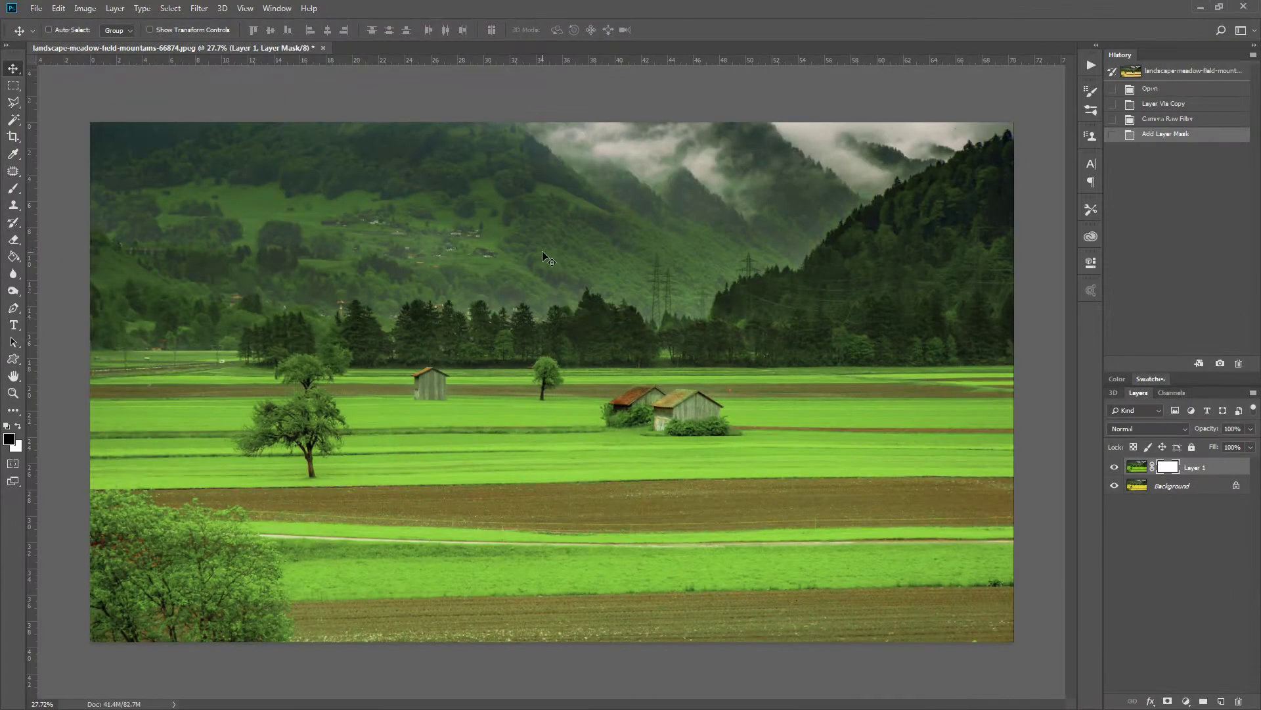
pyautogui.press('b')
pyautogui.moveTo(594, 341)
pyautogui.mouseDown()
pyautogui.moveTo(611, 341)
pyautogui.moveTo(613, 421)
pyautogui.mouseUp()
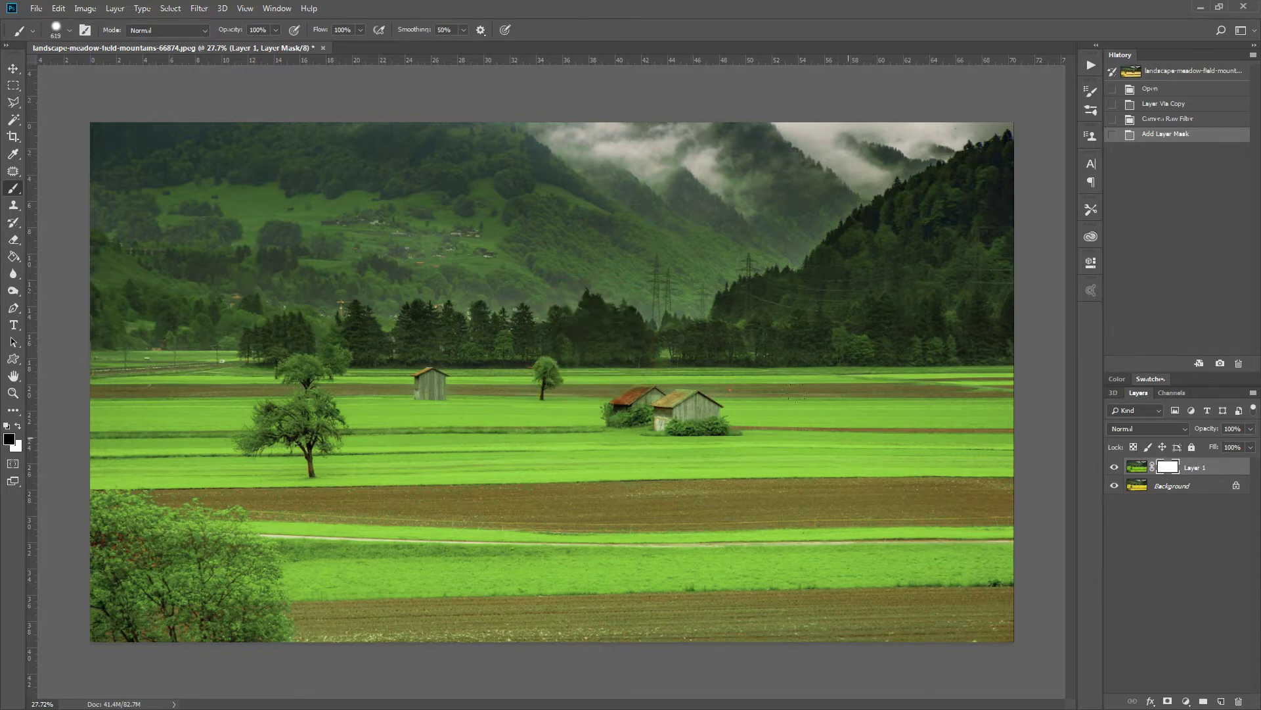
# - Paint black on Layer 1's mask across the central fields and barns, with the Background layer hidden to expose the transparent areas
pyautogui.moveTo(341, 473); pyautogui.dragTo(698, 394)
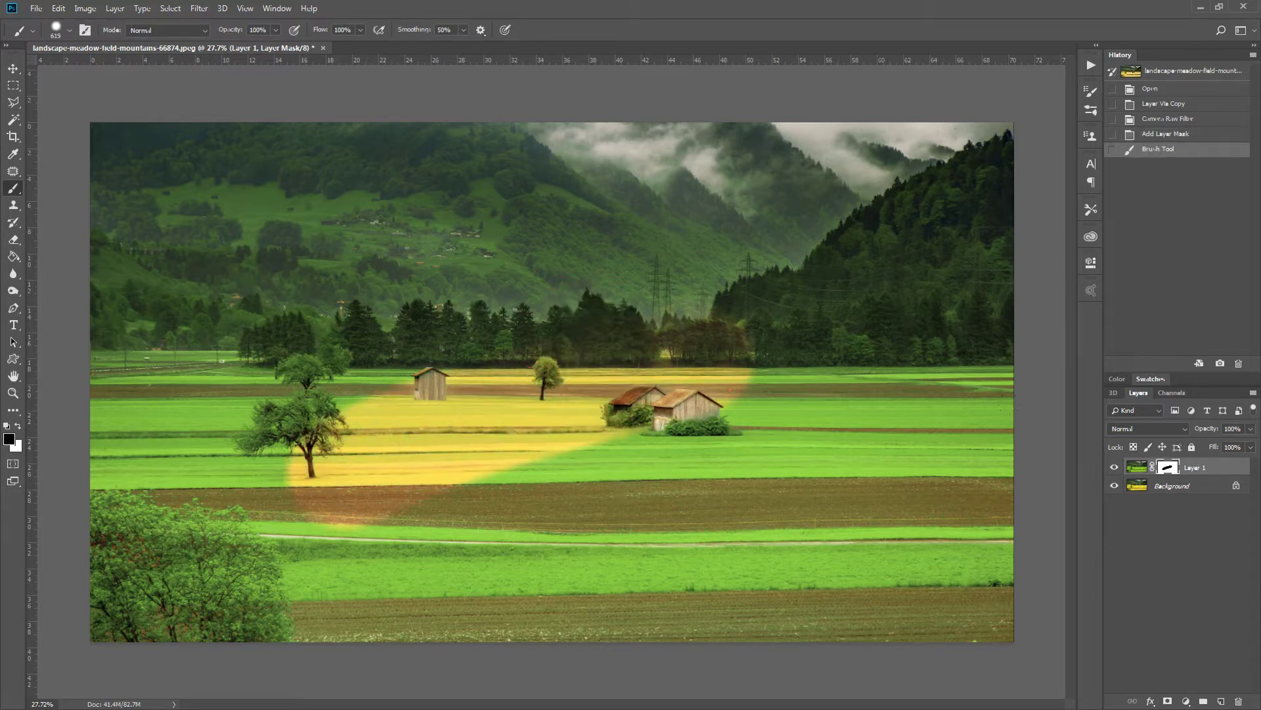
pyautogui.click(1115, 486)
pyautogui.click(1116, 487)
pyautogui.click(1115, 486)
pyautogui.moveTo(835, 384)
pyautogui.mouseDown()
pyautogui.moveTo(683, 390)
pyautogui.moveTo(491, 468)
pyautogui.moveTo(295, 432)
pyautogui.moveTo(210, 308)
pyautogui.moveTo(266, 289)
pyautogui.mouseUp()
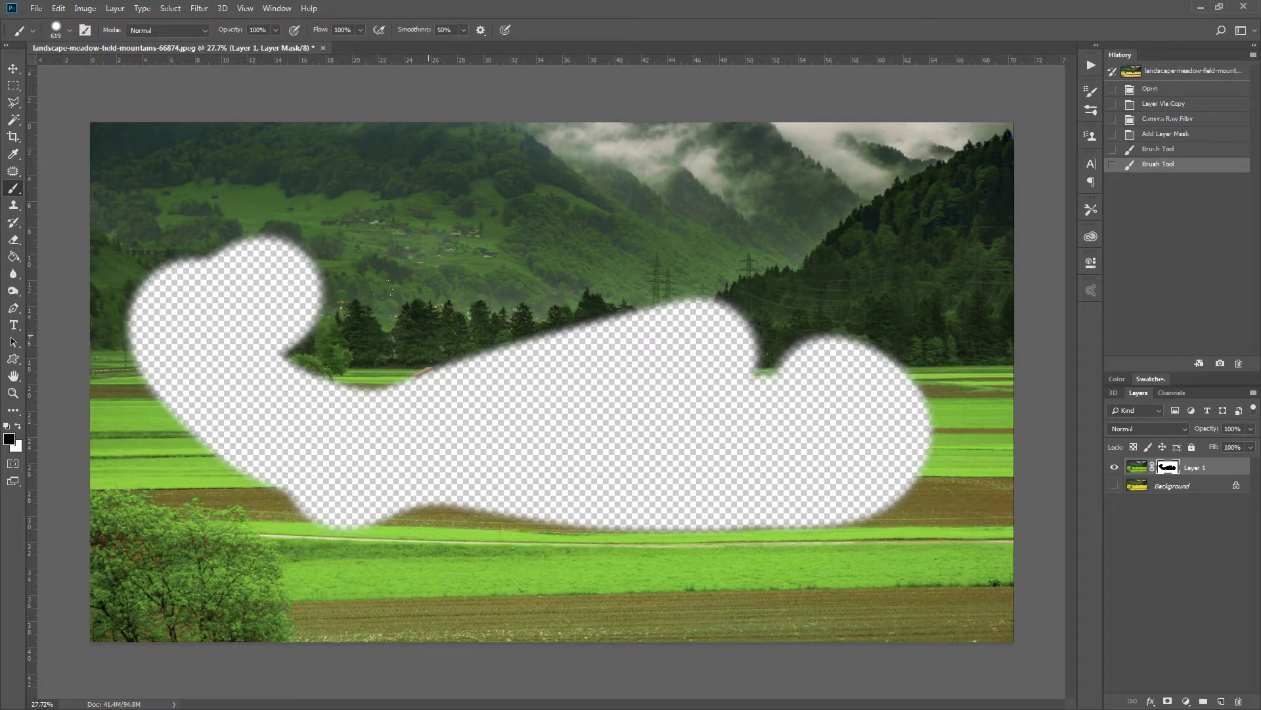
# - Reset Layer 1's mask by painting and filling it with white, and show the Background layer again
pyautogui.press('x')
pyautogui.moveTo(263, 256)
pyautogui.mouseDown()
pyautogui.moveTo(217, 276)
pyautogui.moveTo(184, 335)
pyautogui.moveTo(263, 421)
pyautogui.moveTo(197, 381)
pyautogui.mouseUp()
pyautogui.moveTo(315, 308)
pyautogui.mouseDown()
pyautogui.moveTo(460, 394)
pyautogui.moveTo(788, 407)
pyautogui.moveTo(856, 346)
pyautogui.mouseUp()
pyautogui.press('x')
pyautogui.hotkey('ctrl', 'BackSpace')
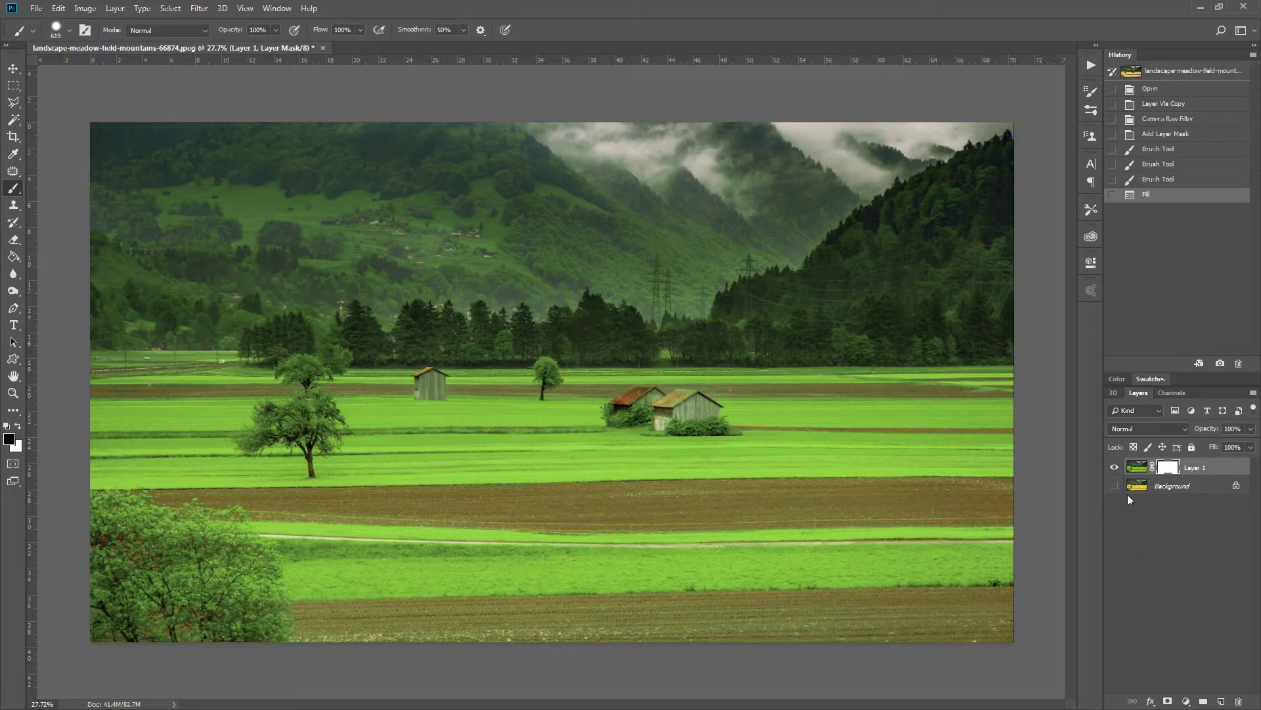
pyautogui.click(1115, 486)
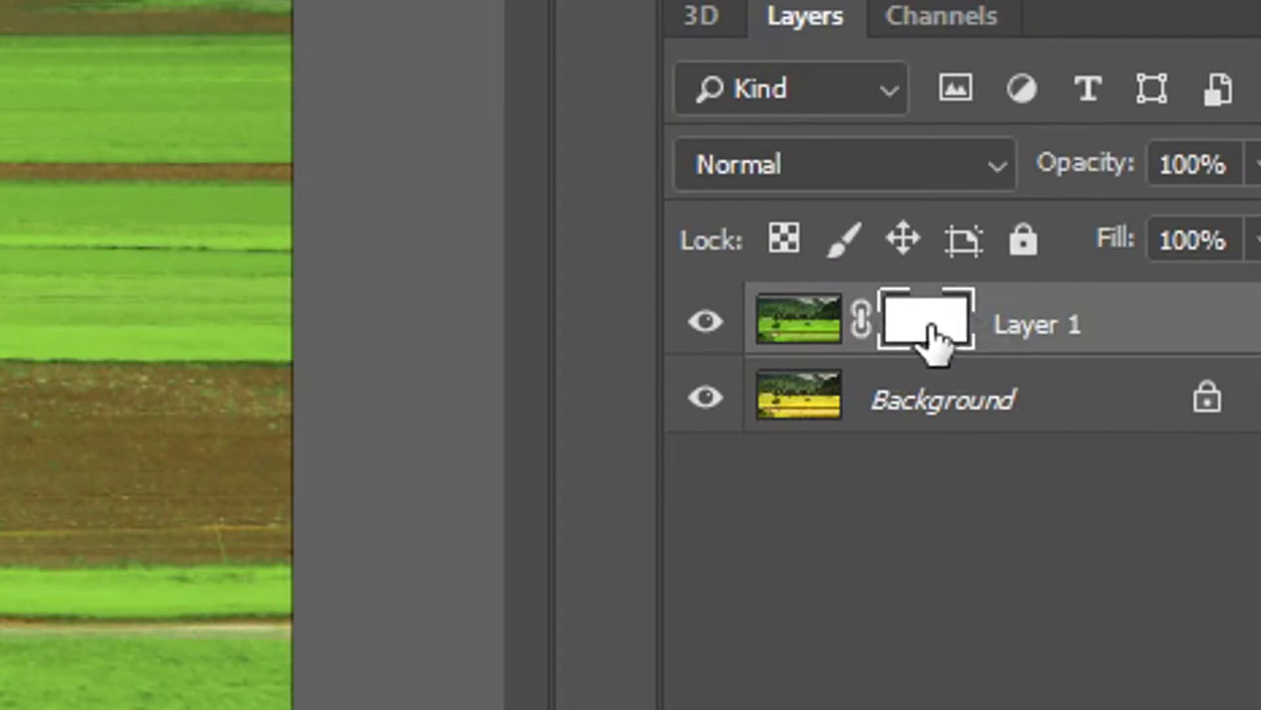
# - Try a brush stroke on Layer 1's image instead of its mask, undo it, and reselect the mask
pyautogui.click(820, 332)
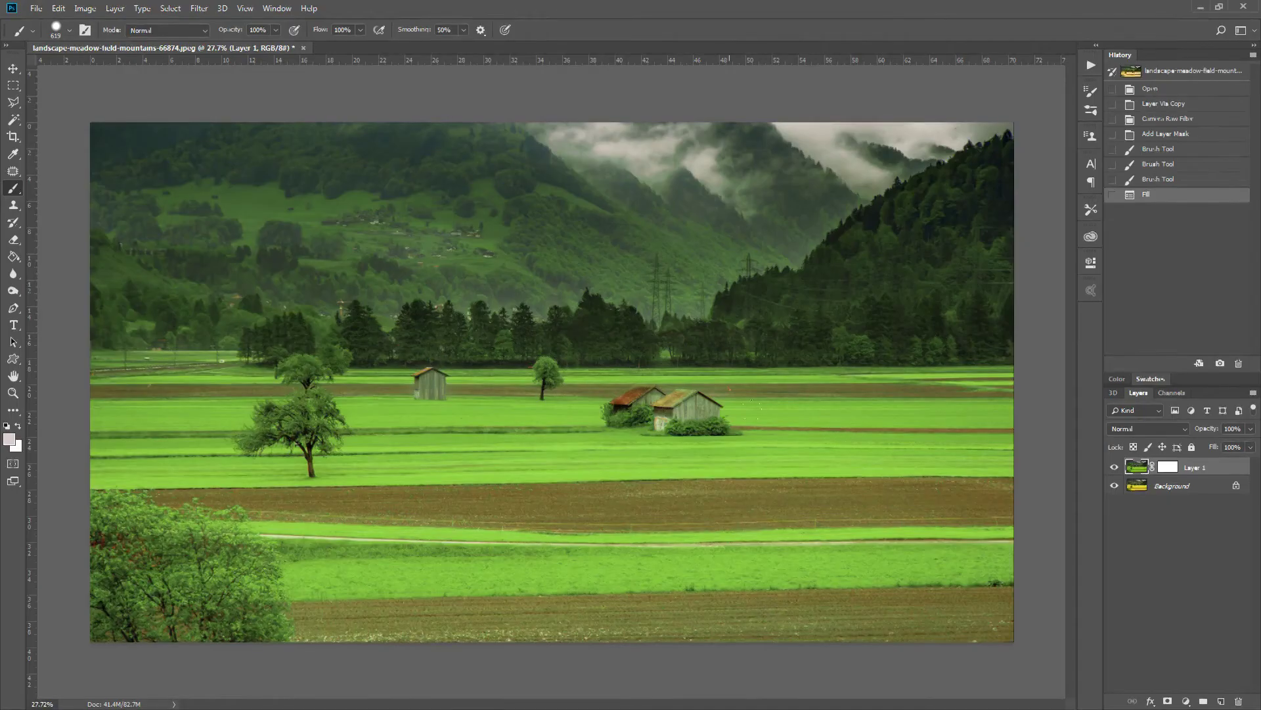
pyautogui.moveTo(545, 450)
pyautogui.mouseDown()
pyautogui.moveTo(713, 372)
pyautogui.moveTo(591, 338)
pyautogui.mouseUp()
pyautogui.hotkey('ctrl', 'z')
pyautogui.click(1168, 466)
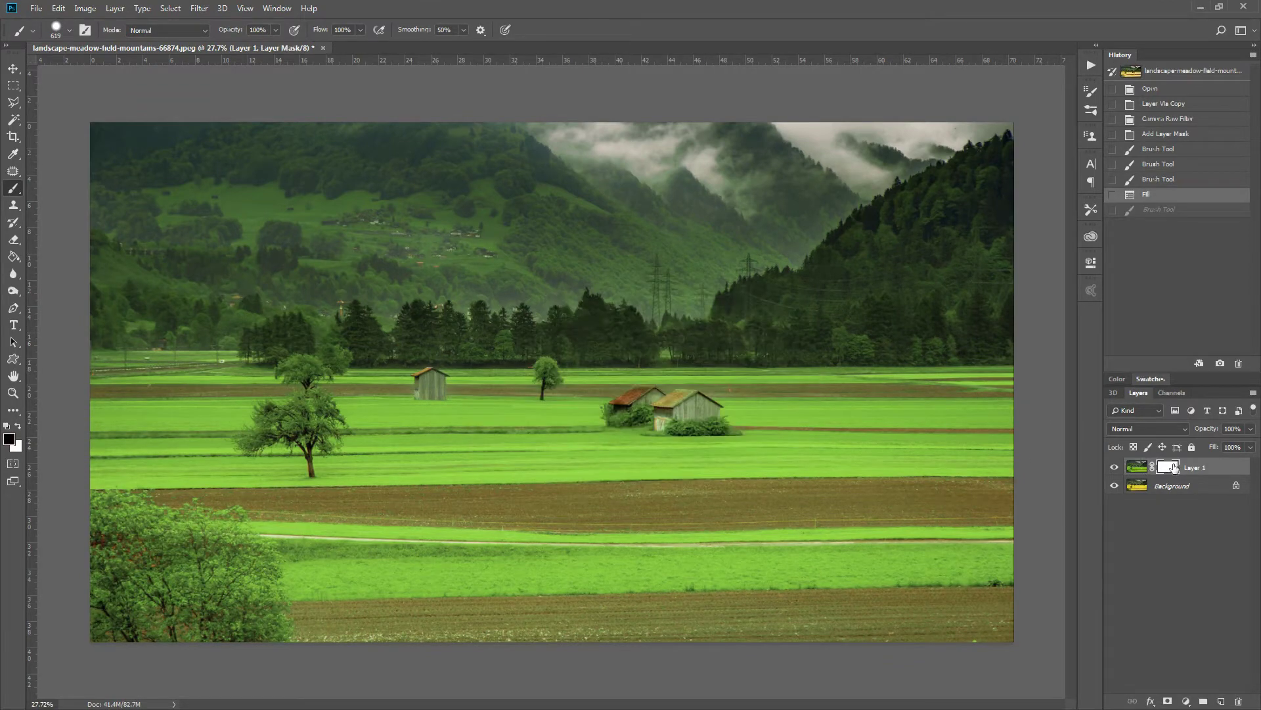
# - Select the small wooden barn with the Polygonal Lasso, following the outline of its walls and roof
pyautogui.scroll(6, 742, 450)
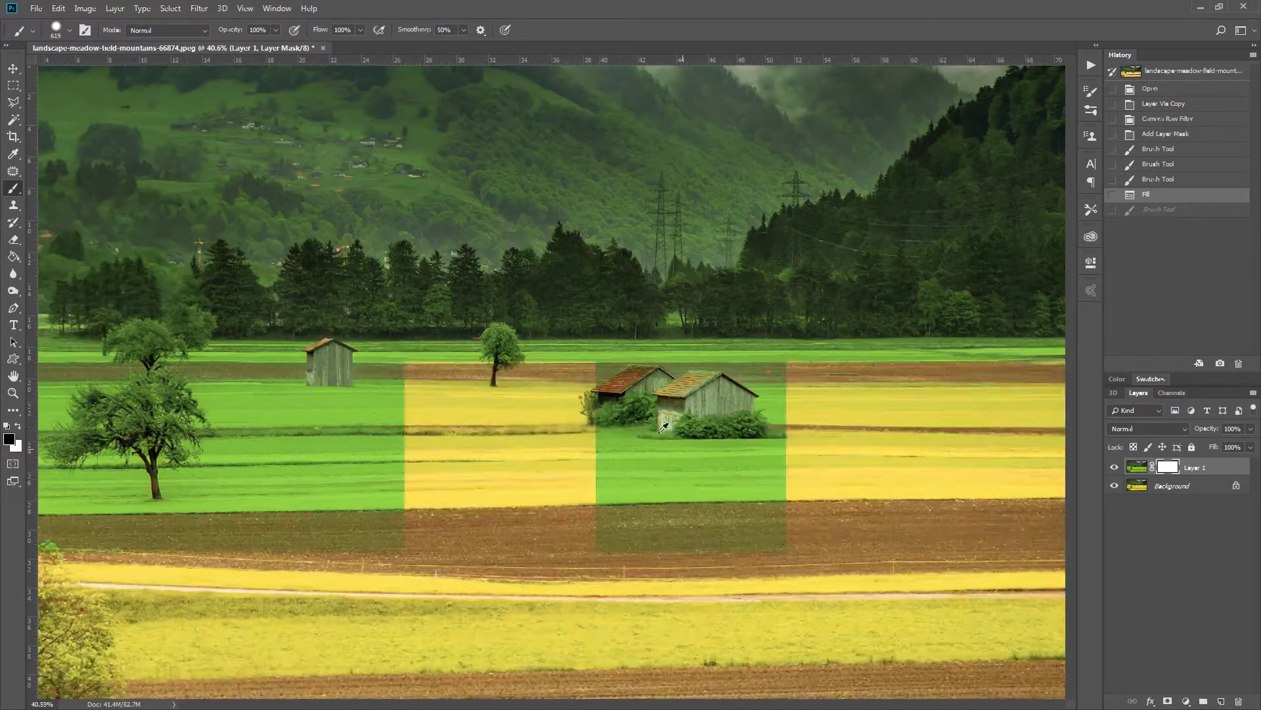
pyautogui.scroll(10, 266, 334)
pyautogui.moveTo(286, 345); pyautogui.dragTo(1097, 473)
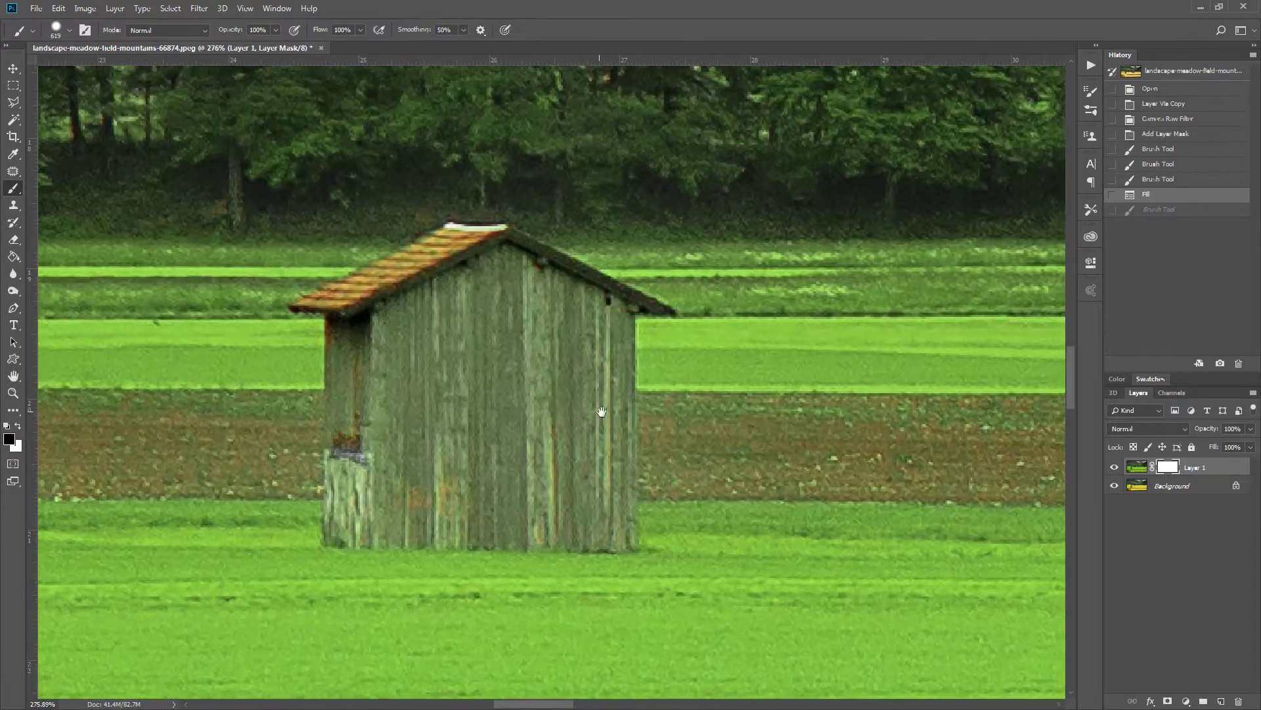
pyautogui.moveTo(595, 409); pyautogui.dragTo(751, 357)
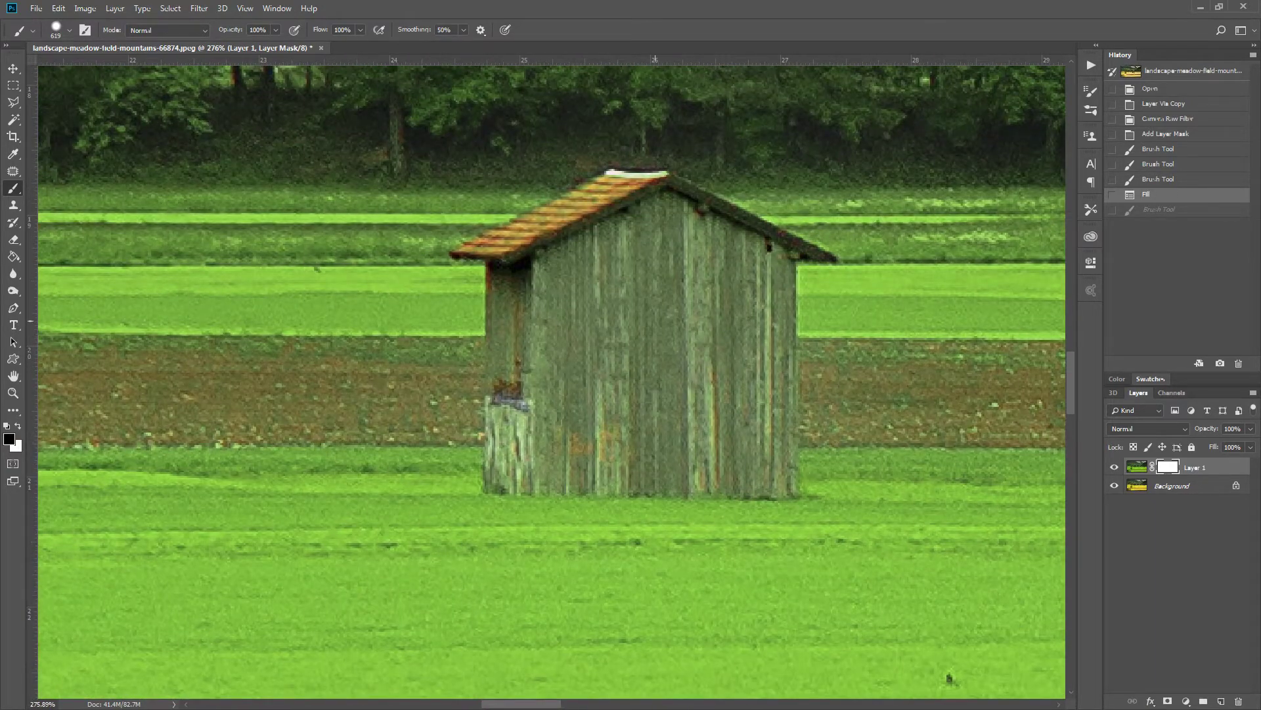
pyautogui.press('l')
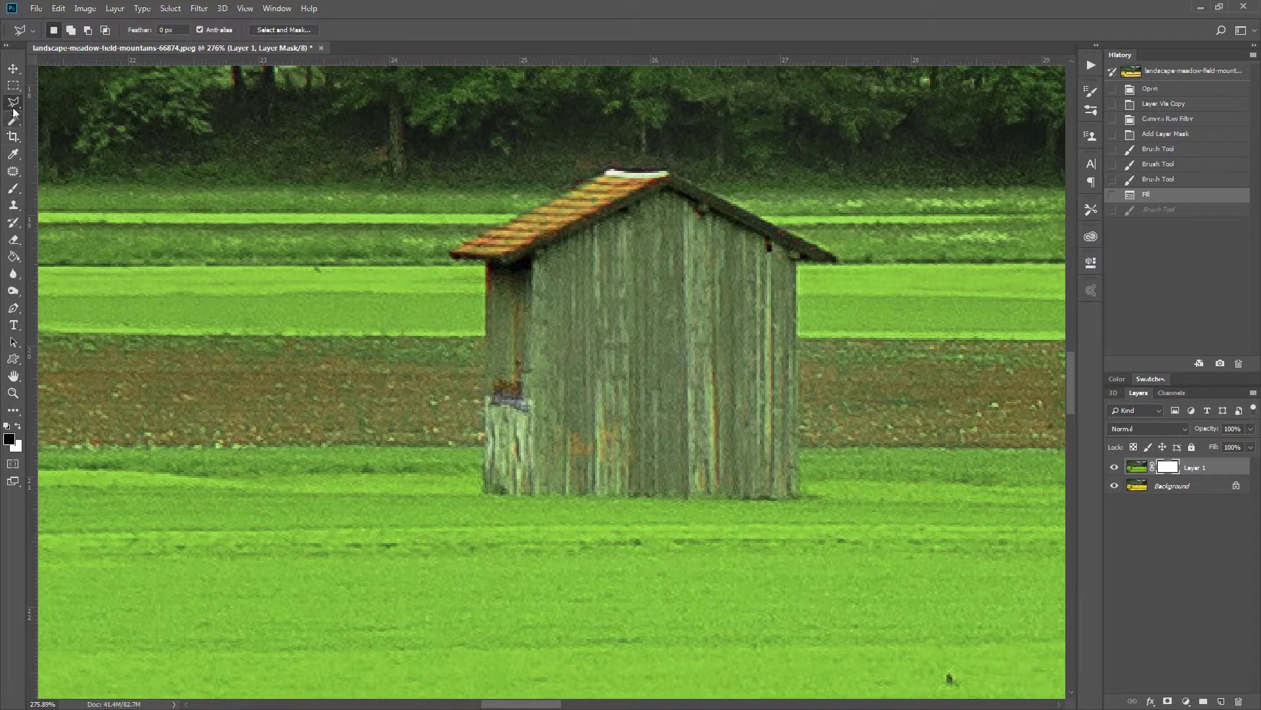
pyautogui.click(799, 499)
pyautogui.click(798, 263)
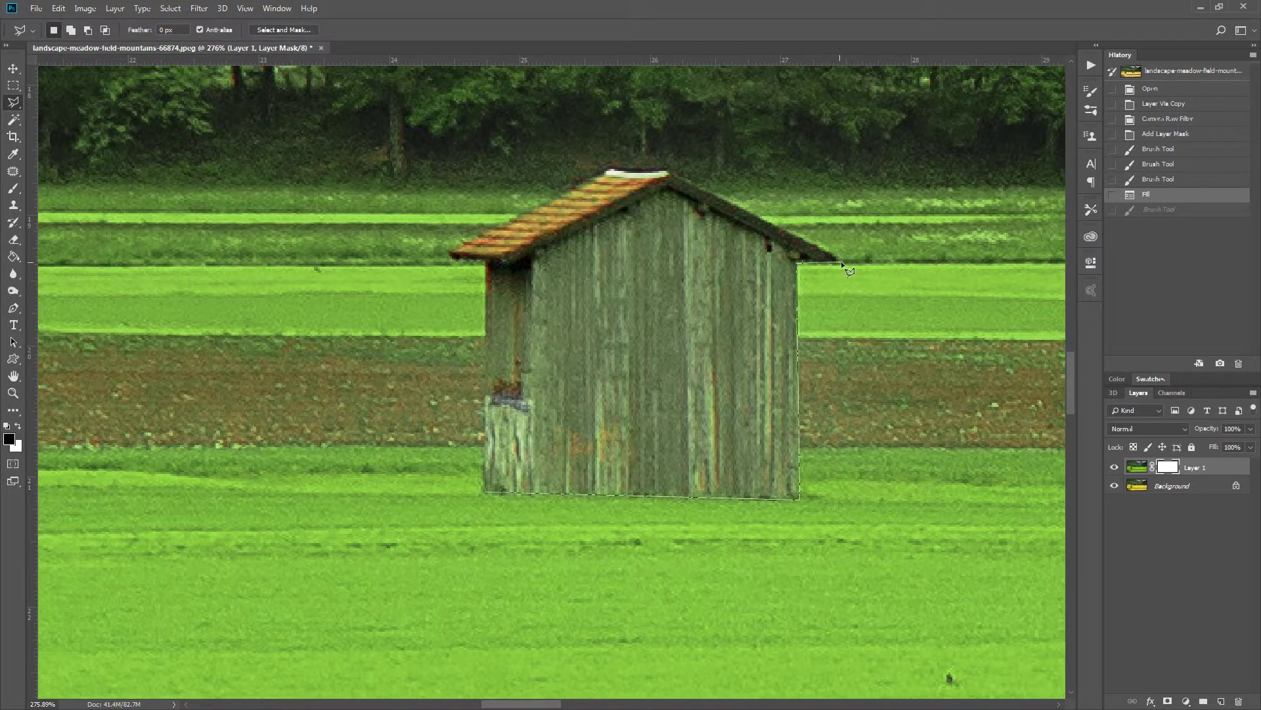
pyautogui.click(836, 260)
pyautogui.click(669, 173)
pyautogui.click(606, 171)
pyautogui.click(450, 255)
pyautogui.click(485, 261)
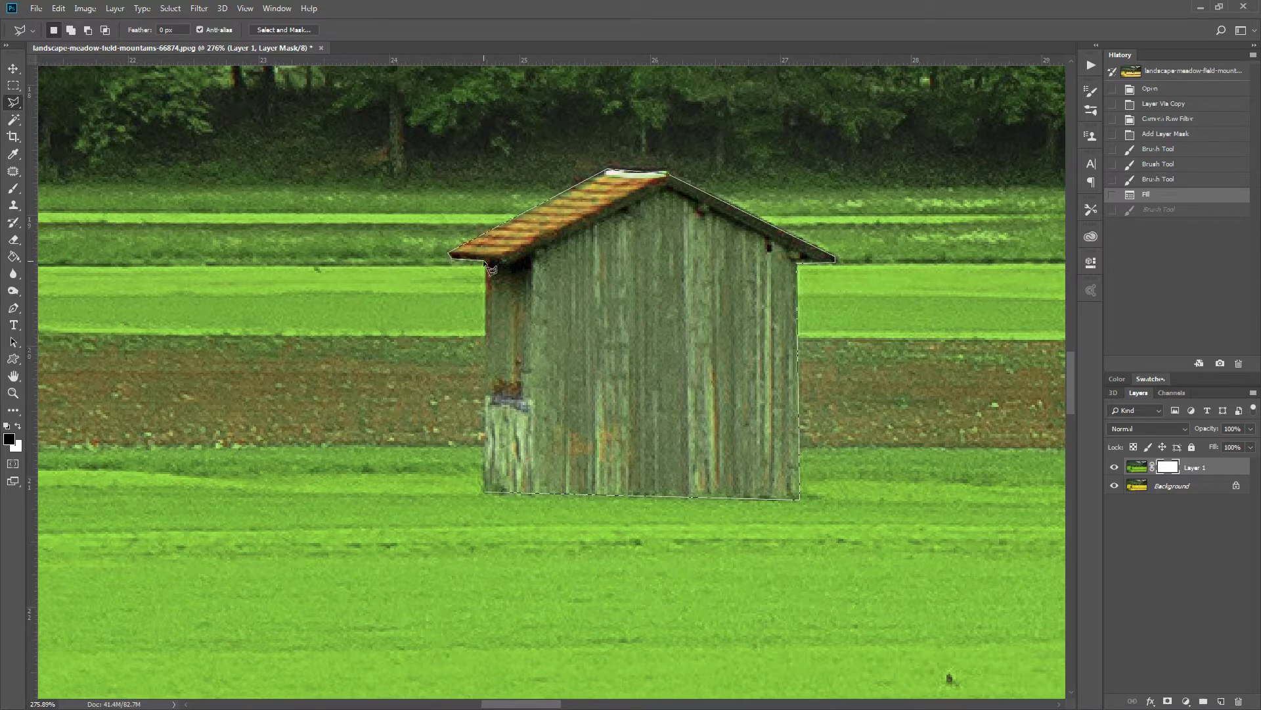
pyautogui.click(485, 490)
pyautogui.moveTo(872, 432); pyautogui.dragTo(820, 412)
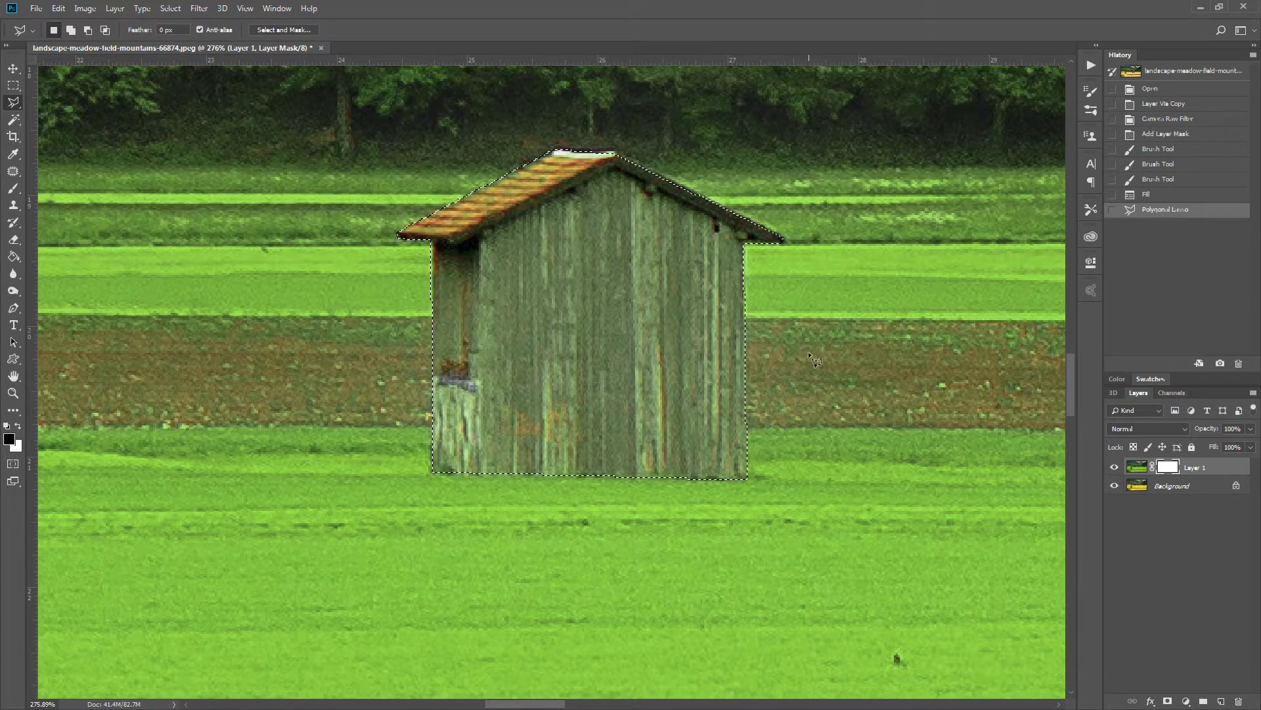
# - Fill the barn selection with black on Layer 1's mask and deselect it
pyautogui.press('x')
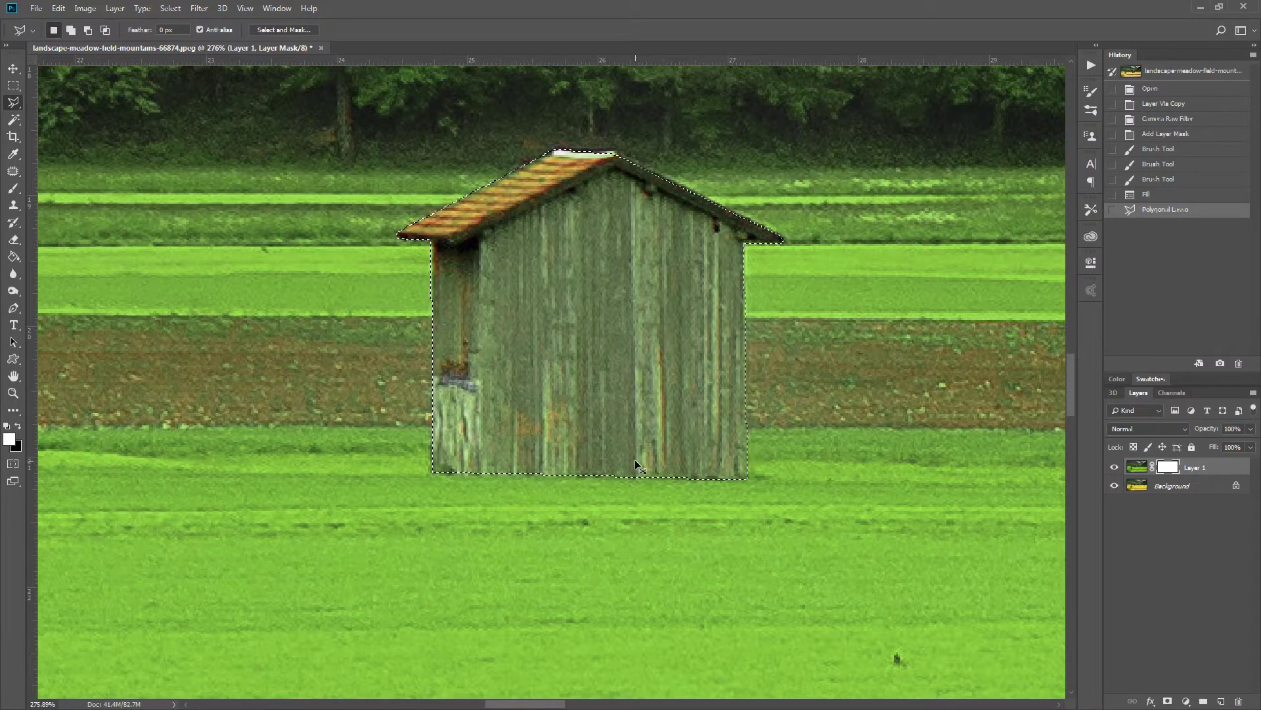
pyautogui.hotkey('alt', 'BackSpace')
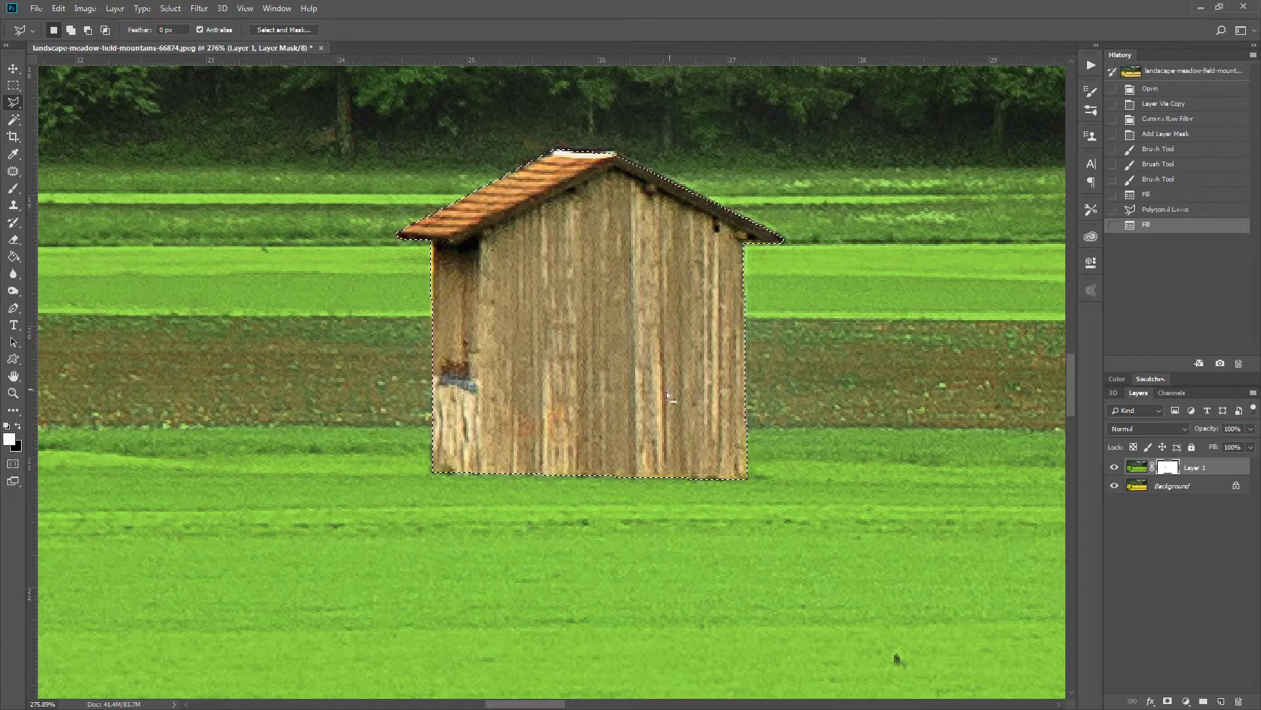
pyautogui.hotkey('ctrl', 'd')
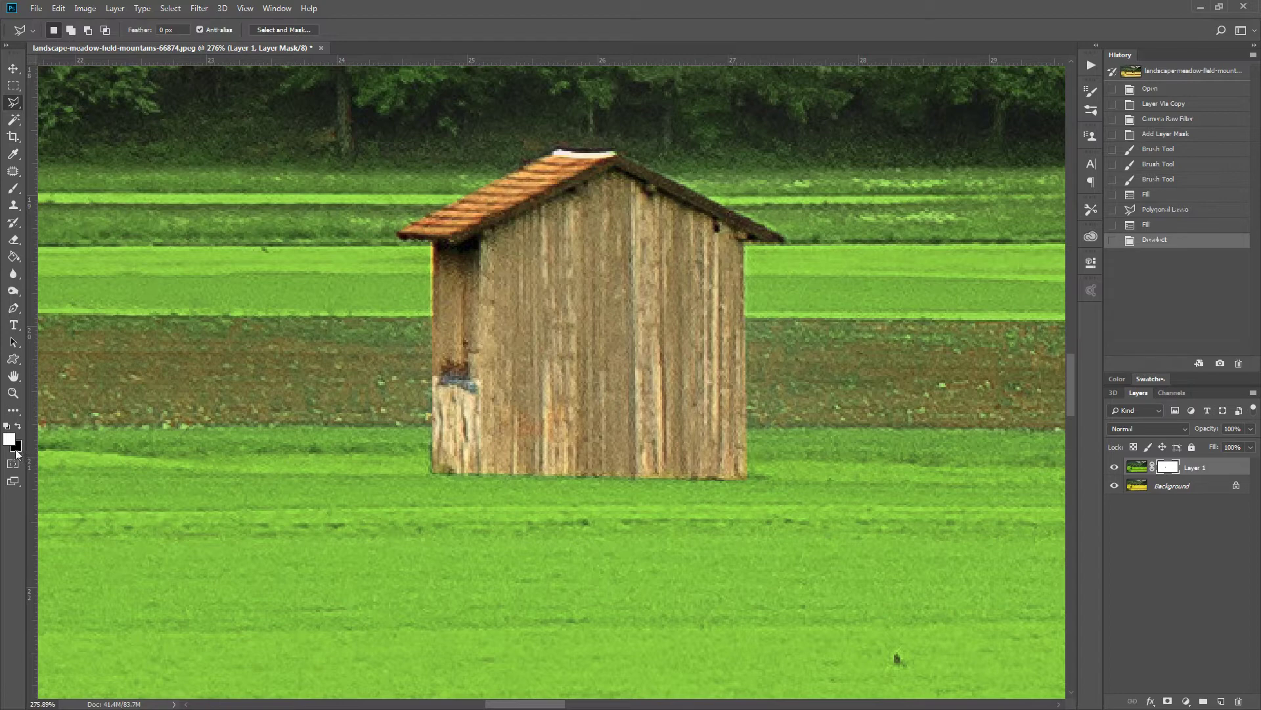
pyautogui.moveTo(733, 457); pyautogui.dragTo(685, 422)
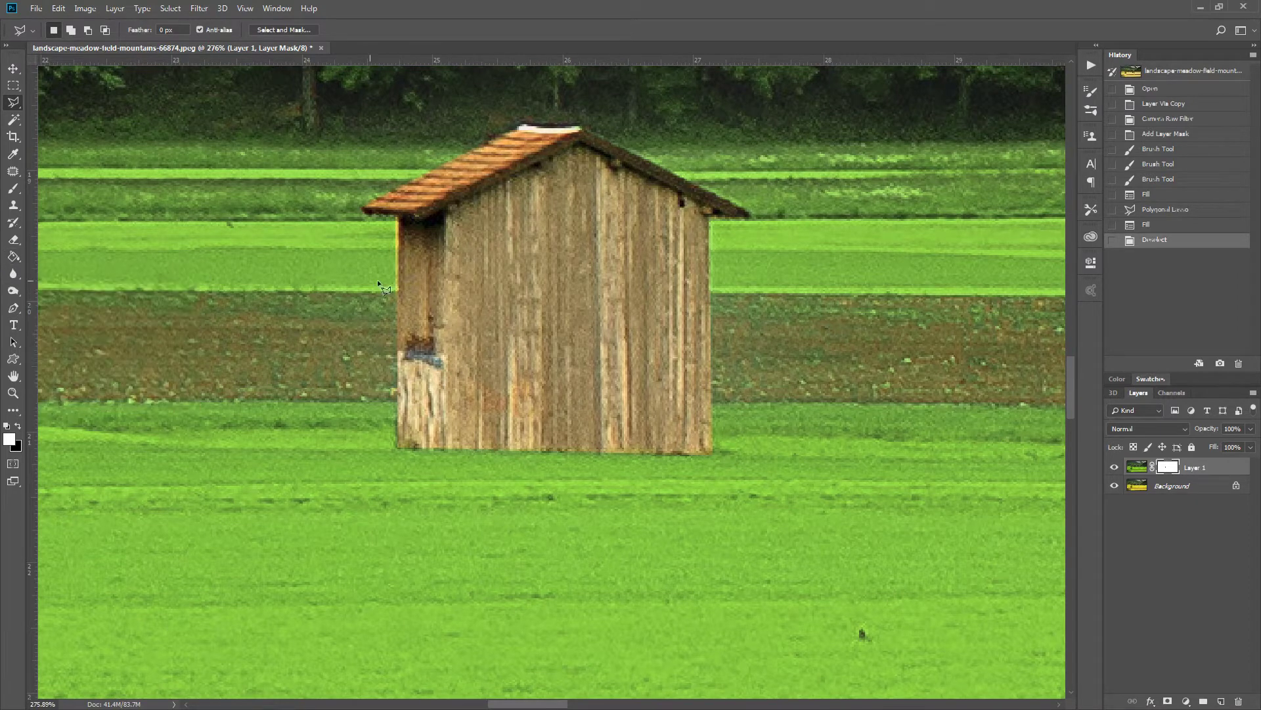
pyautogui.moveTo(631, 325); pyautogui.dragTo(613, 287)
pyautogui.scroll(-2, 586, 372)
pyautogui.scroll(-5, 585, 368)
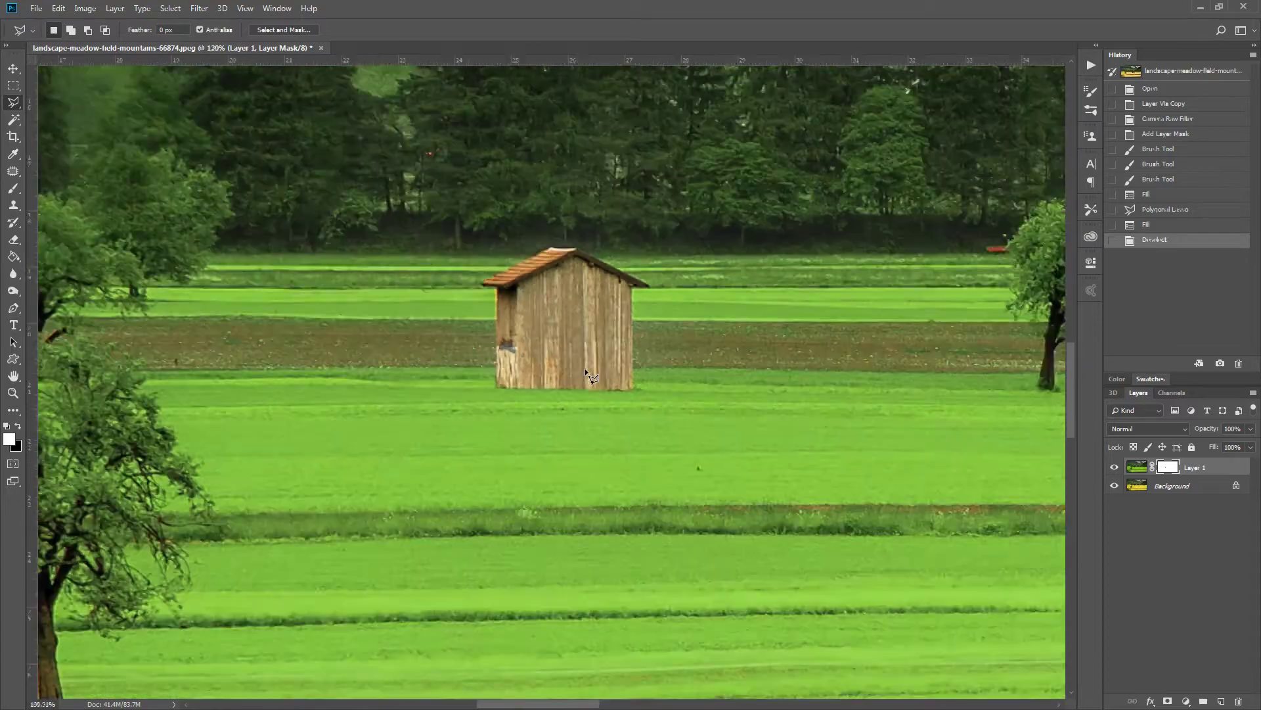
pyautogui.moveTo(766, 450); pyautogui.dragTo(652, 344)
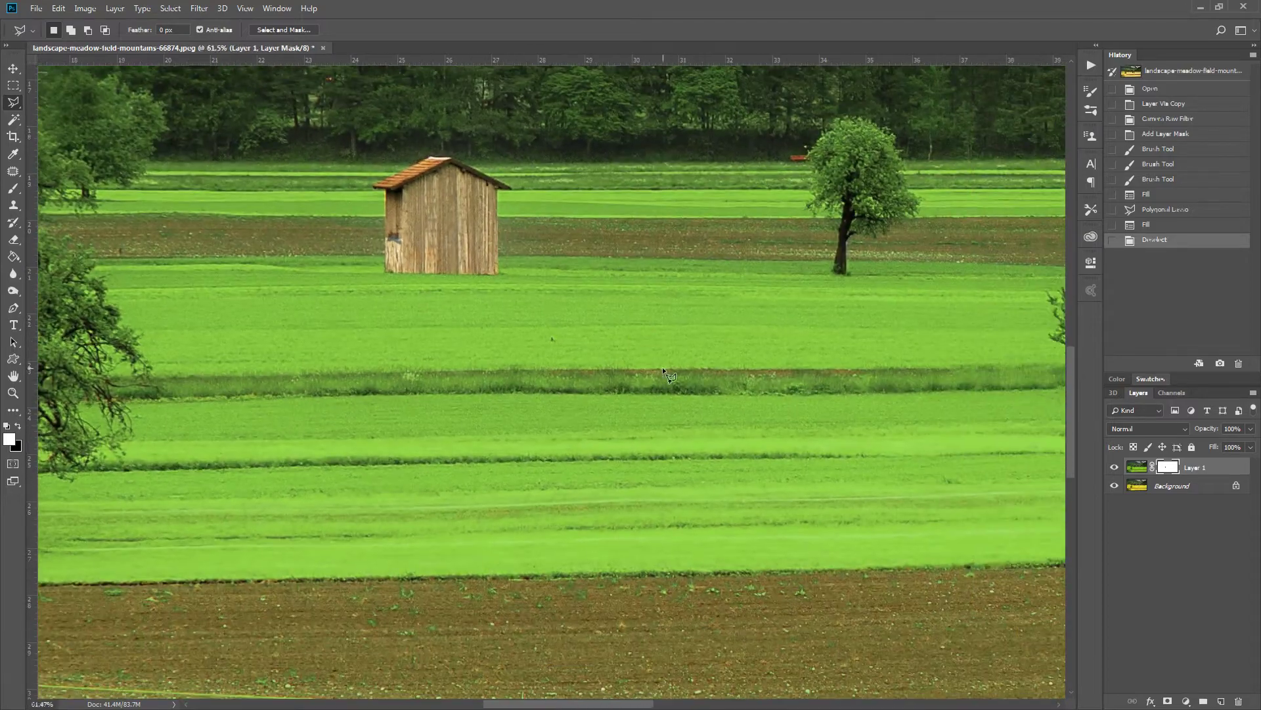
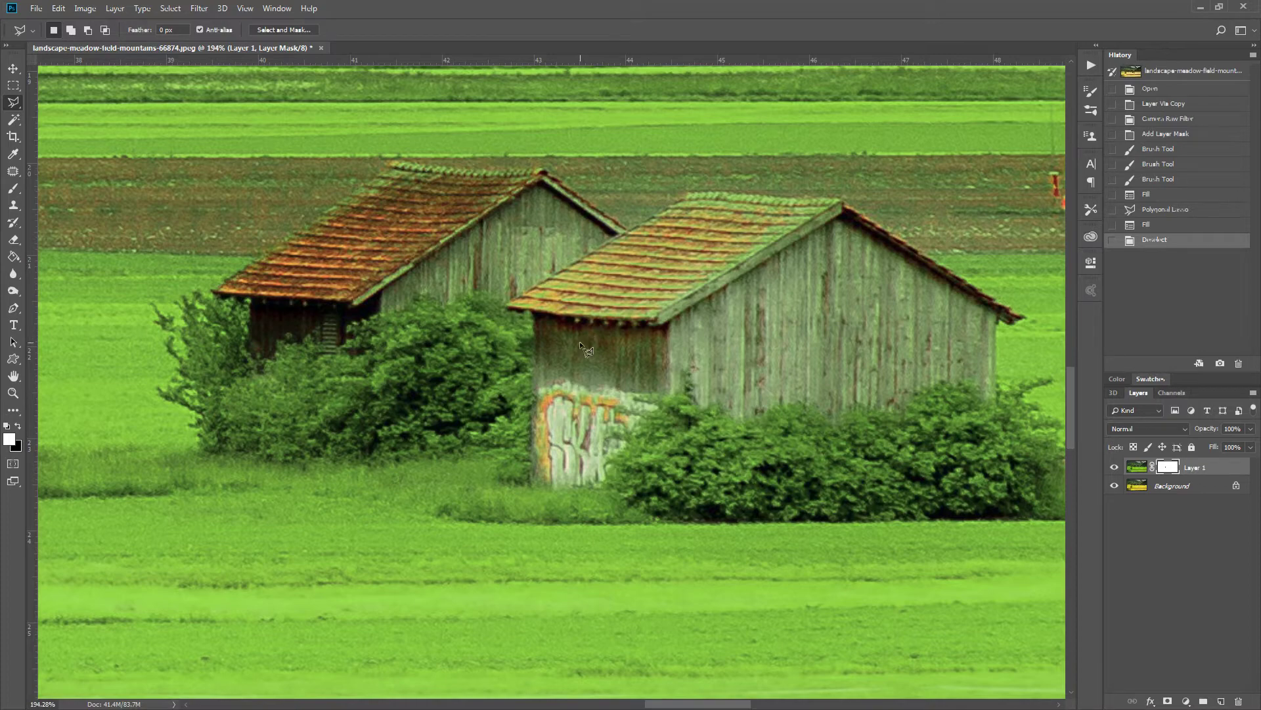
# - Start a Polygonal Lasso outline at the front barn's graffiti wall, following the base and the jagged edge of the bushes
pyautogui.scroll(3, 532, 499)
pyautogui.moveTo(532, 500); pyautogui.dragTo(388, 487)
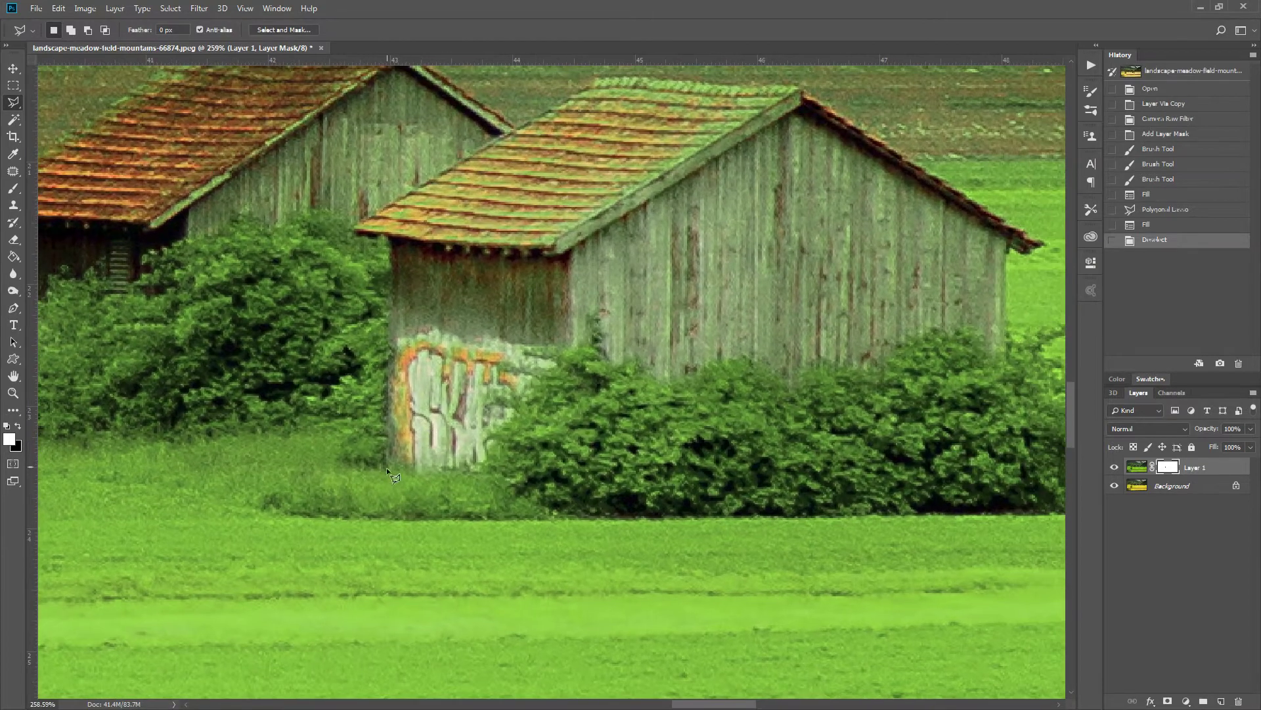
pyautogui.click(485, 470)
pyautogui.click(492, 399)
pyautogui.click(550, 369)
pyautogui.click(572, 362)
pyautogui.click(519, 348)
pyautogui.click(559, 345)
pyautogui.click(579, 348)
pyautogui.click(601, 356)
pyautogui.click(653, 375)
pyautogui.click(679, 384)
pyautogui.click(755, 360)
pyautogui.click(790, 391)
pyautogui.click(827, 357)
pyautogui.click(884, 368)
pyautogui.click(935, 326)
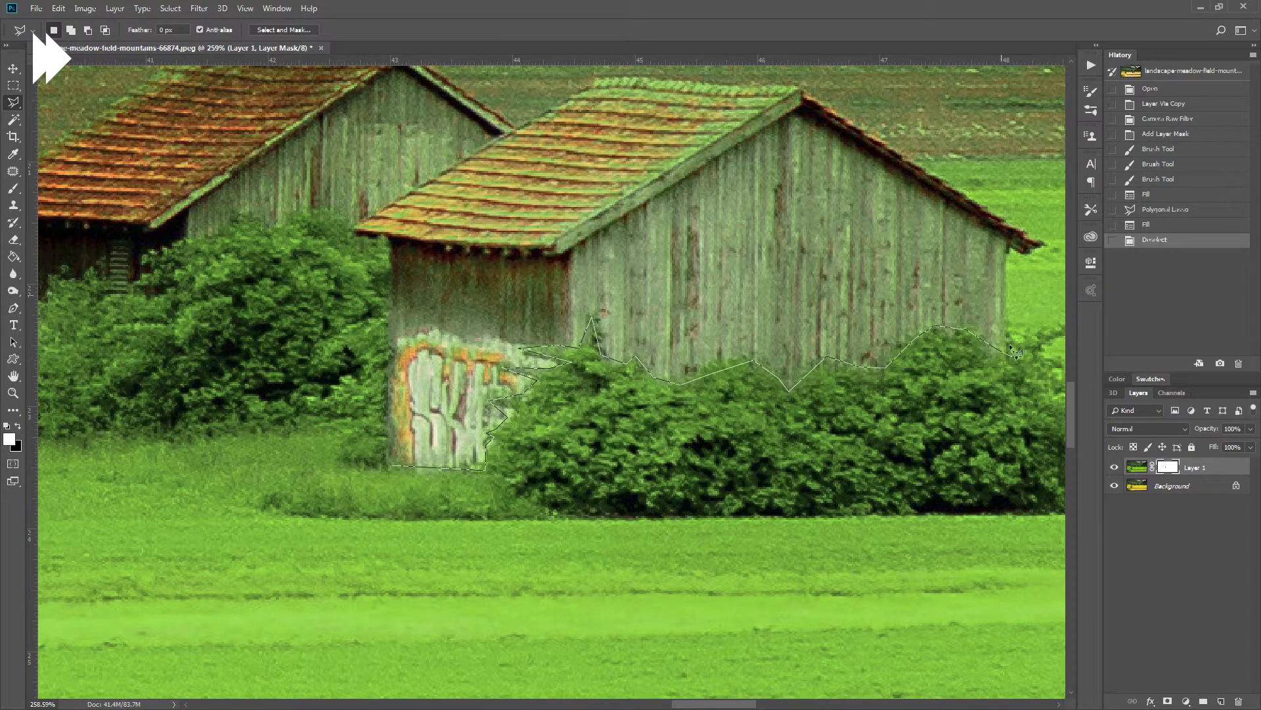
# - Continue the lasso outline up the front barn's far wall and over both roofs to the rear barn's outer eave
pyautogui.click(1007, 253)
pyautogui.click(1042, 244)
pyautogui.click(800, 88)
pyautogui.click(595, 77)
pyautogui.moveTo(596, 77); pyautogui.dragTo(792, 205)
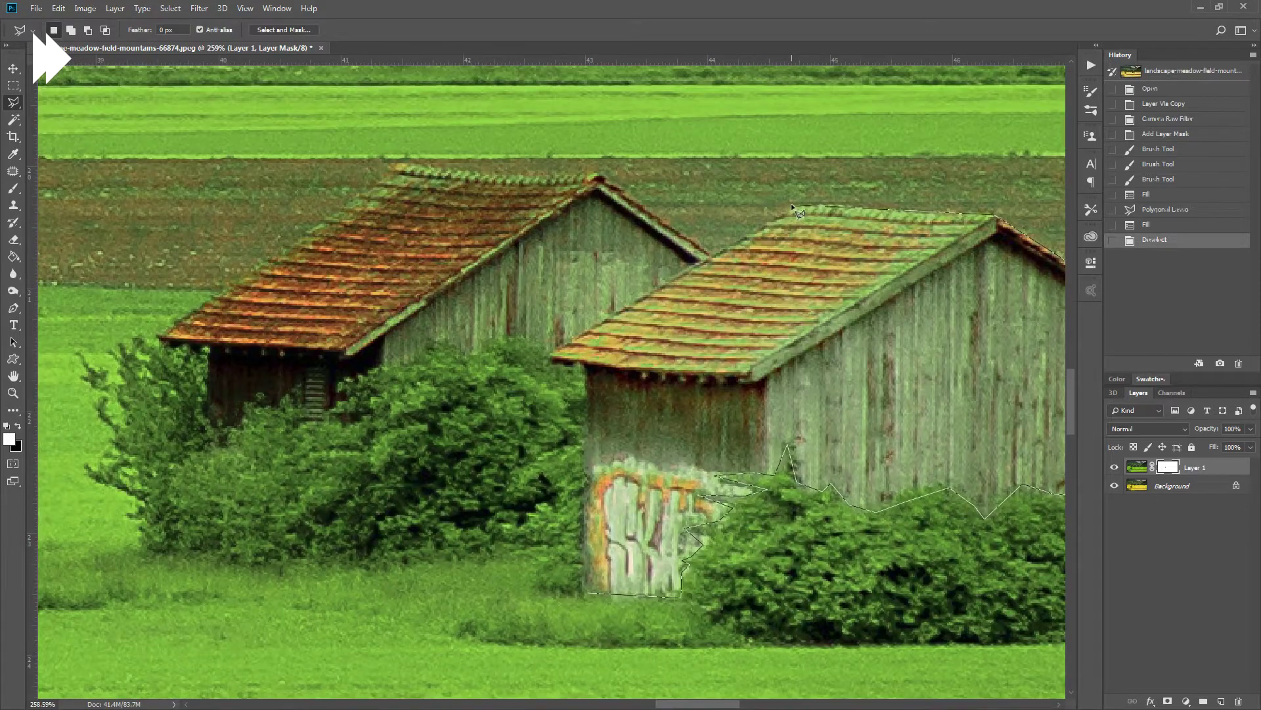
pyautogui.click(712, 251)
pyautogui.click(599, 176)
pyautogui.click(394, 163)
pyautogui.click(161, 337)
# - Trace the rear barn's wall and the bush edge below it, closing the outline at the front barn's graffiti corner
pyautogui.click(210, 347)
pyautogui.click(206, 414)
pyautogui.click(227, 430)
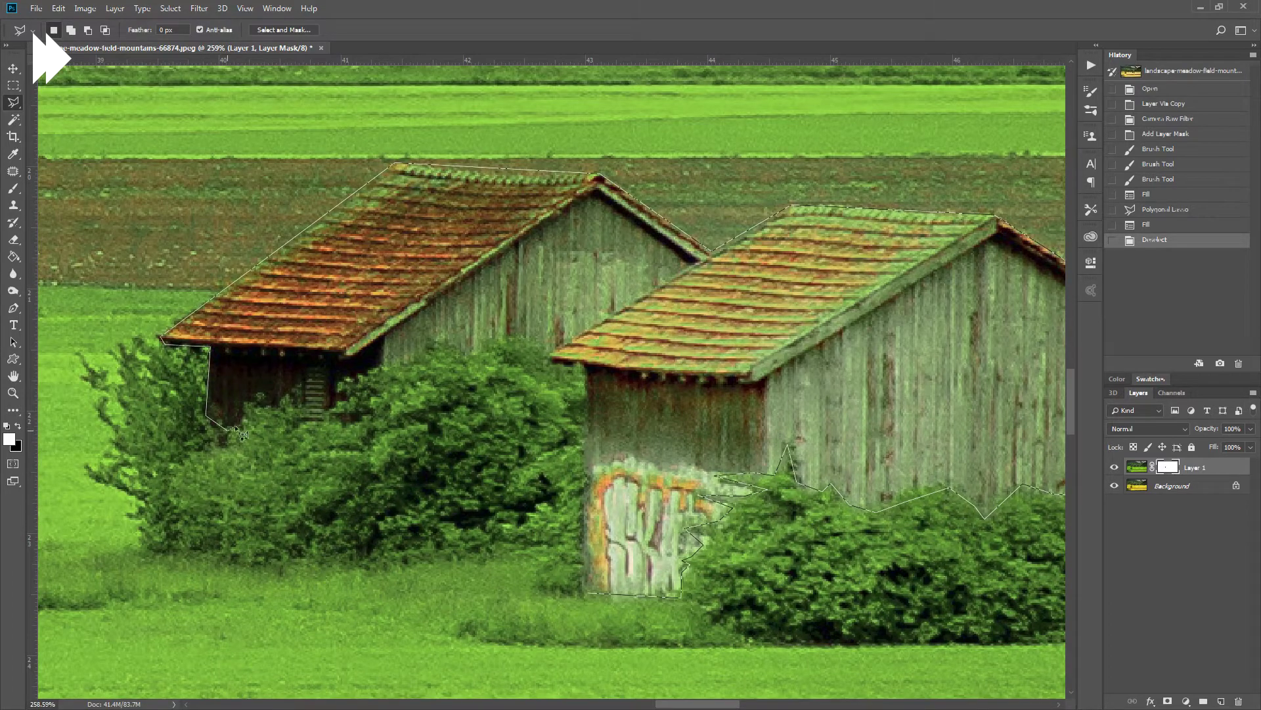
pyautogui.click(248, 399)
pyautogui.click(293, 396)
pyautogui.click(297, 418)
pyautogui.click(328, 417)
pyautogui.click(350, 396)
pyautogui.click(345, 379)
pyautogui.click(450, 337)
pyautogui.click(472, 354)
pyautogui.click(501, 339)
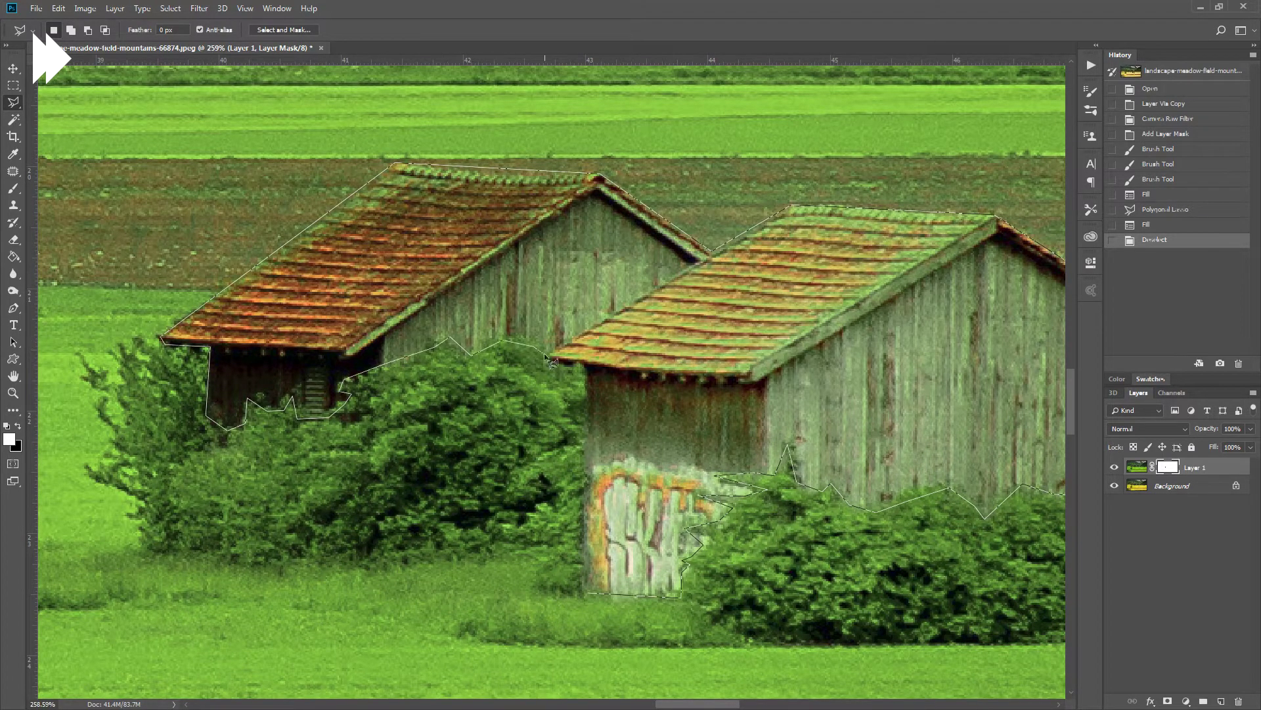
pyautogui.click(585, 365)
pyautogui.click(588, 593)
# - Fill the selection of both barns with black on Layer 1's mask and deselect it
pyautogui.moveTo(868, 423); pyautogui.dragTo(521, 394)
pyautogui.scroll(-5, 584, 422)
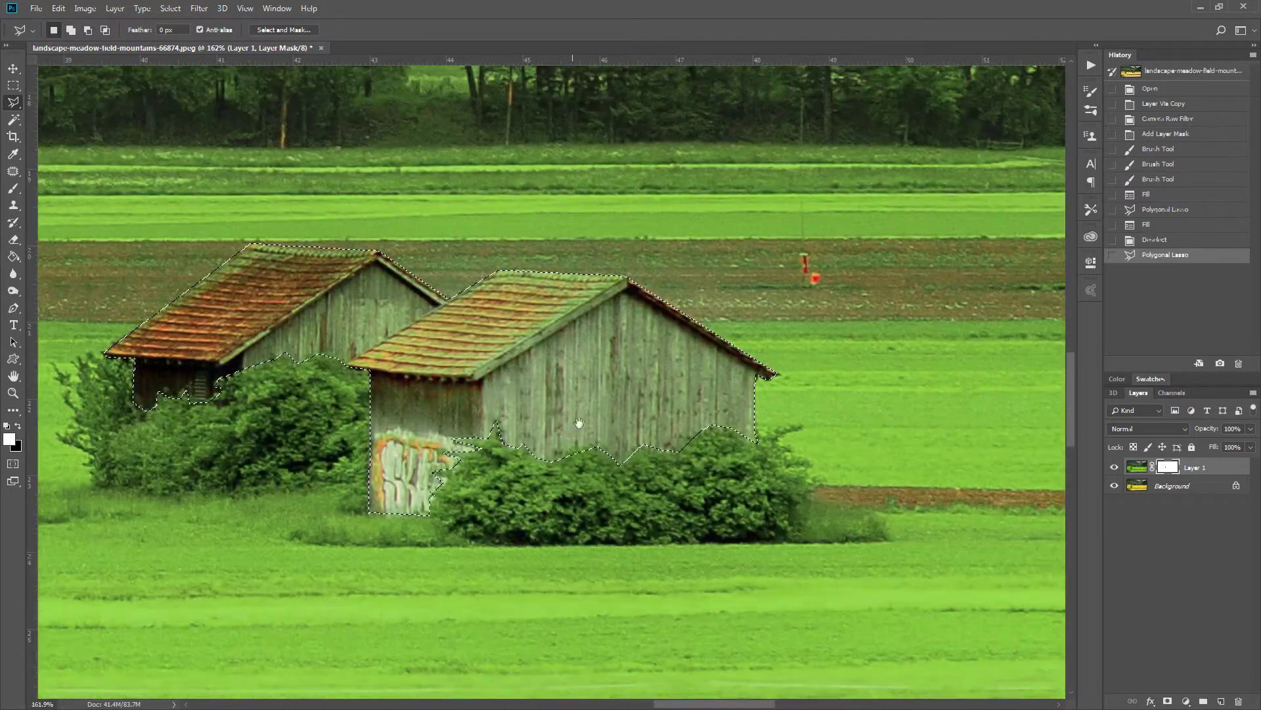
pyautogui.moveTo(435, 382)
pyautogui.mouseDown()
pyautogui.moveTo(680, 500)
pyautogui.moveTo(548, 403)
pyautogui.mouseUp()
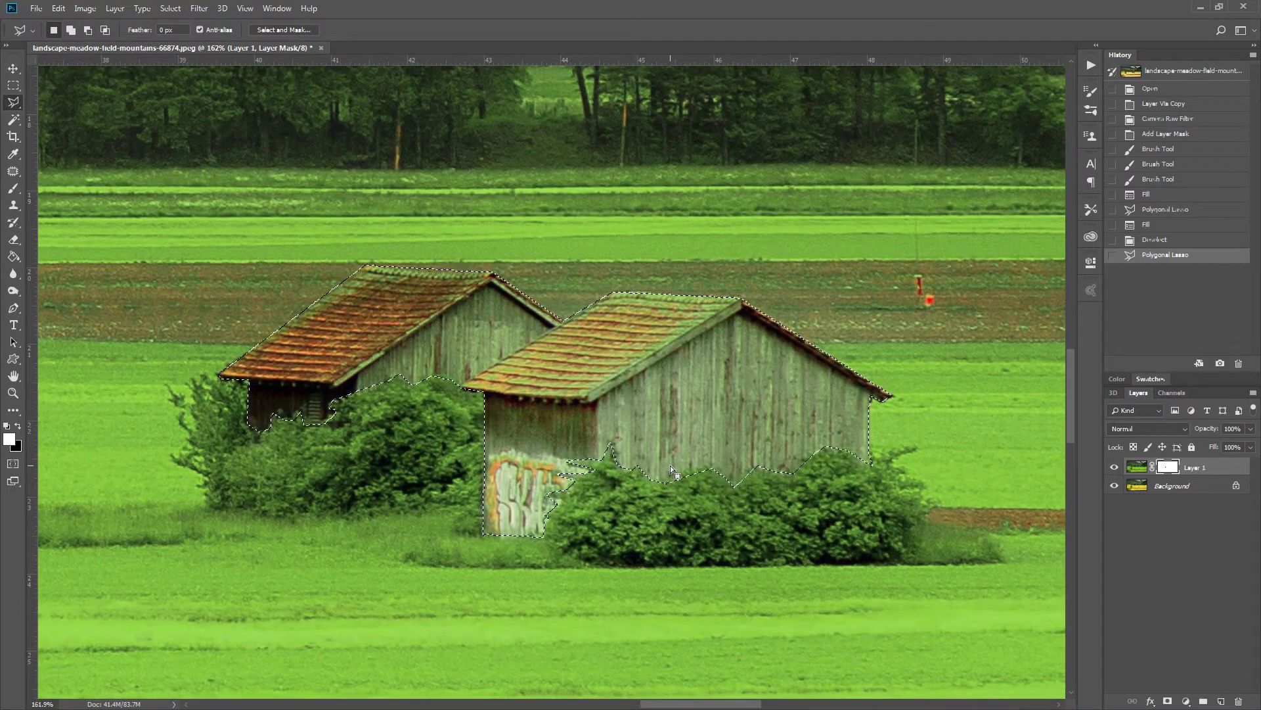
pyautogui.hotkey('alt', 'BackSpace')
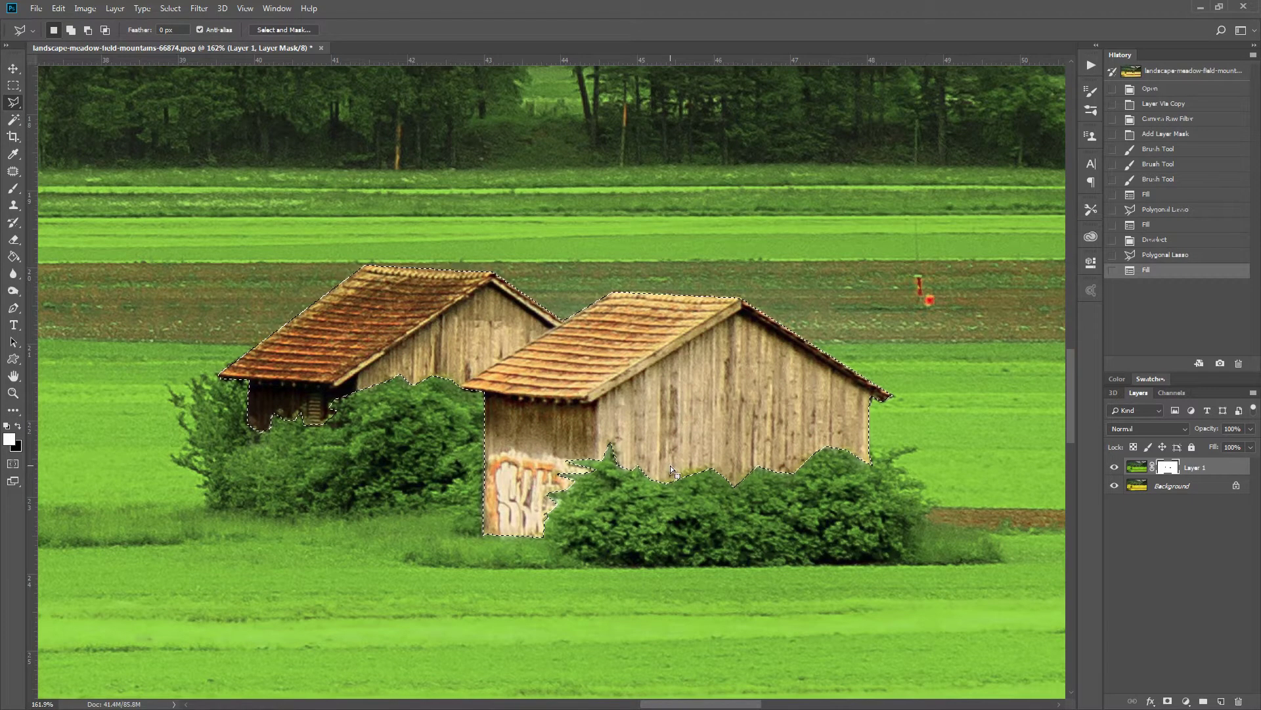
pyautogui.hotkey('ctrl', 'd')
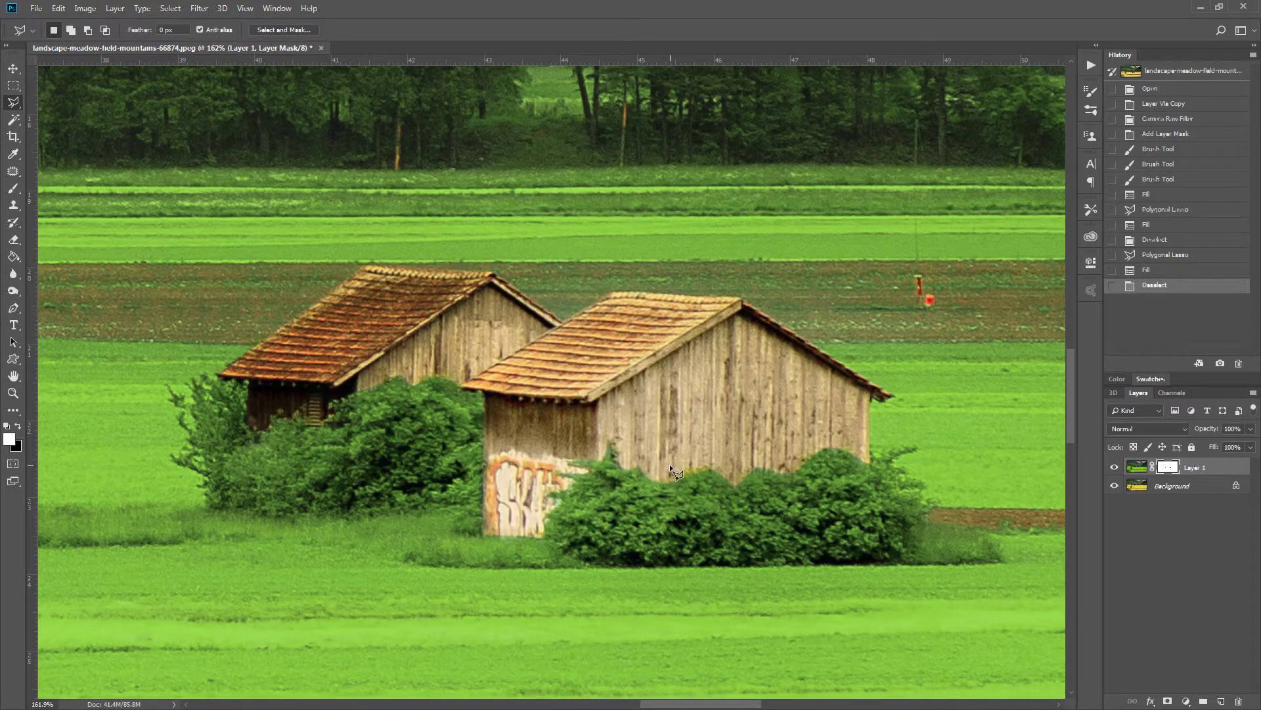
# - Paint white on the mask with a small 16 px brush over the yellow leaves where the bushes meet the front barn's wall
pyautogui.moveTo(752, 444); pyautogui.dragTo(733, 350)
pyautogui.scroll(12, 763, 384)
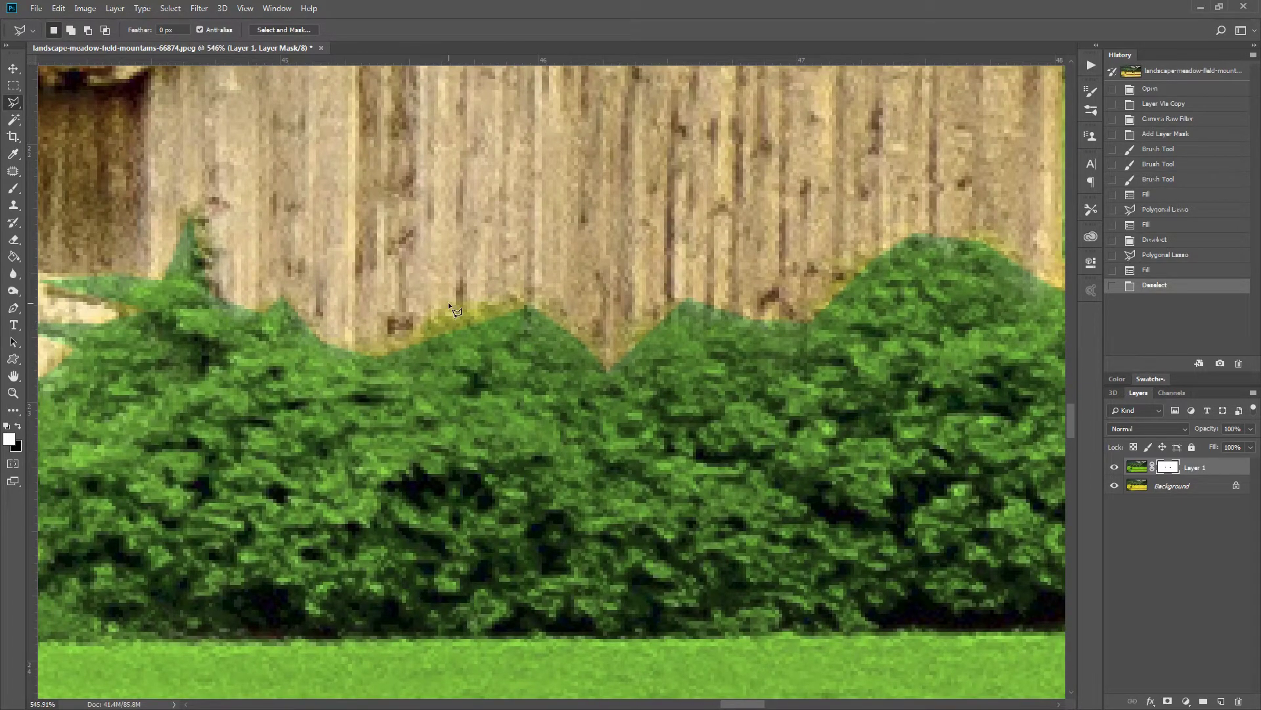
pyautogui.press('b')
pyautogui.moveTo(547, 268); pyautogui.dragTo(534, 289)
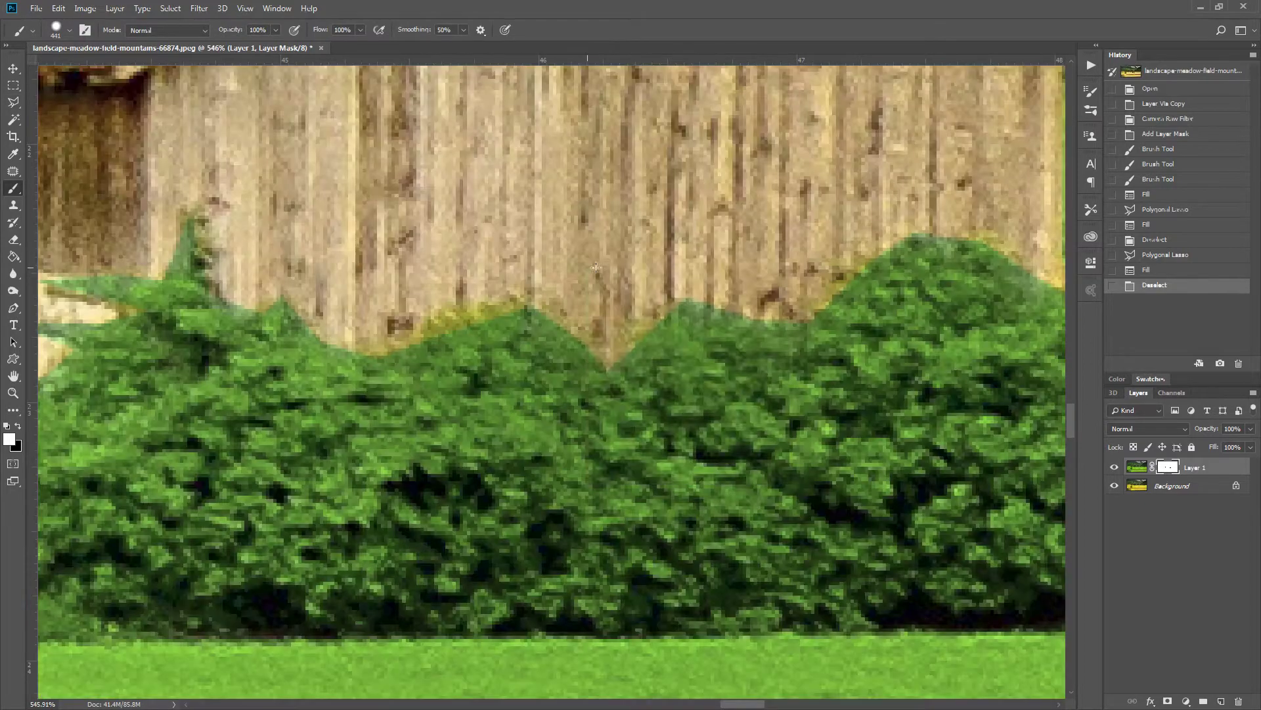
pyautogui.rightClick(588, 267)
pyautogui.moveTo(455, 274)
pyautogui.mouseDown()
pyautogui.moveTo(344, 270)
pyautogui.moveTo(377, 134)
pyautogui.moveTo(341, 208)
pyautogui.moveTo(327, 204)
pyautogui.moveTo(326, 153)
pyautogui.moveTo(334, 204)
pyautogui.mouseUp()
pyautogui.click(459, 332)
pyautogui.click(453, 334)
pyautogui.click(483, 329)
pyautogui.click(514, 328)
pyautogui.click(473, 337)
pyautogui.click(448, 349)
pyautogui.click(420, 356)
pyautogui.click(393, 365)
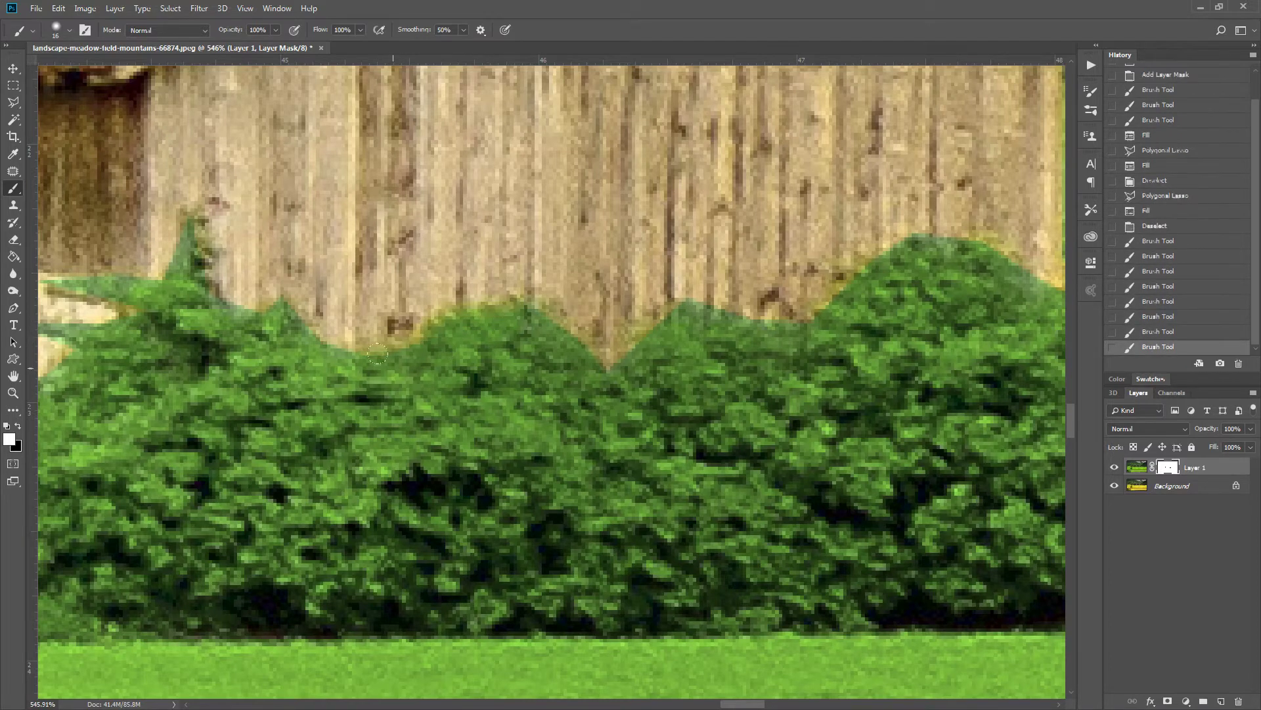
pyautogui.click(413, 338)
pyautogui.click(398, 345)
pyautogui.click(385, 350)
# - Refine the mask edge with short black and white dabs where the front barn's wooden wall meets the bush tops
pyautogui.press('x')
pyautogui.click(365, 348)
pyautogui.click(243, 310)
pyautogui.click(228, 308)
pyautogui.press('x')
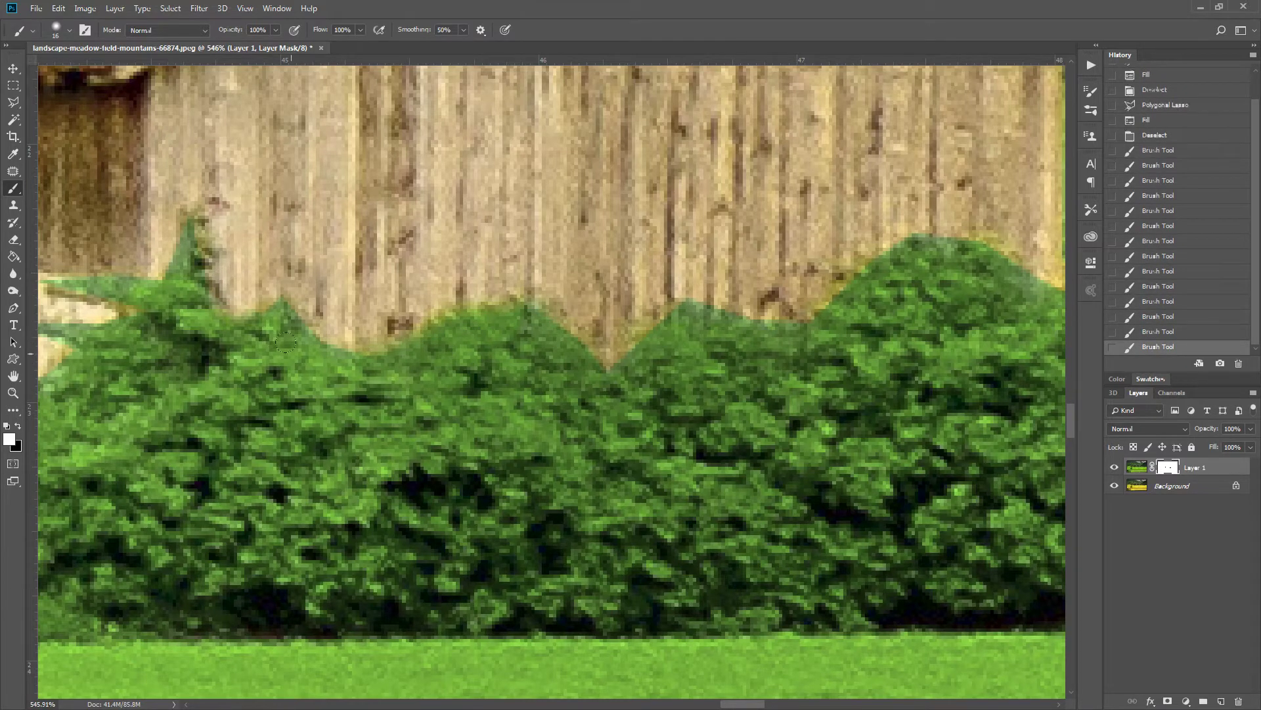
pyautogui.click(286, 342)
pyautogui.click(299, 337)
pyautogui.press('x')
pyautogui.click(309, 331)
pyautogui.click(323, 334)
pyautogui.click(349, 329)
pyautogui.click(620, 358)
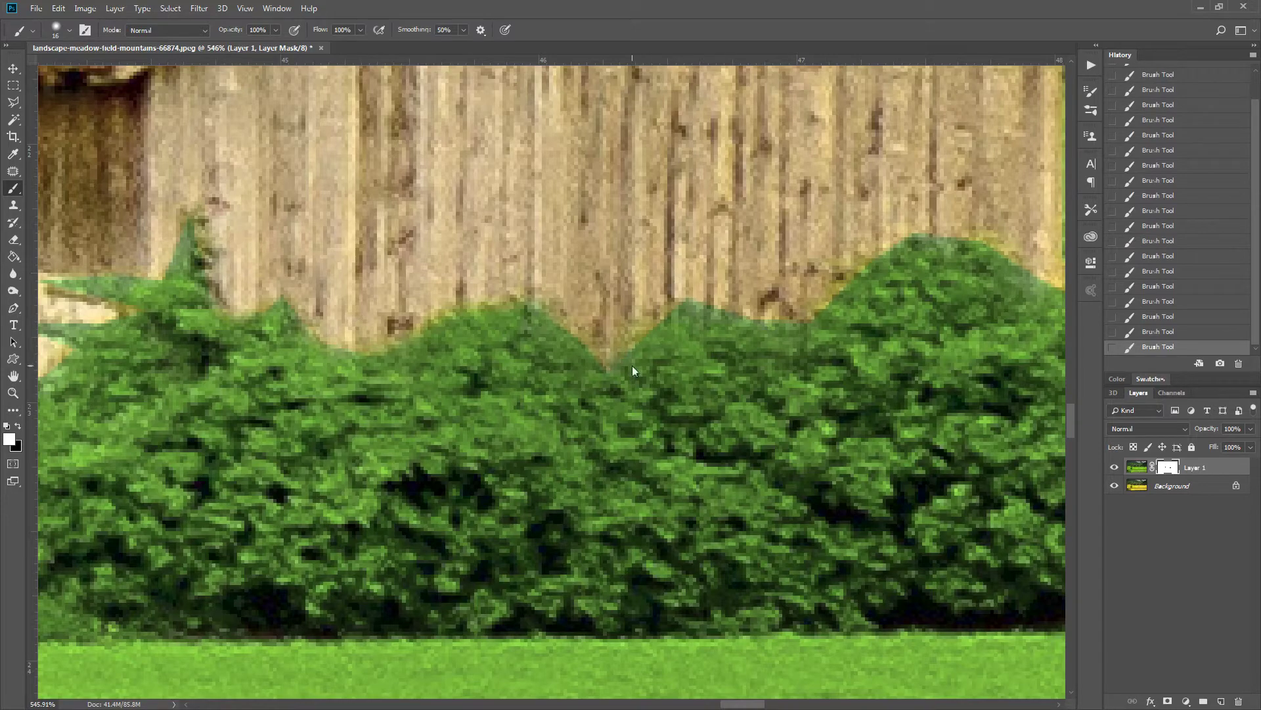
pyautogui.click(642, 333)
# - Smooth the mask around the pointed notch between the bushes on the front barn's wall, alternating white and black paint
pyautogui.press('x')
pyautogui.click(581, 348)
pyautogui.press('x')
pyautogui.moveTo(569, 335); pyautogui.dragTo(589, 351)
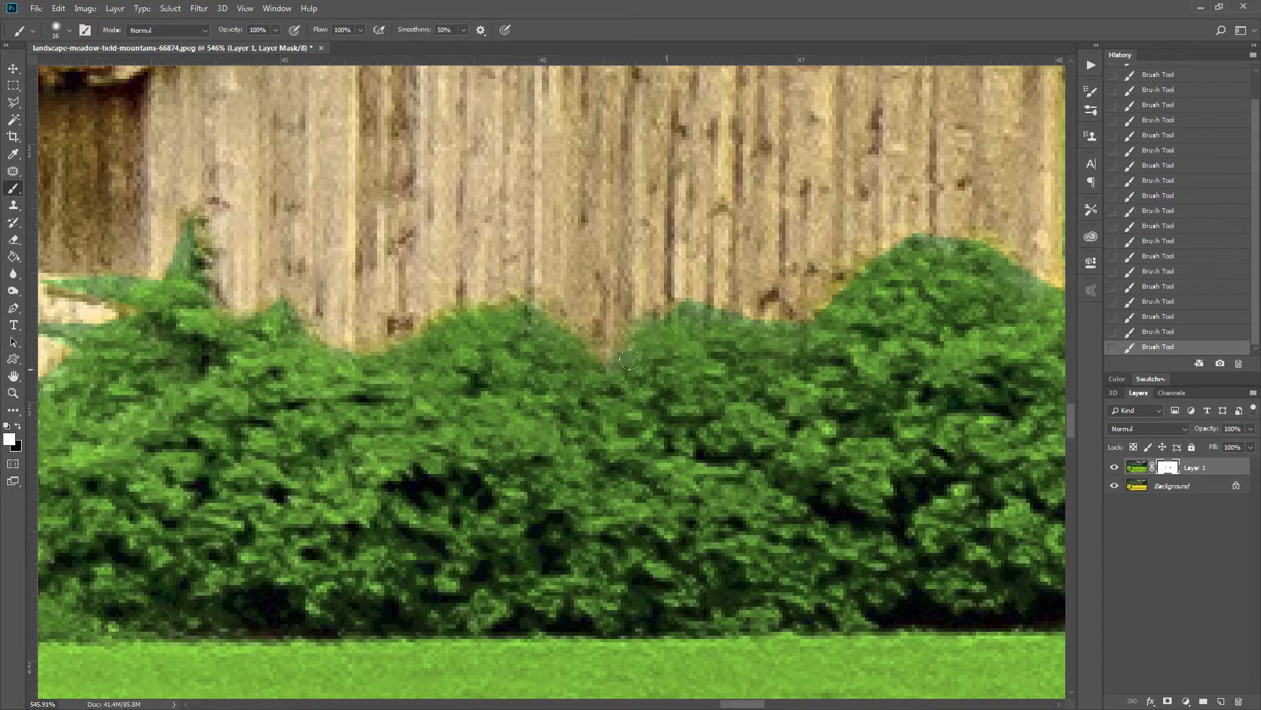
pyautogui.moveTo(762, 341); pyautogui.dragTo(477, 395)
pyautogui.moveTo(568, 329); pyautogui.dragTo(537, 356)
pyautogui.press('x')
pyautogui.moveTo(639, 294)
pyautogui.mouseDown()
pyautogui.moveTo(733, 313)
pyautogui.moveTo(766, 353)
pyautogui.mouseUp()
pyautogui.press('x')
pyautogui.press('x')
# - Clean up the mask around the protruding leaves and bush edge beside the graffiti wall, alternating black and white paint
pyautogui.moveTo(231, 403); pyautogui.dragTo(642, 360)
pyautogui.moveTo(276, 394); pyautogui.dragTo(642, 356)
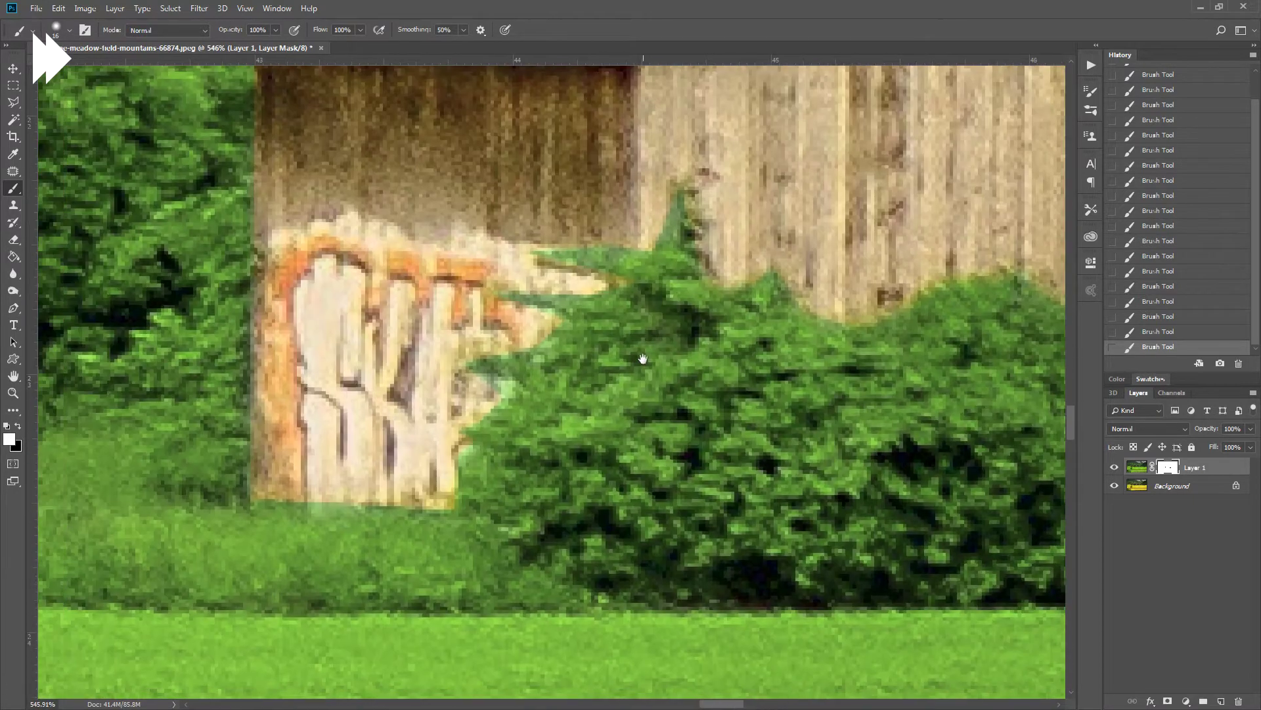
pyautogui.press('x')
pyautogui.moveTo(703, 294)
pyautogui.mouseDown()
pyautogui.moveTo(740, 297)
pyautogui.moveTo(698, 292)
pyautogui.mouseUp()
pyautogui.press('x')
pyautogui.press('x')
pyautogui.moveTo(689, 233)
pyautogui.mouseDown()
pyautogui.moveTo(678, 196)
pyautogui.moveTo(645, 244)
pyautogui.moveTo(540, 264)
pyautogui.moveTo(584, 290)
pyautogui.moveTo(614, 285)
pyautogui.mouseUp()
pyautogui.press('x')
pyautogui.press('x')
pyautogui.press('x')
pyautogui.moveTo(605, 309)
pyautogui.mouseDown()
pyautogui.moveTo(509, 307)
pyautogui.moveTo(545, 334)
pyautogui.mouseUp()
# - Touch up the mask with black and white along the bushes in front of the rear barn
pyautogui.press('x')
pyautogui.press('x')
pyautogui.click(557, 329)
pyautogui.press('x')
pyautogui.moveTo(484, 361)
pyautogui.mouseDown()
pyautogui.moveTo(475, 317)
pyautogui.moveTo(467, 387)
pyautogui.moveTo(447, 384)
pyautogui.moveTo(487, 378)
pyautogui.moveTo(509, 394)
pyautogui.mouseUp()
pyautogui.press('x')
pyautogui.moveTo(516, 401)
pyautogui.mouseDown()
pyautogui.moveTo(464, 426)
pyautogui.moveTo(406, 425)
pyautogui.moveTo(434, 464)
pyautogui.moveTo(473, 484)
pyautogui.moveTo(379, 515)
pyautogui.moveTo(320, 465)
pyautogui.moveTo(354, 471)
pyautogui.moveTo(253, 474)
pyautogui.mouseUp()
pyautogui.press('x')
pyautogui.press('x')
pyautogui.press('x')
pyautogui.press('x')
pyautogui.moveTo(304, 121)
pyautogui.mouseDown()
pyautogui.moveTo(633, 389)
pyautogui.moveTo(521, 391)
pyautogui.moveTo(430, 360)
pyautogui.mouseUp()
pyautogui.press('x')
pyautogui.press('x')
pyautogui.click(407, 368)
pyautogui.press('x')
pyautogui.moveTo(361, 391); pyautogui.dragTo(332, 398)
pyautogui.scroll(-3, 332, 365)
pyautogui.hscroll(-6, 331, 366)
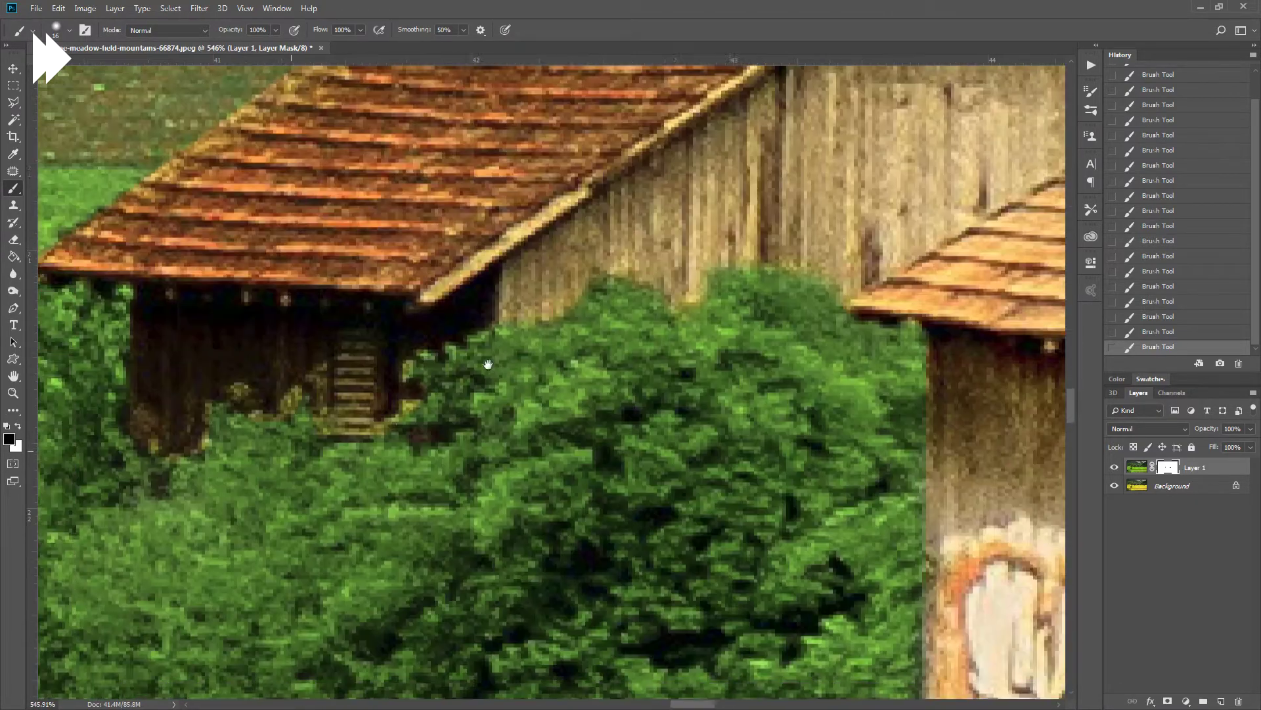
pyautogui.press('x')
pyautogui.hscroll(-9, 239, 442)
pyautogui.scroll(-2, 239, 442)
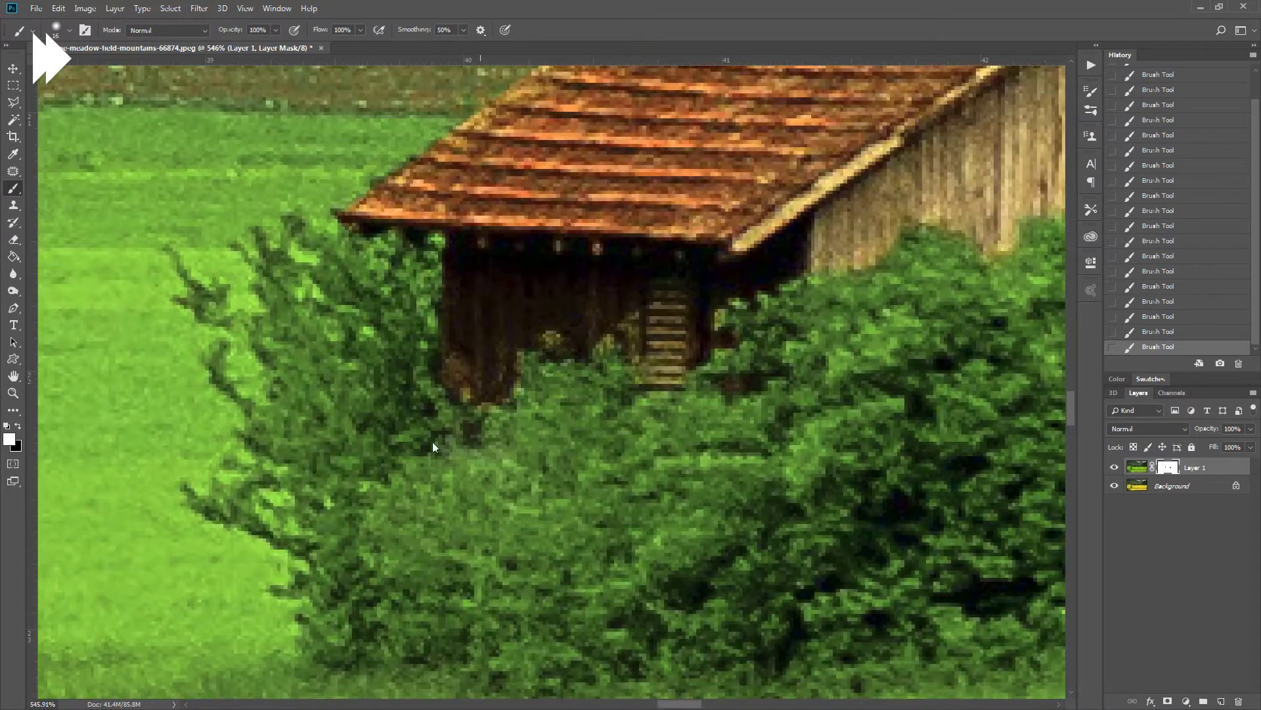
pyautogui.press('x')
pyautogui.scroll(-18, 644, 430)
pyautogui.scroll(2, 644, 430)
# - Select the brown ploughed fields with Color Range, sampling the field's brown and setting Fuzziness to 49
pyautogui.moveTo(927, 472); pyautogui.dragTo(624, 398)
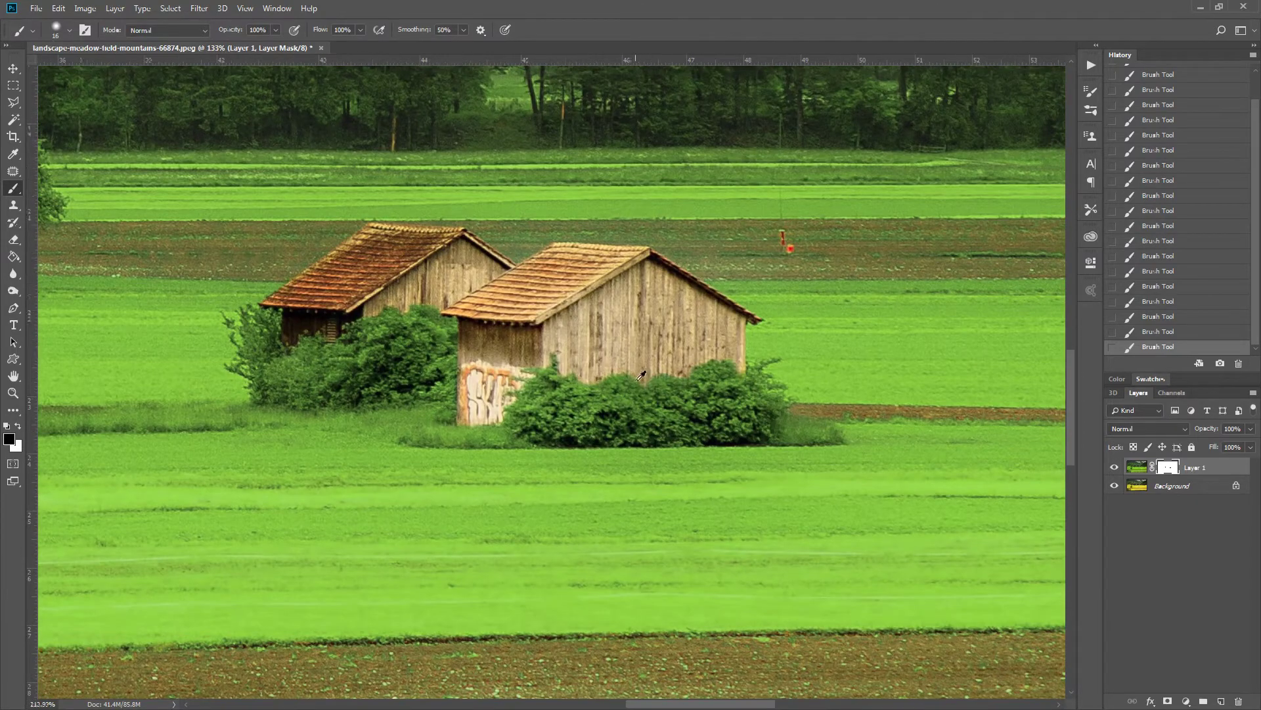
pyautogui.scroll(13, 629, 385)
pyautogui.moveTo(680, 405); pyautogui.dragTo(809, 517)
pyautogui.scroll(-10, 809, 517)
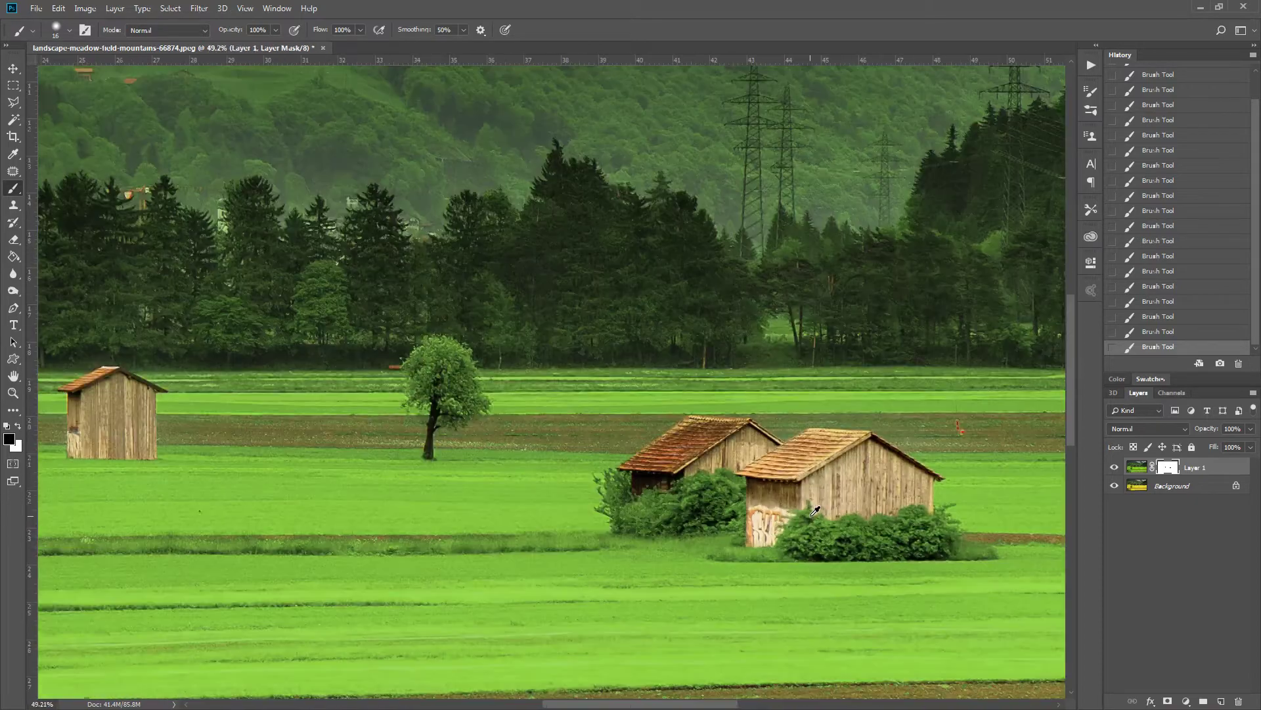
pyautogui.scroll(-4, 611, 365)
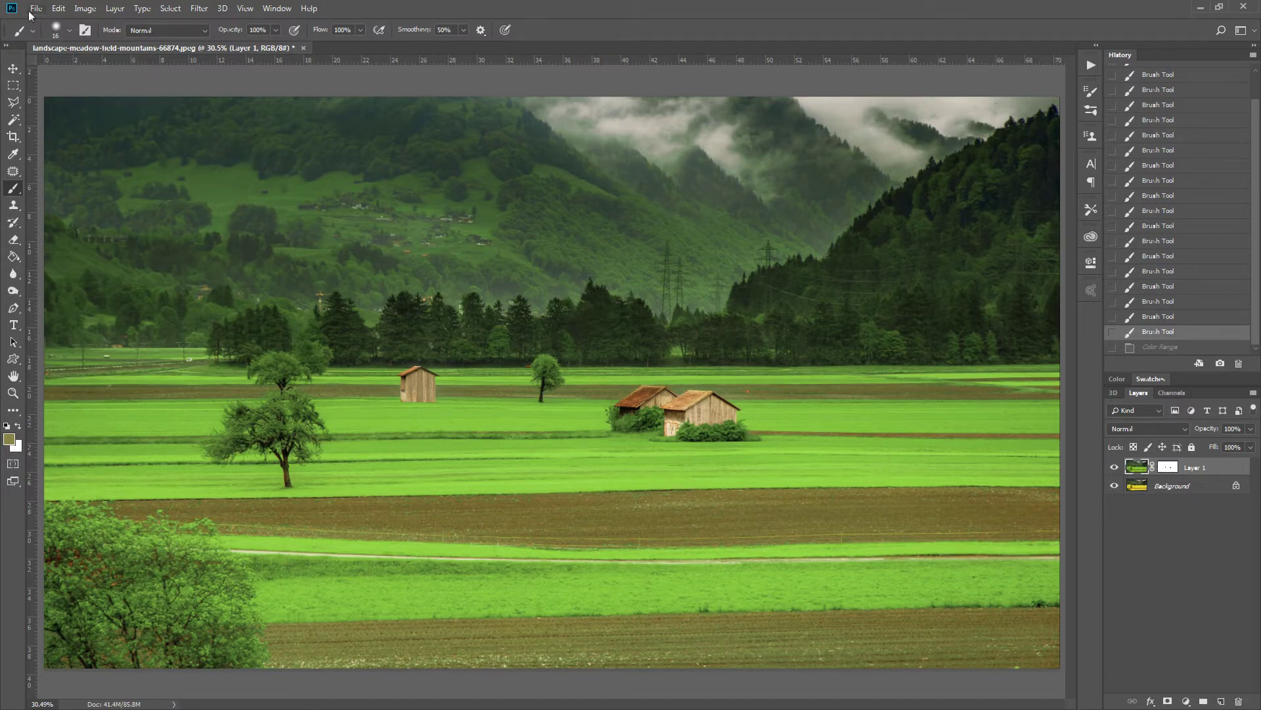
pyautogui.click(171, 9)
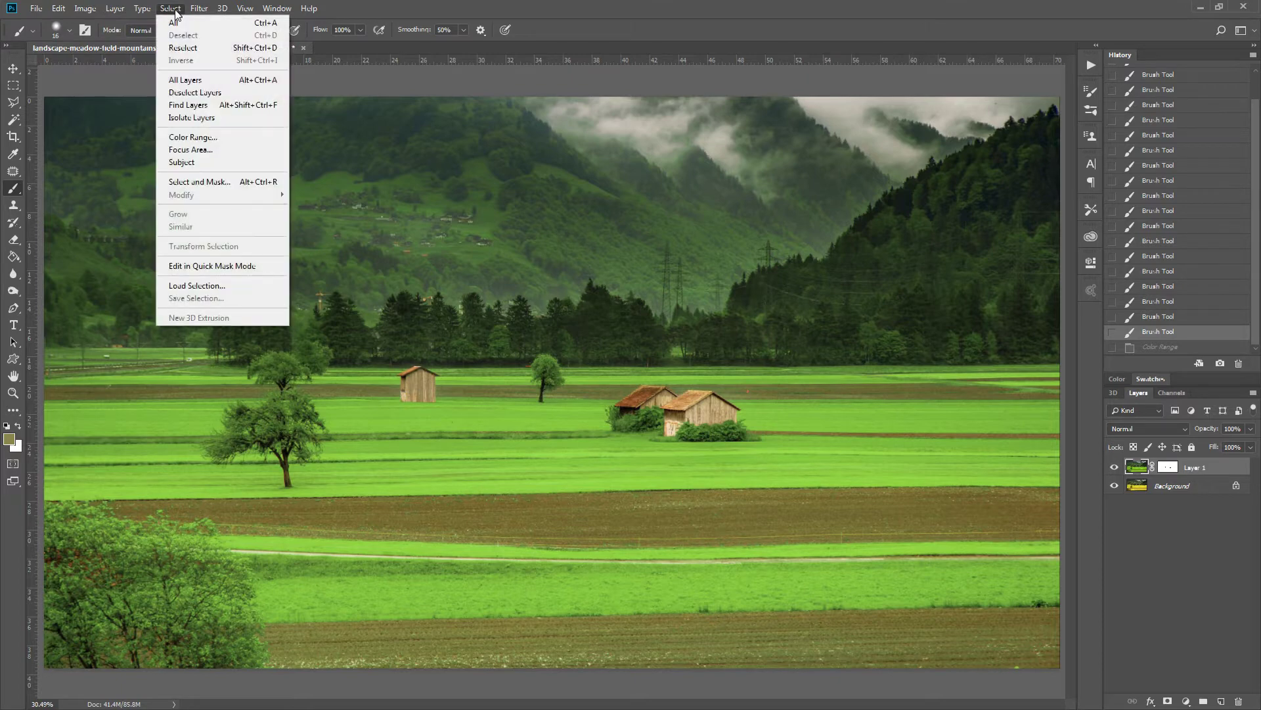
pyautogui.click(197, 137)
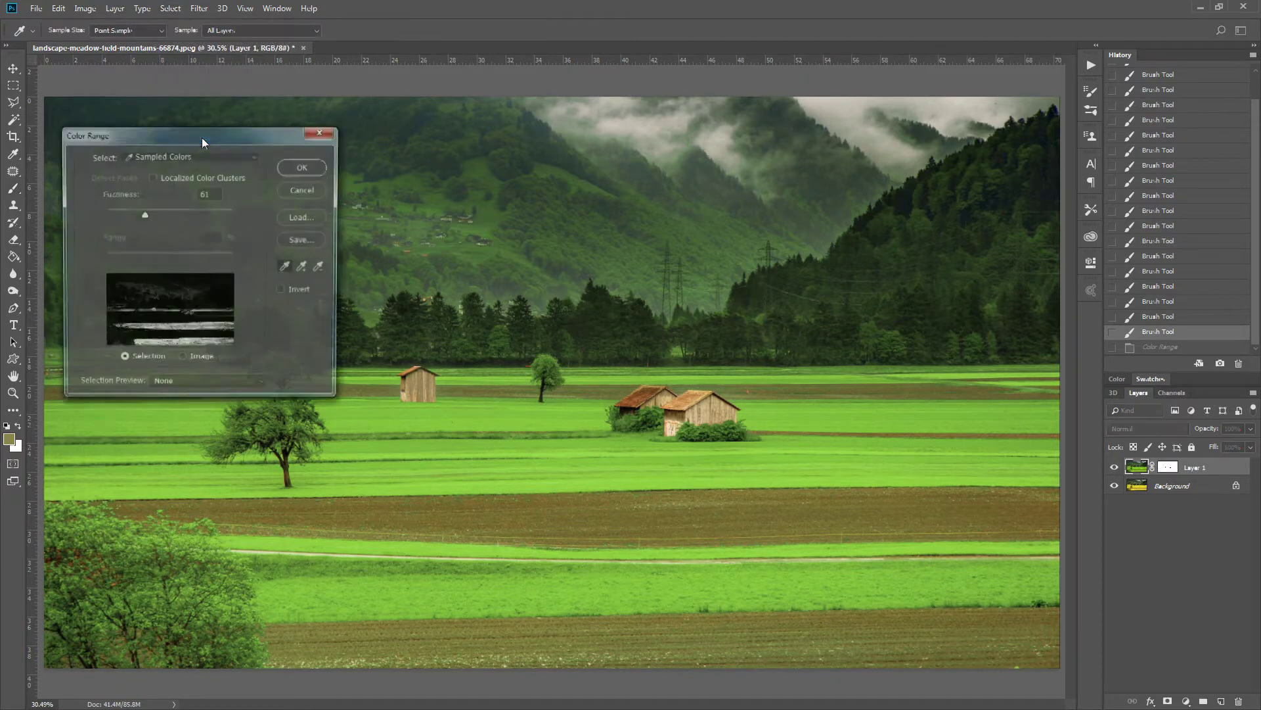
pyautogui.click(774, 515)
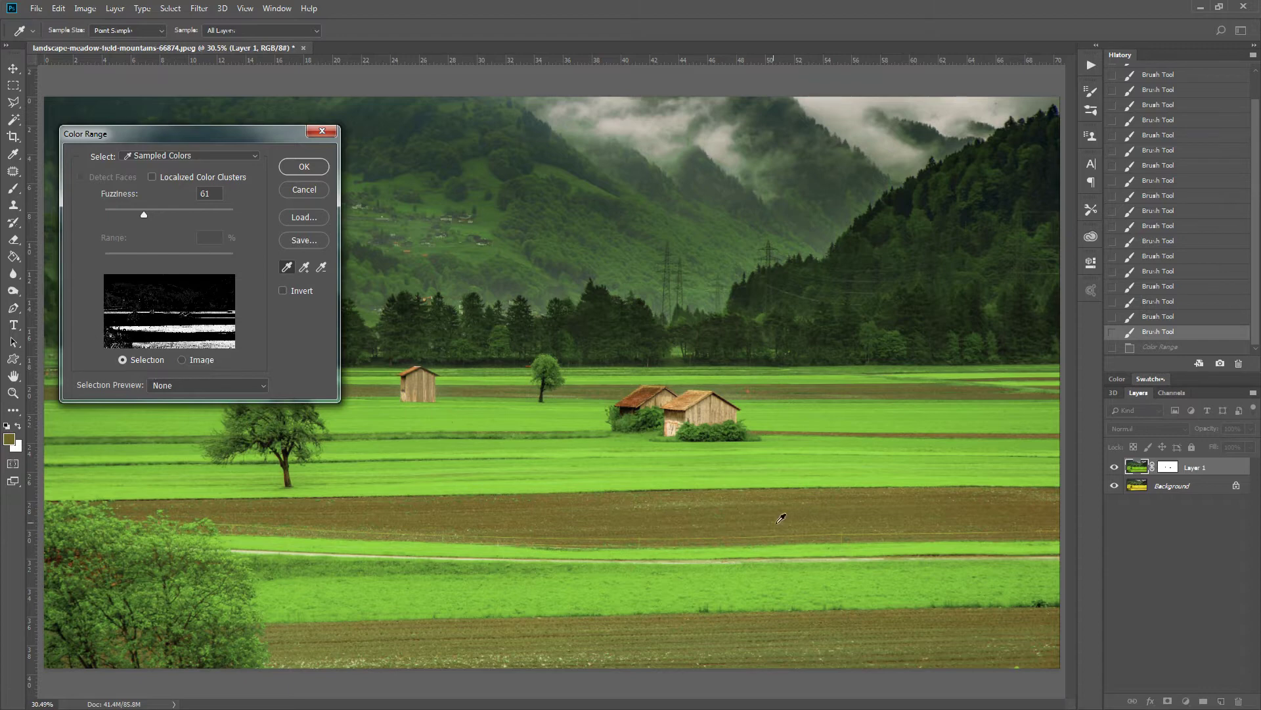
pyautogui.moveTo(142, 211)
pyautogui.mouseDown()
pyautogui.moveTo(128, 211)
pyautogui.moveTo(136, 218)
pyautogui.mouseUp()
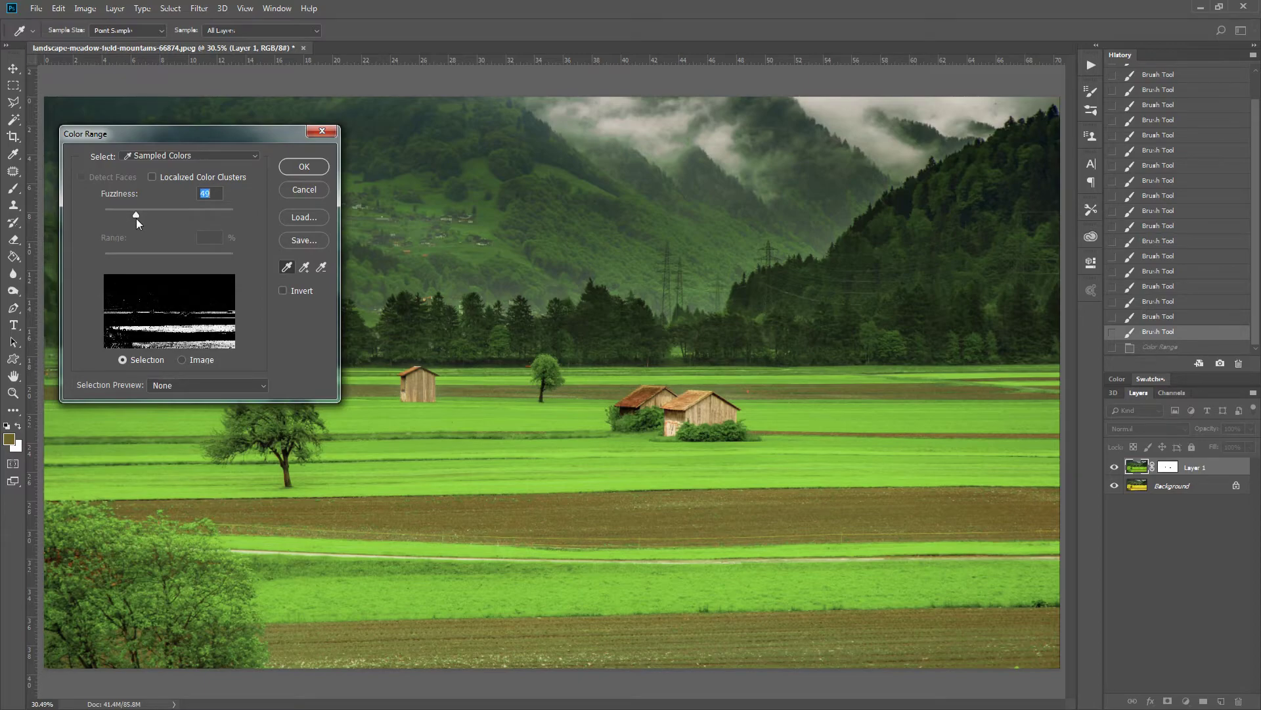
pyautogui.click(304, 166)
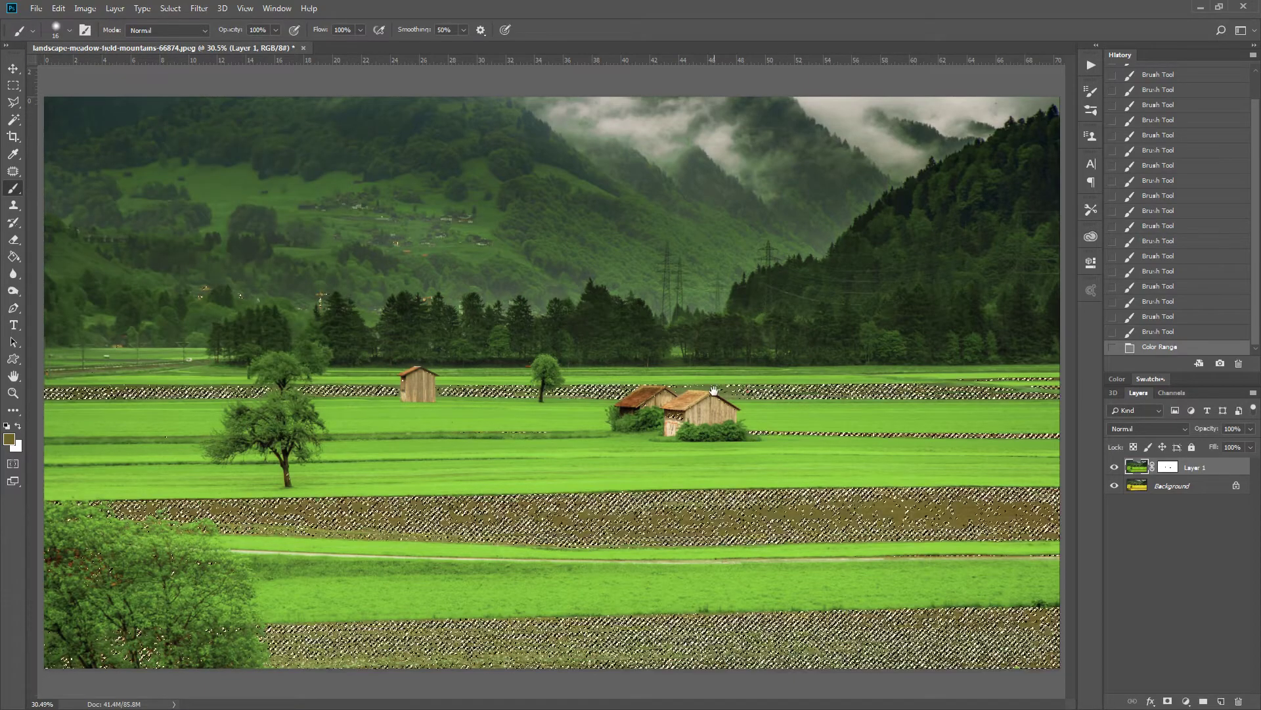
# - Enlarge the brush to 985 px, fill the selected brown fields with black on Layer 1's mask, and deselect them
pyautogui.scroll(-2, 720, 470)
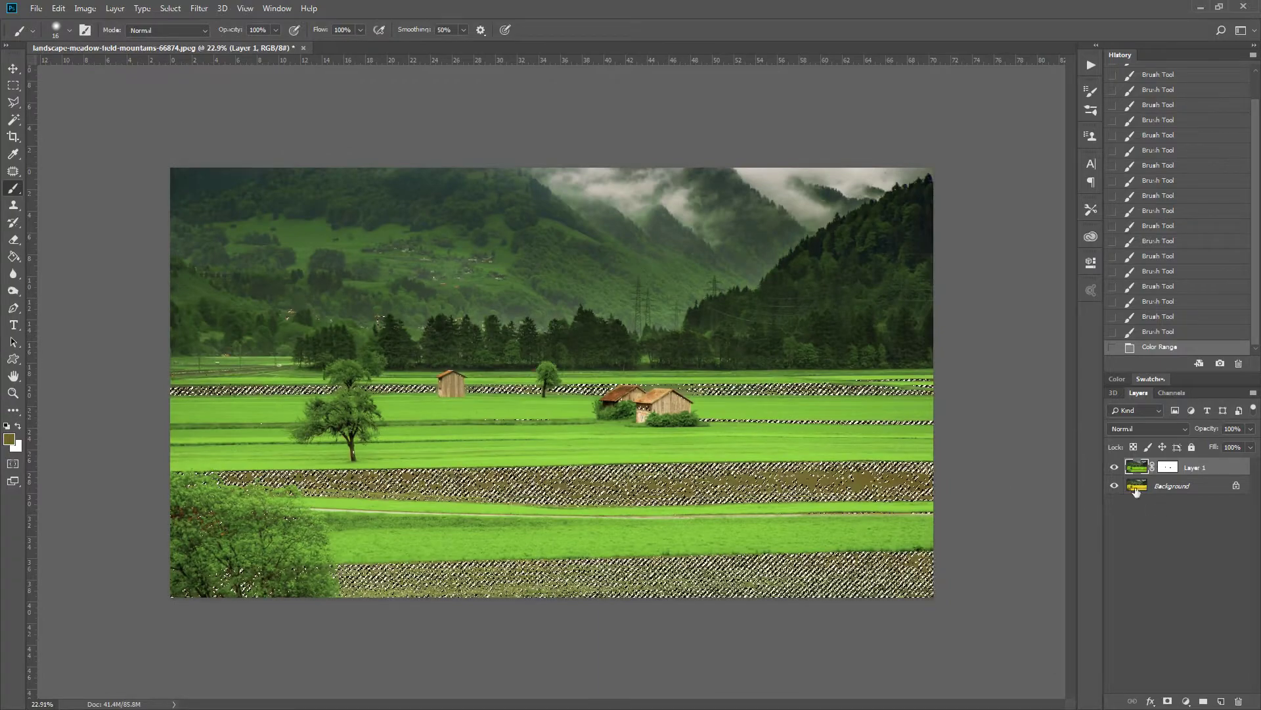
pyautogui.click(1169, 467)
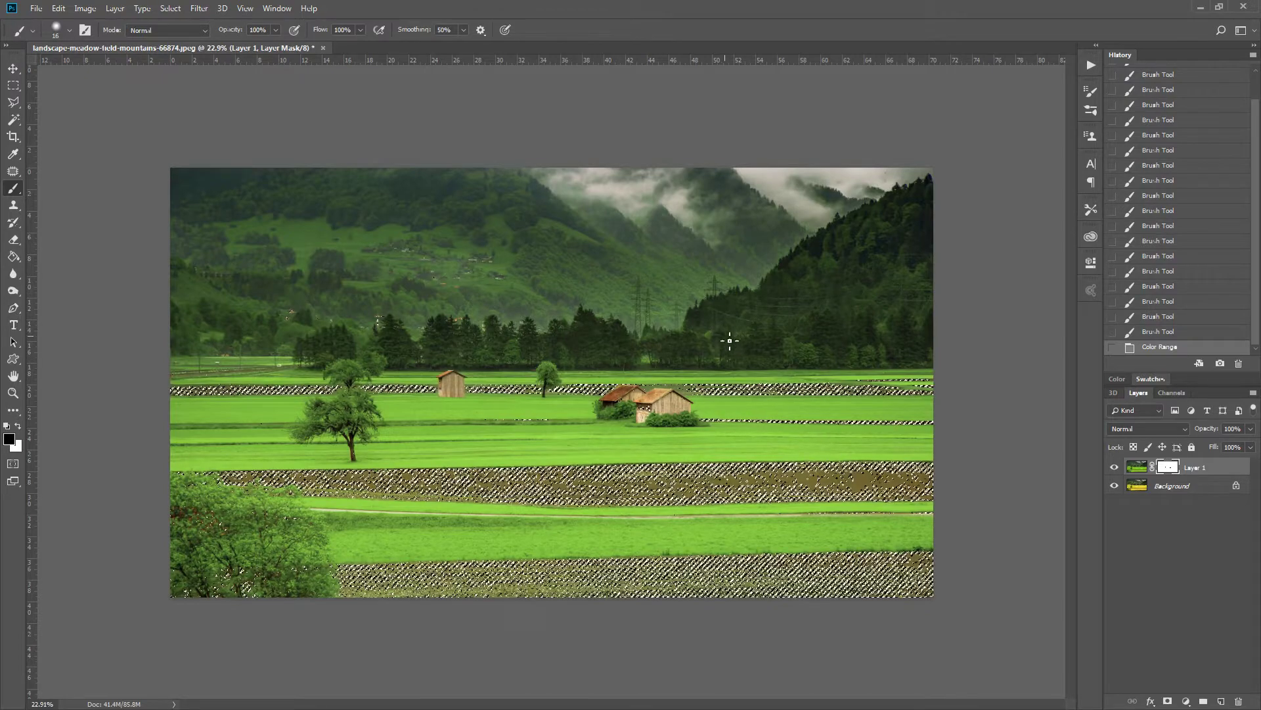
pyautogui.moveTo(685, 348); pyautogui.dragTo(756, 360)
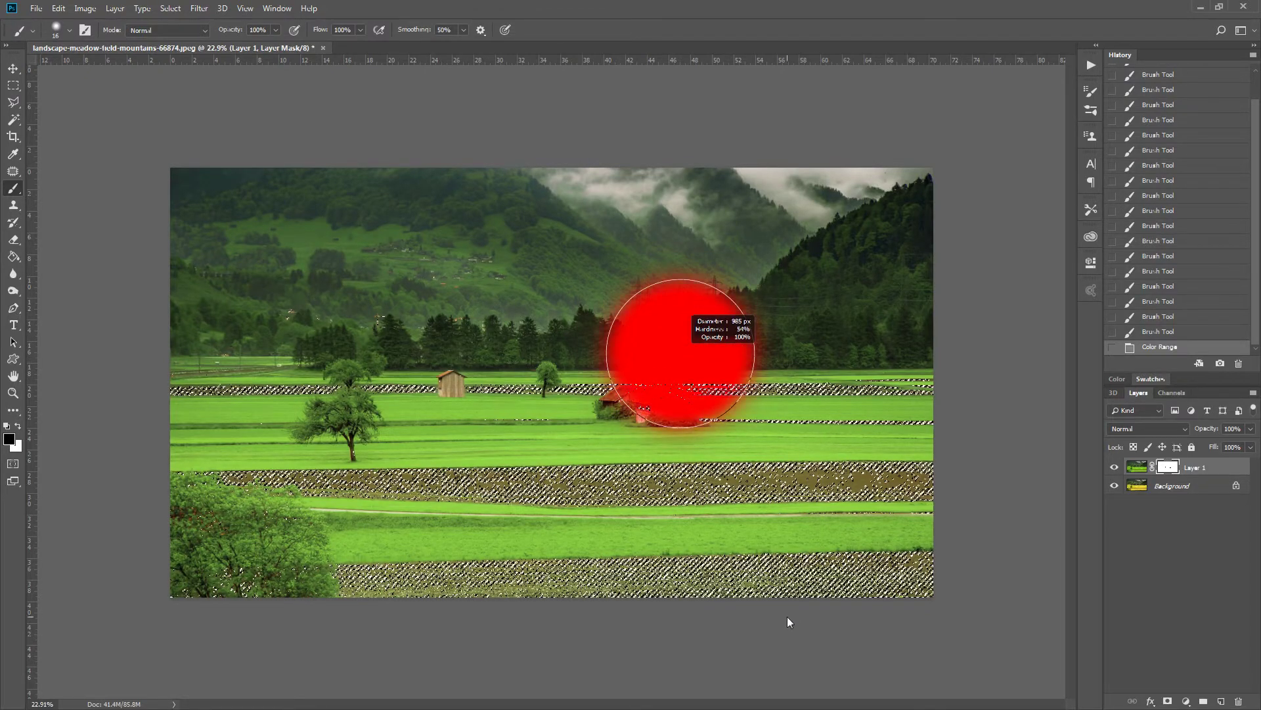
pyautogui.moveTo(789, 621); pyautogui.dragTo(789, 622)
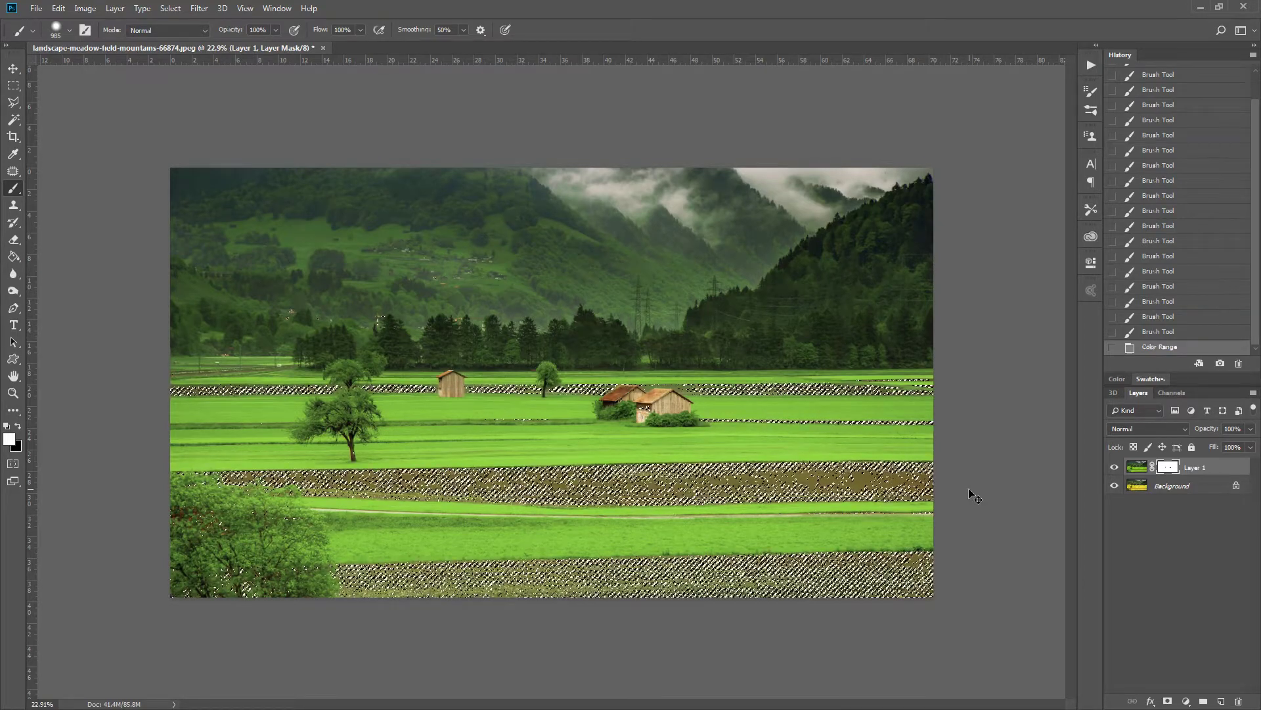
pyautogui.hotkey('ctrl', 'BackSpace')
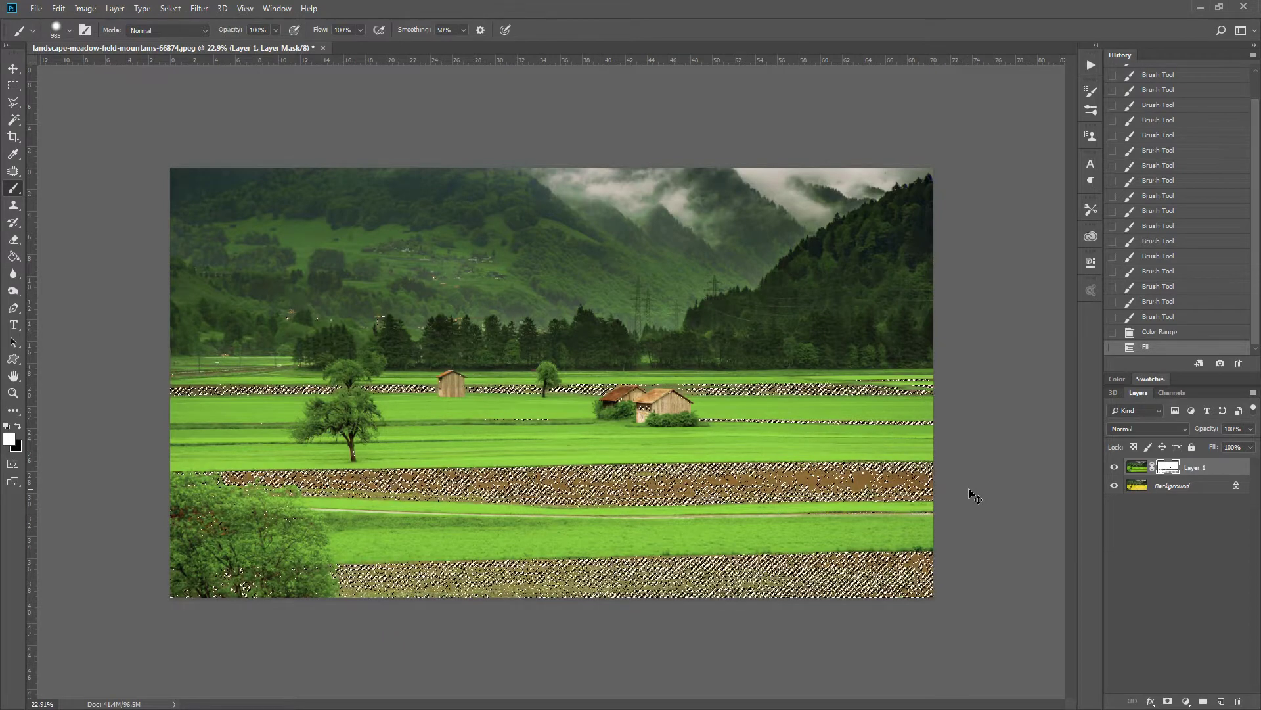
pyautogui.hotkey('ctrl', 'd')
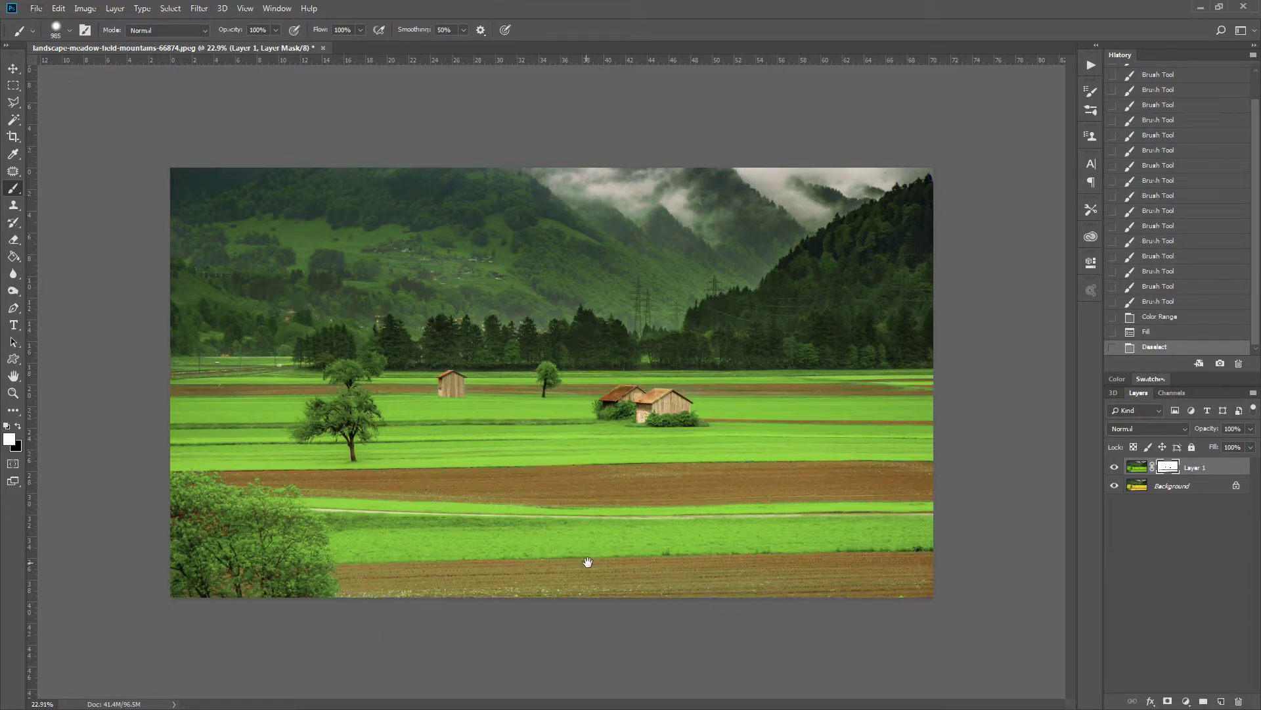
# - Paint white on Layer 1's mask over the middle of the lowest brown field with a 211 px brush
pyautogui.scroll(12, 676, 615)
pyautogui.moveTo(434, 491); pyautogui.dragTo(795, 444)
pyautogui.moveTo(398, 488); pyautogui.dragTo(616, 481)
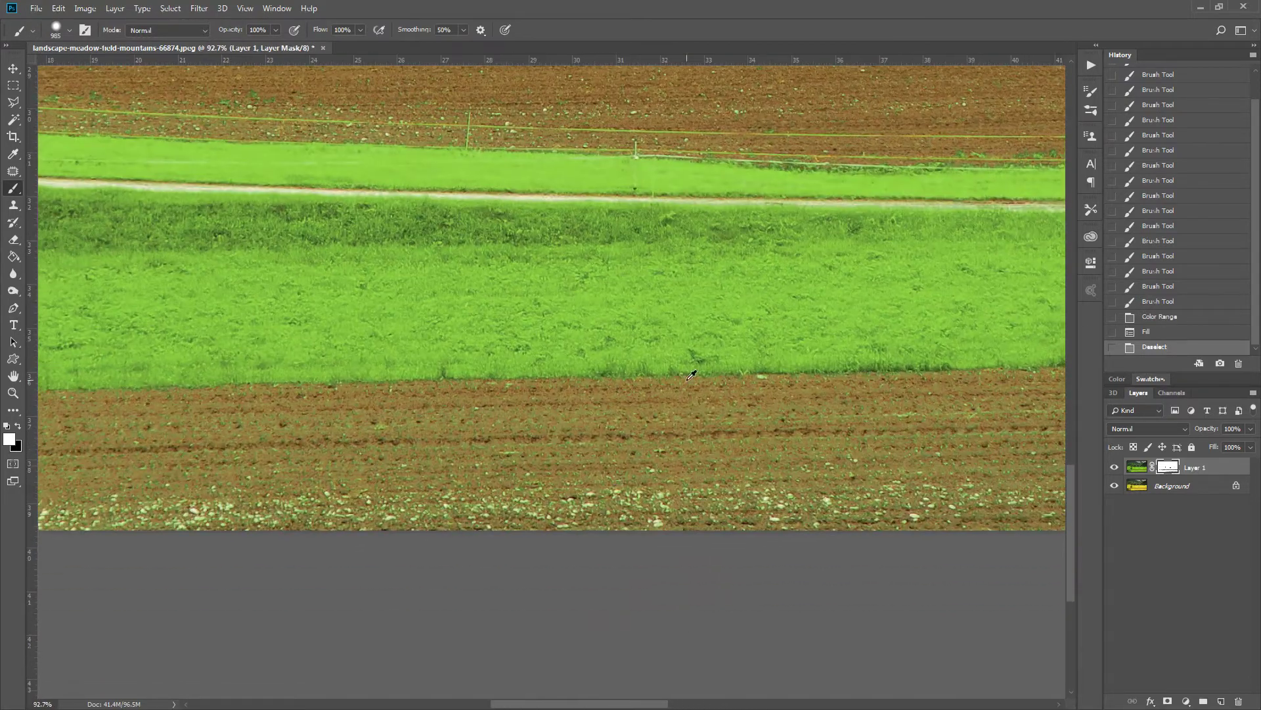
pyautogui.moveTo(687, 367); pyautogui.dragTo(386, 359)
pyautogui.scroll(6, 478, 448)
pyautogui.moveTo(525, 509); pyautogui.dragTo(664, 477)
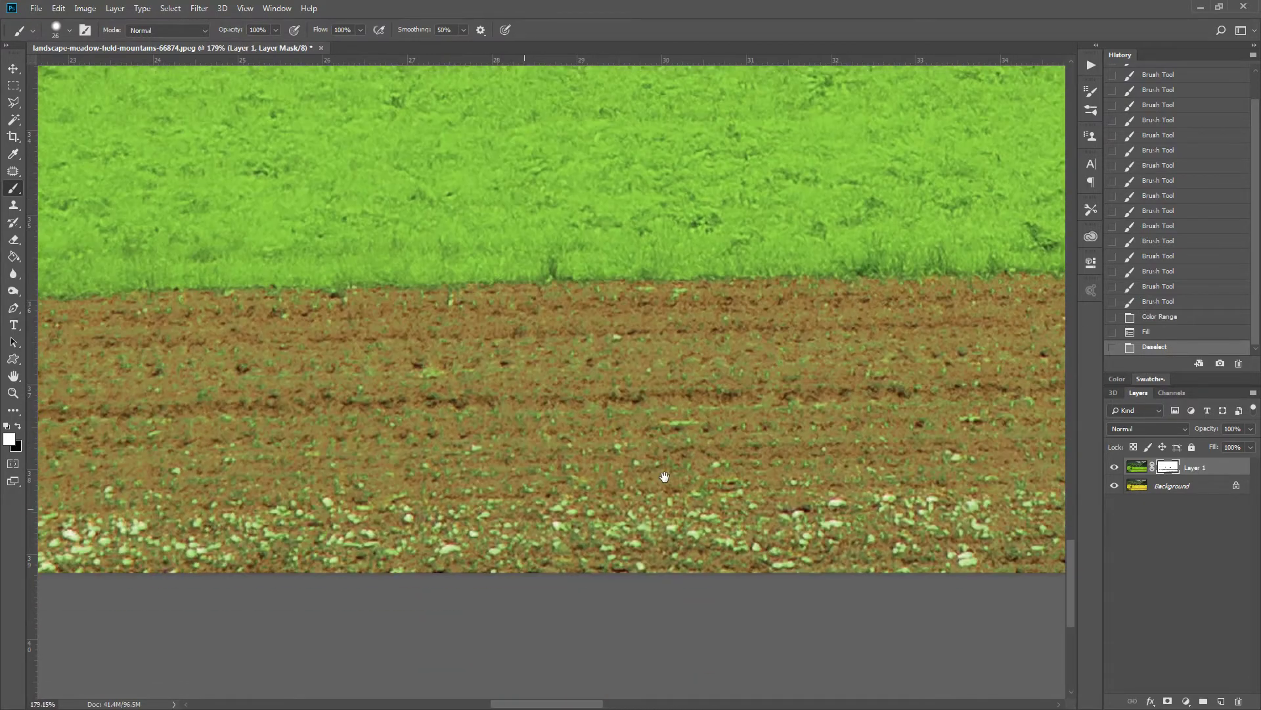
pyautogui.moveTo(516, 437); pyautogui.dragTo(631, 439)
pyautogui.moveTo(611, 427); pyautogui.dragTo(329, 433)
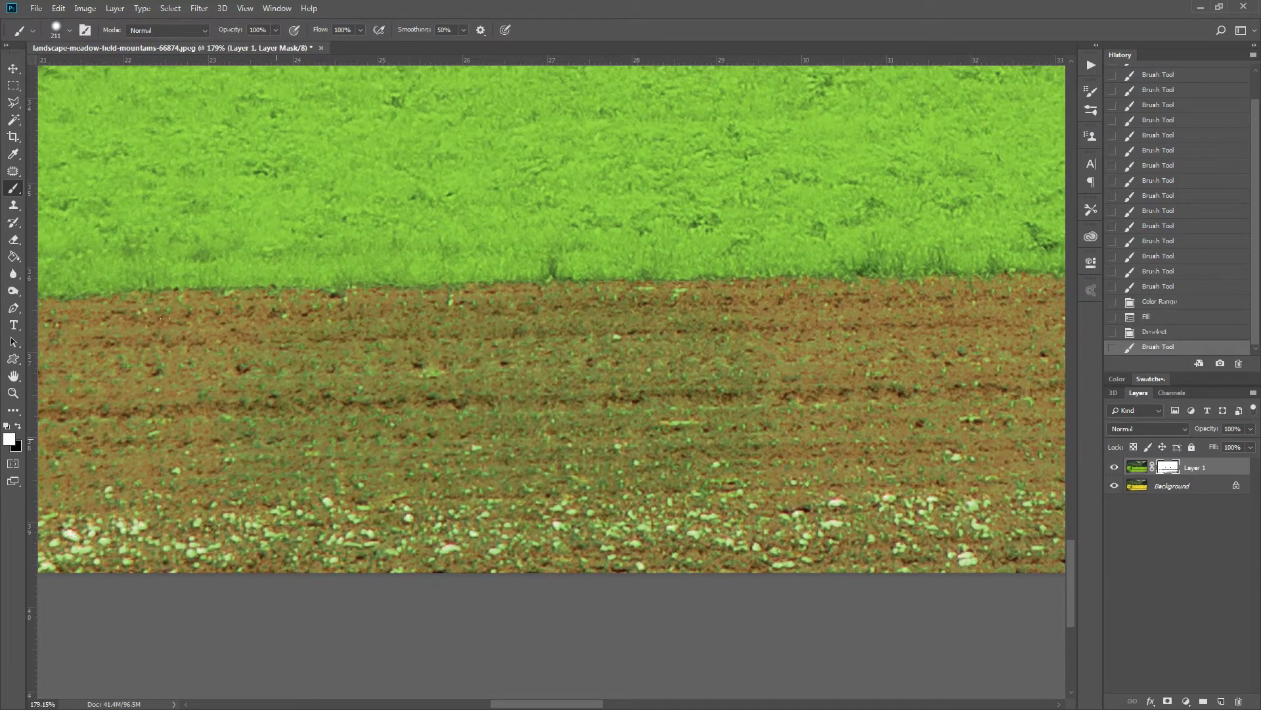
# - Undo the white stroke and paint black on Layer 1's mask over the middle of the lowest brown field
pyautogui.hotkey('ctrl', 'z')
pyautogui.press('x')
pyautogui.moveTo(236, 453); pyautogui.dragTo(966, 453)
pyautogui.moveTo(356, 443); pyautogui.dragTo(98, 448)
pyautogui.moveTo(879, 463); pyautogui.dragTo(128, 454)
pyautogui.moveTo(572, 447); pyautogui.dragTo(543, 449)
pyautogui.moveTo(698, 440); pyautogui.dragTo(1025, 394)
pyautogui.hscroll(10, 723, 394)
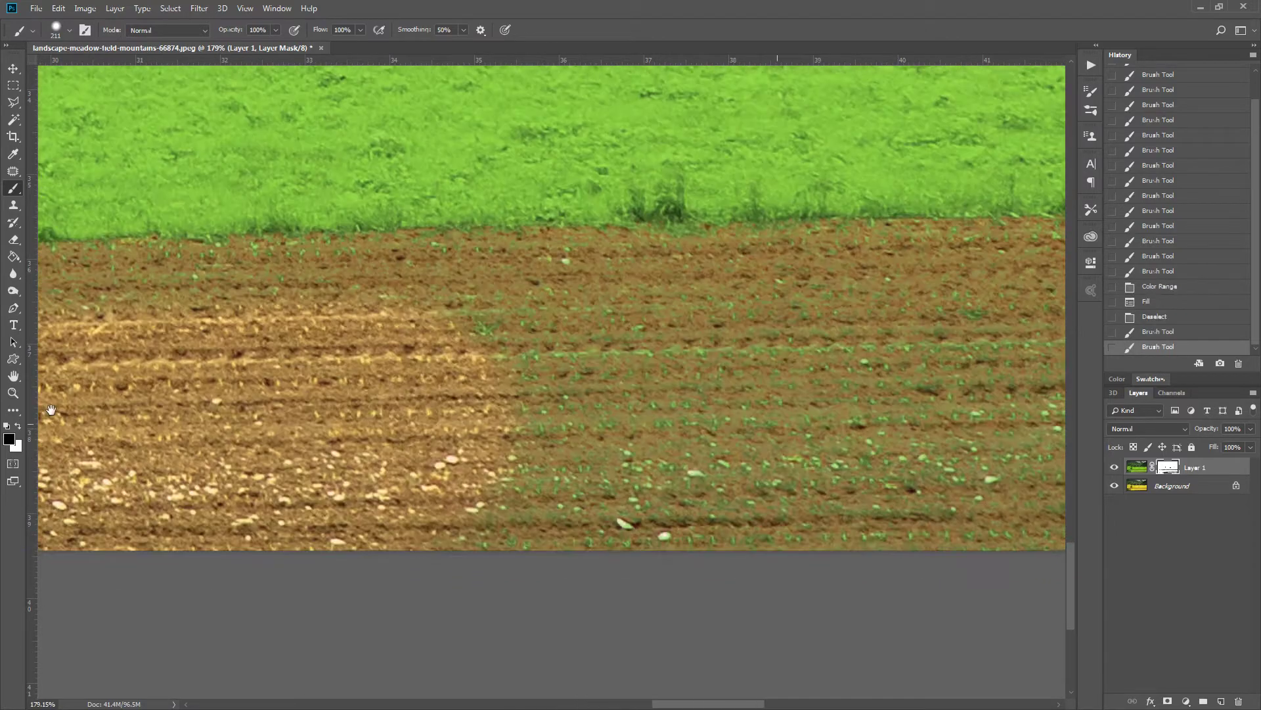
pyautogui.moveTo(460, 322)
pyautogui.mouseDown()
pyautogui.moveTo(519, 362)
pyautogui.moveTo(1000, 430)
pyautogui.mouseUp()
pyautogui.scroll(-6, 1000, 430)
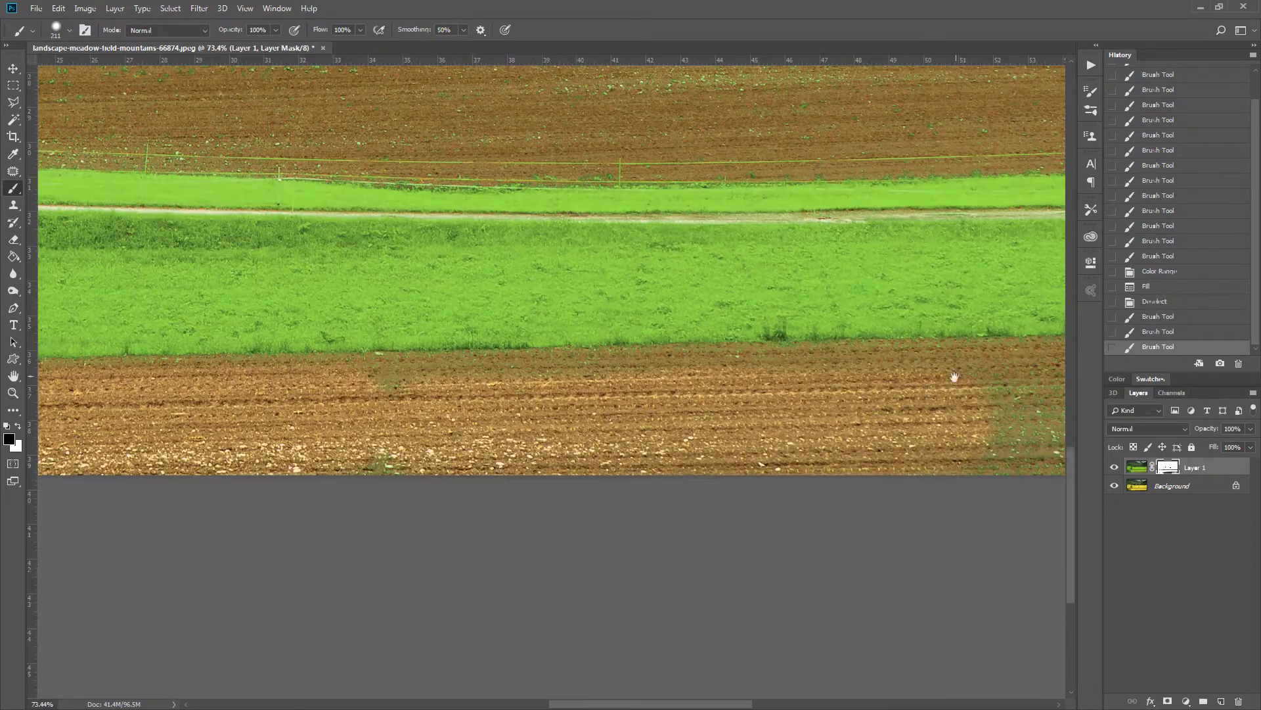
# - Enlarge the brush to 311 px and paint black on the mask across the remaining ends of the lowest brown field
pyautogui.keyDown('alt'); pyautogui.moveTo(414, 406); pyautogui.dragTo(458, 406); pyautogui.keyUp('alt')
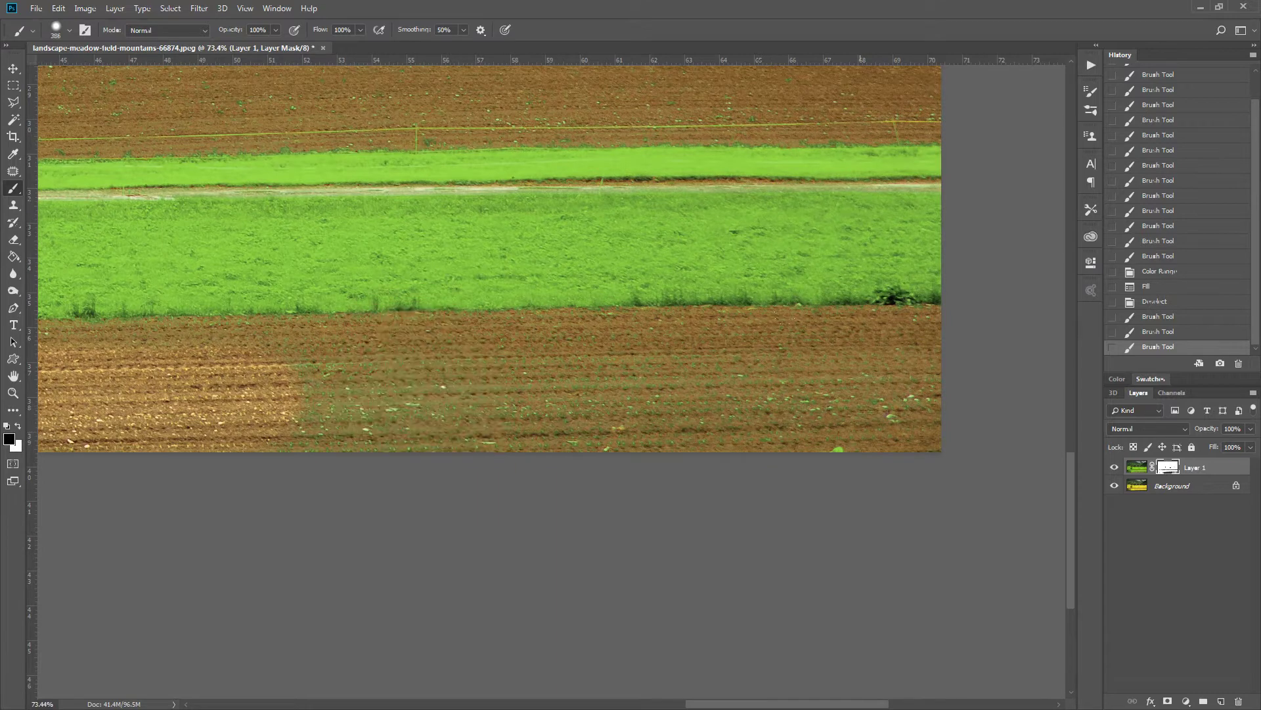
pyautogui.moveTo(912, 402); pyautogui.dragTo(950, 403)
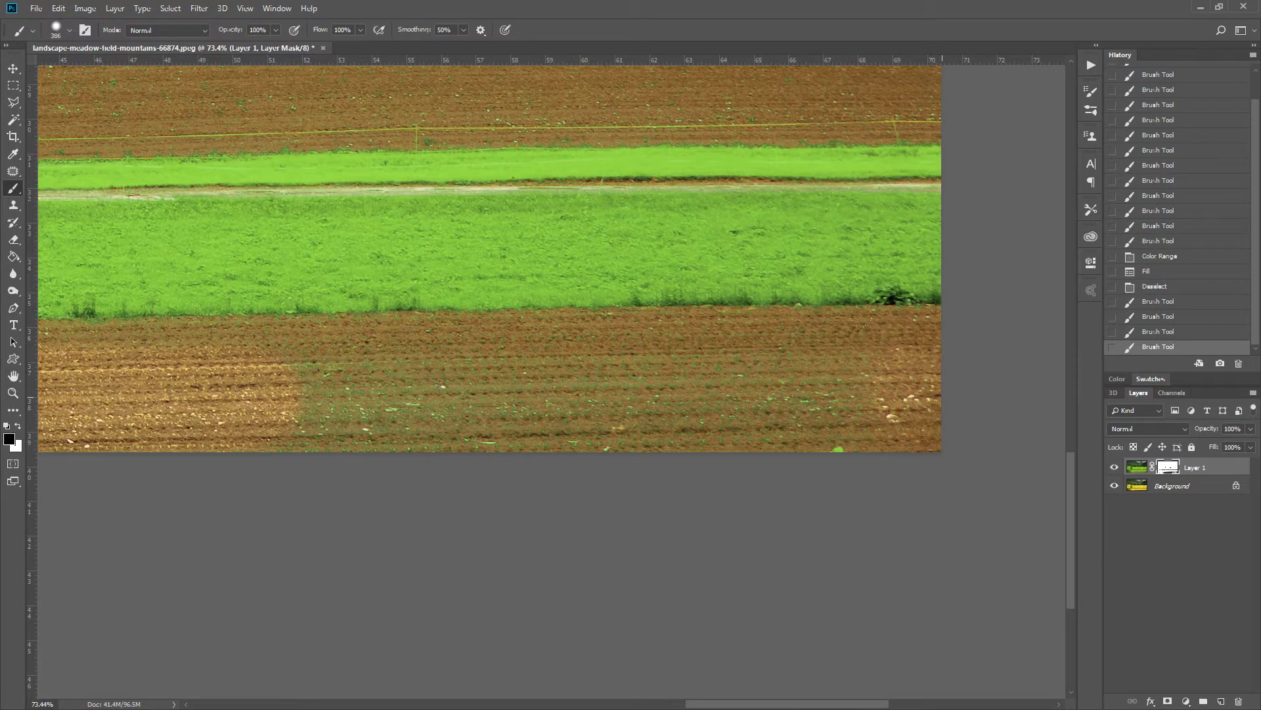
pyautogui.click(942, 397)
pyautogui.scroll(-5, 943, 397)
pyautogui.moveTo(486, 398); pyautogui.dragTo(976, 392)
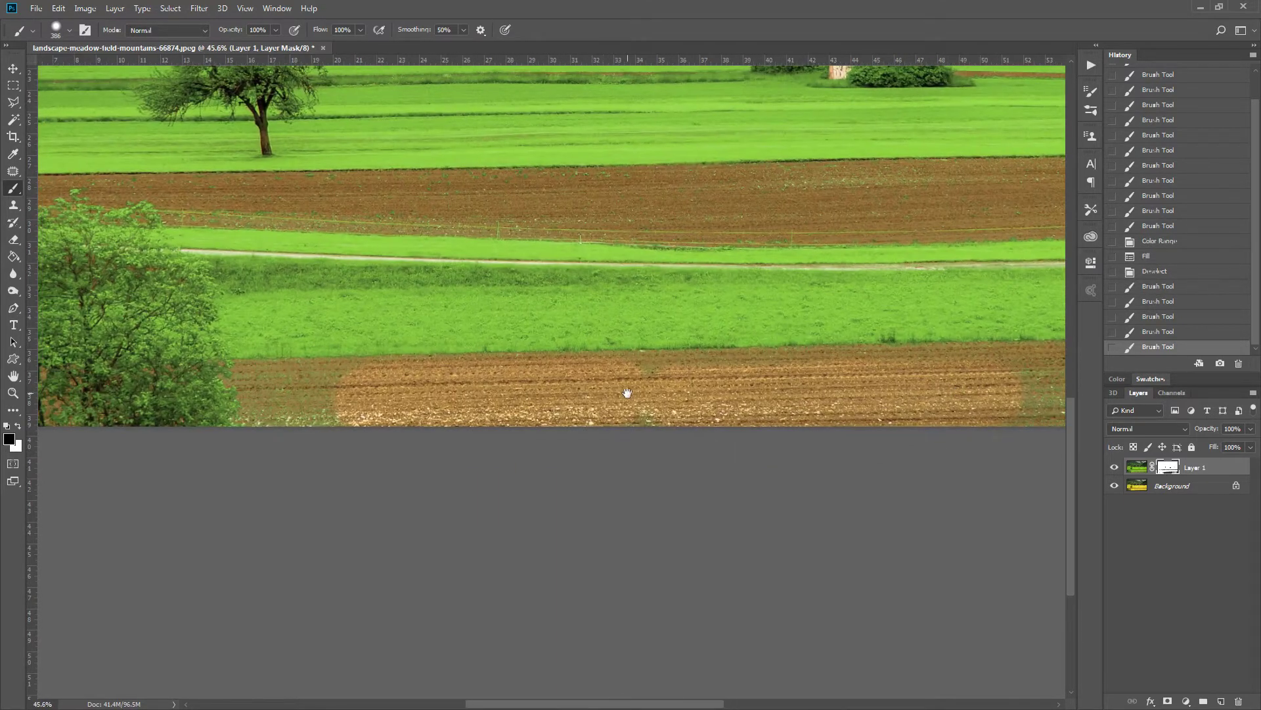
pyautogui.moveTo(261, 390); pyautogui.dragTo(253, 390)
pyautogui.moveTo(1038, 395); pyautogui.dragTo(270, 413)
pyautogui.hscroll(5, 264, 413)
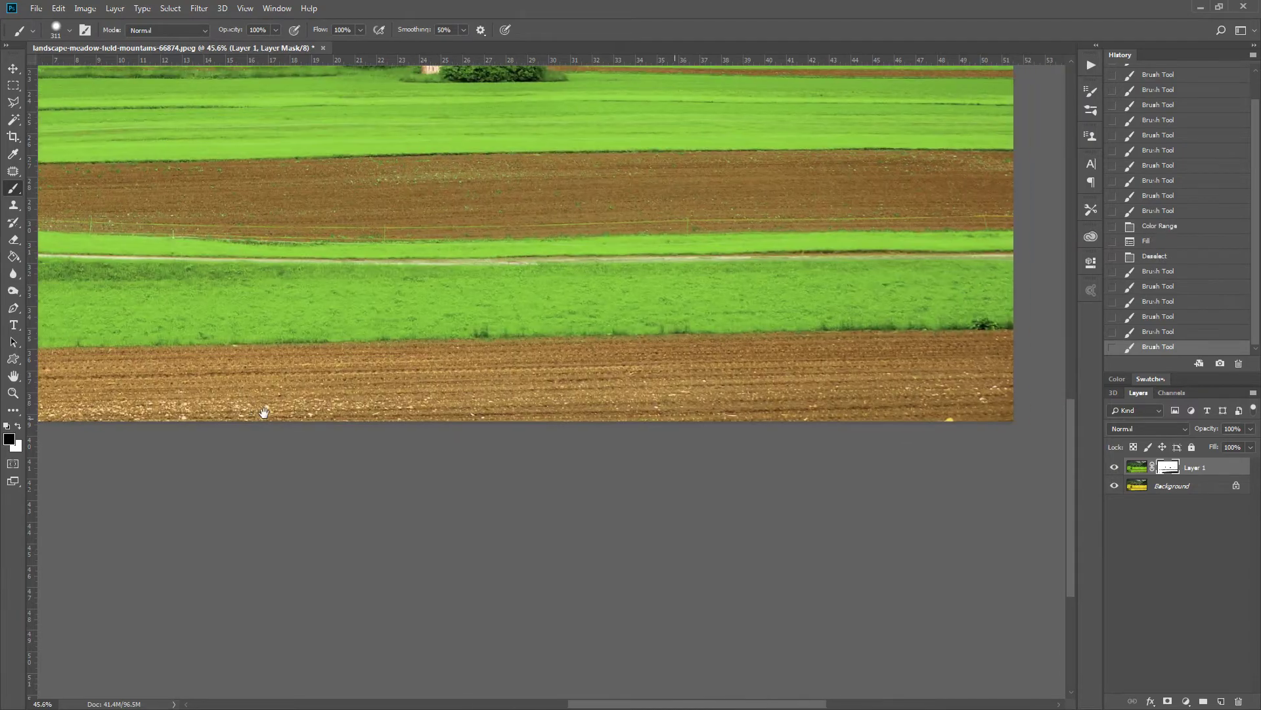
pyautogui.hscroll(-4, 794, 355)
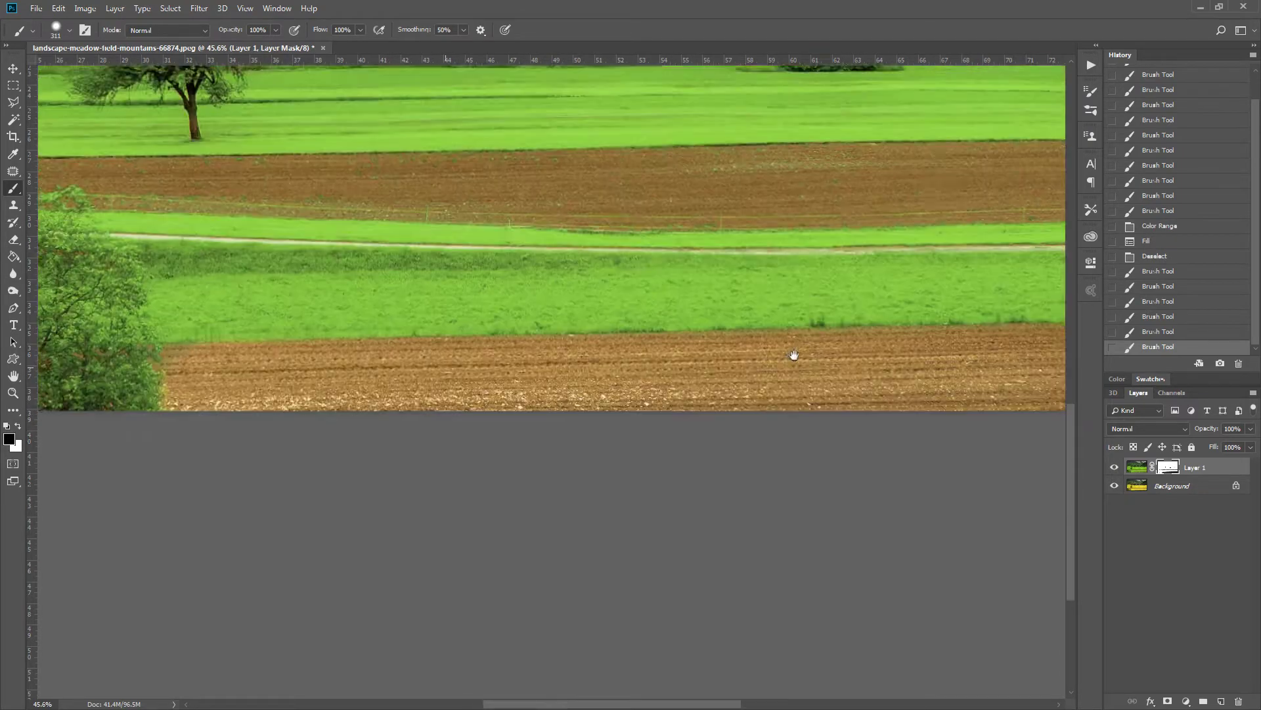
pyautogui.hscroll(5, 383, 323)
pyautogui.scroll(1, 383, 324)
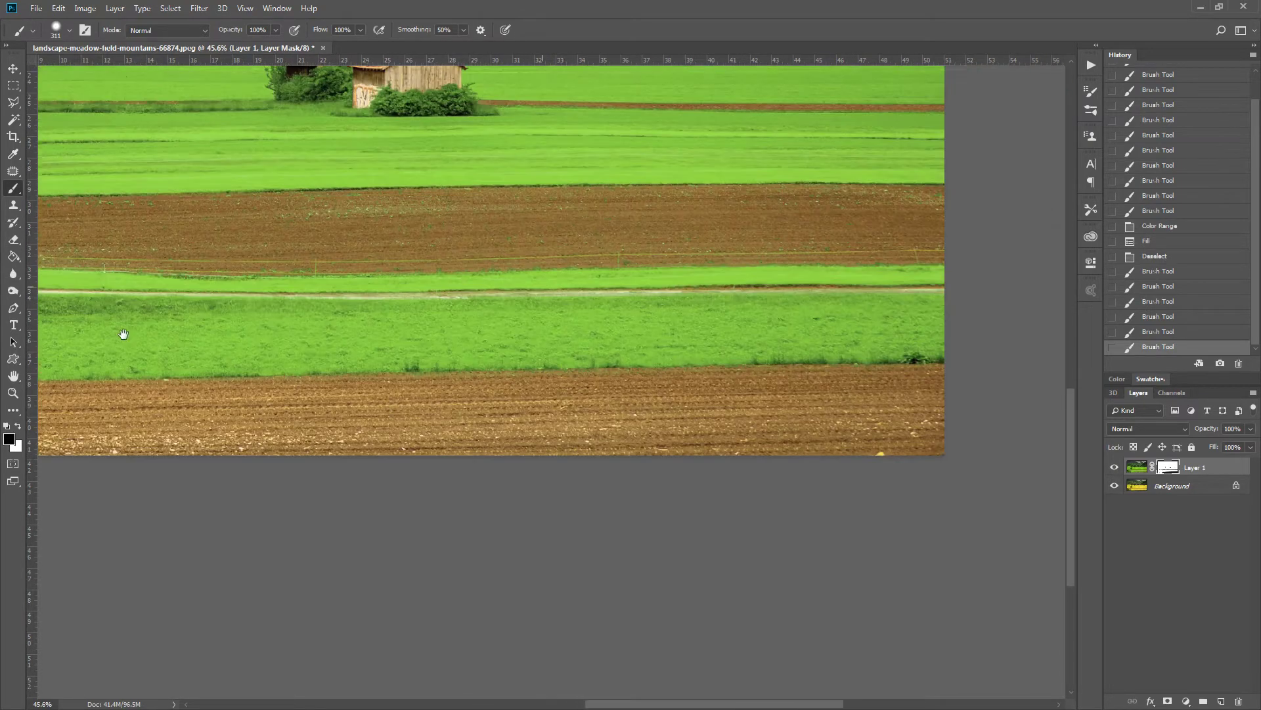
# - Reselect the brown fields and expand the selection by 2 pixels
pyautogui.hotkey('ctrl', '0')
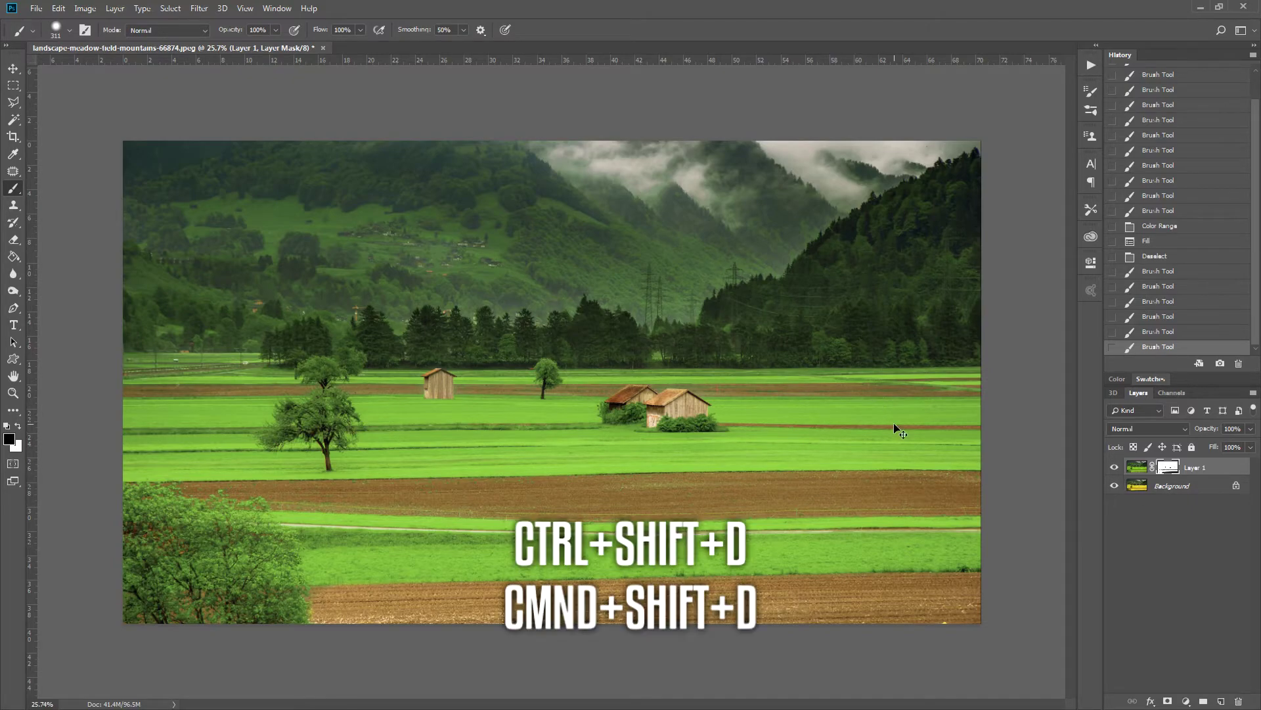
pyautogui.hotkey('ctrl', 'shift', 'd')
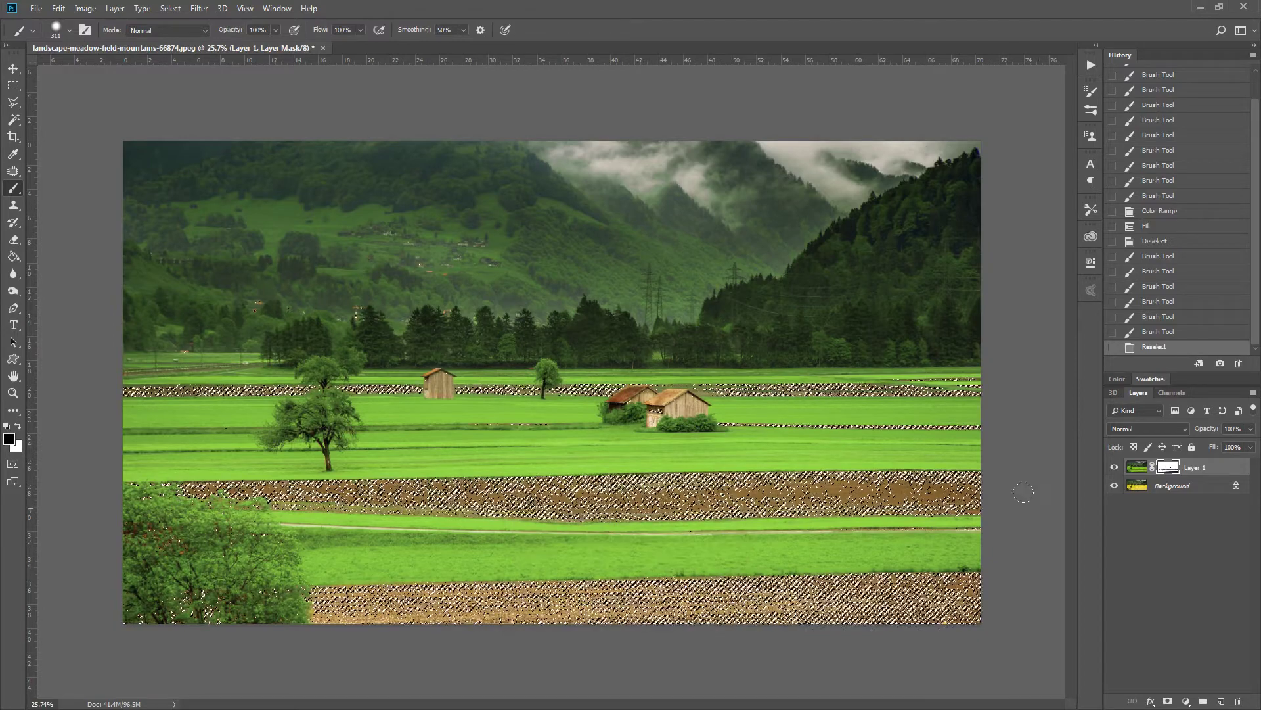
pyautogui.click(170, 8)
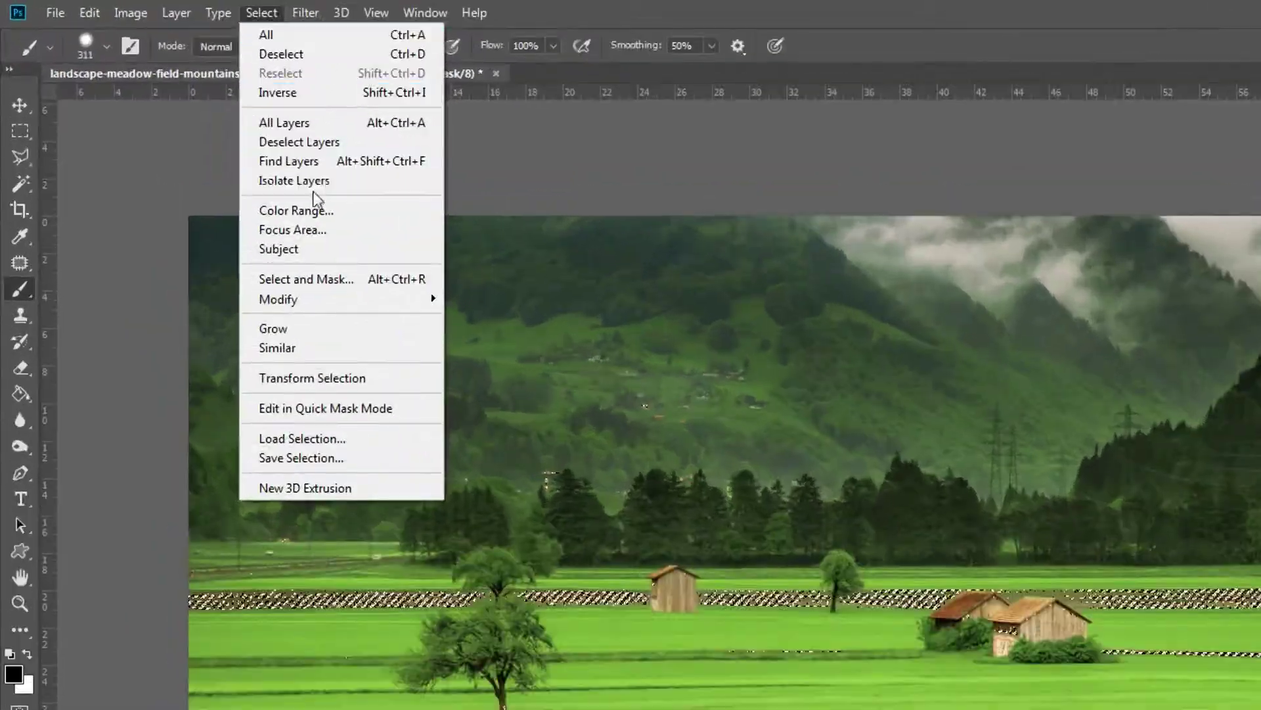
pyautogui.moveTo(341, 301)
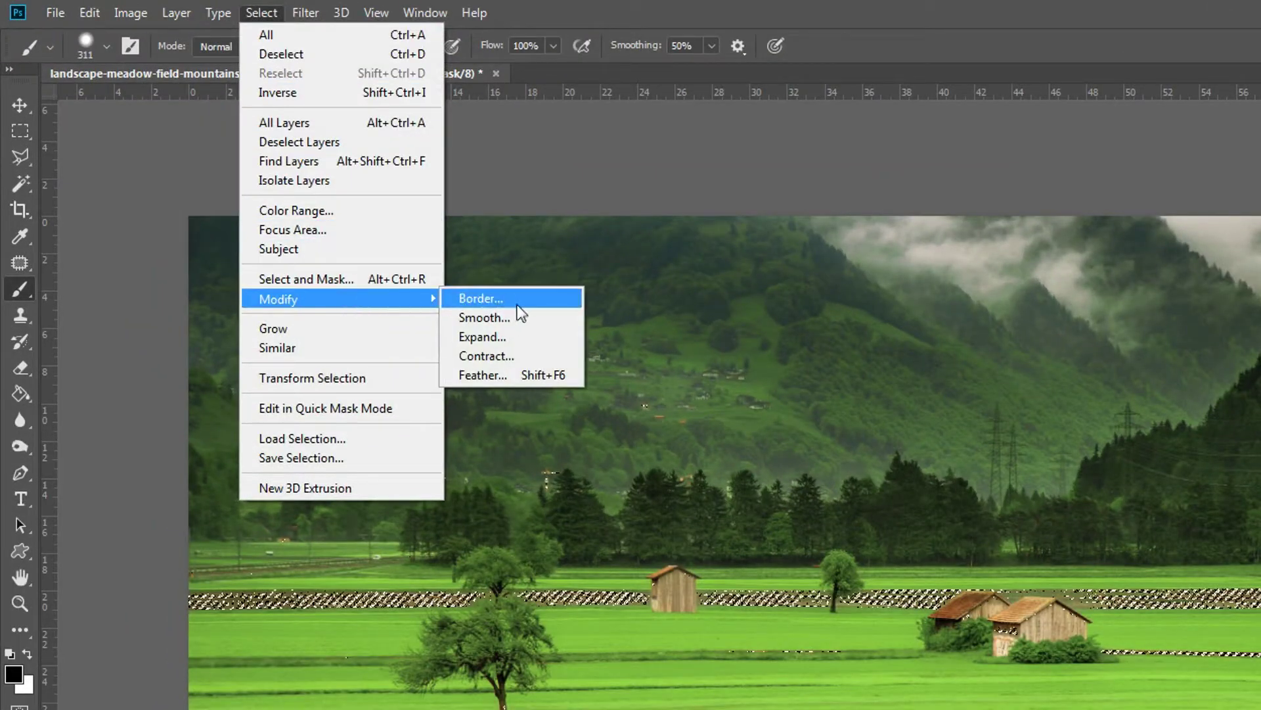
pyautogui.click(515, 340)
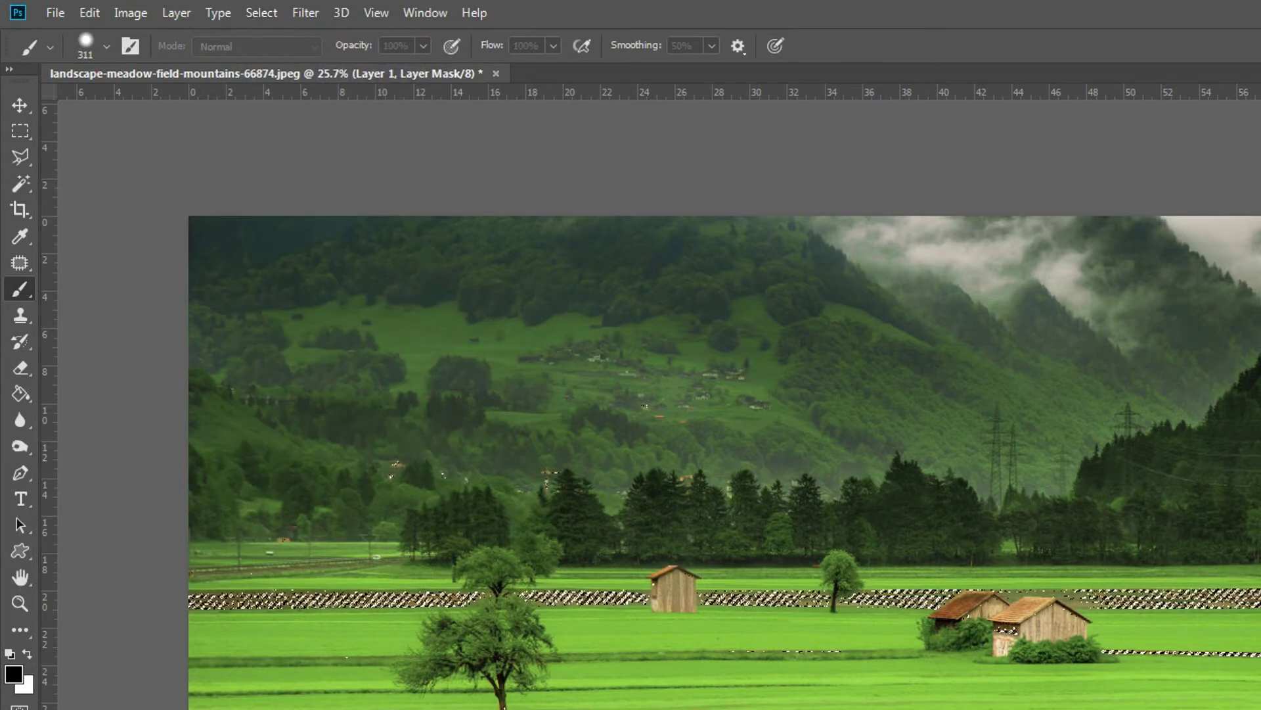
pyautogui.moveTo(306, 296); pyautogui.dragTo(866, 259)
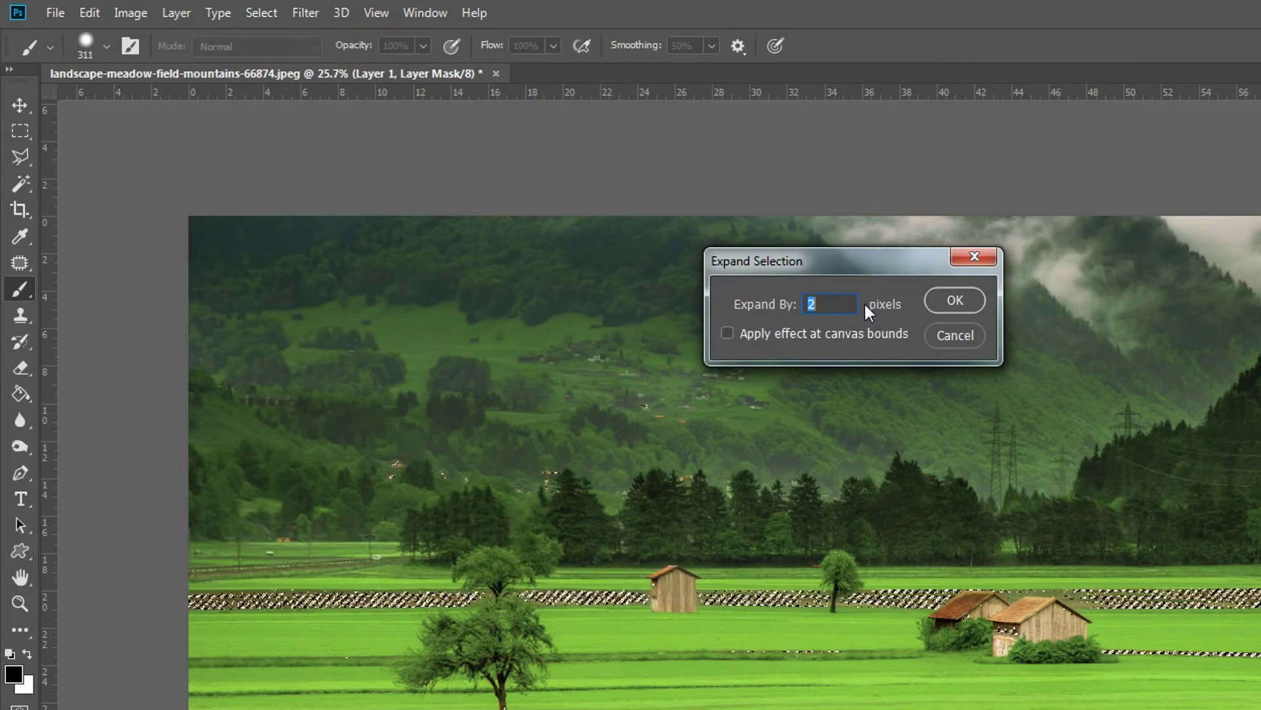
pyautogui.press('Return')
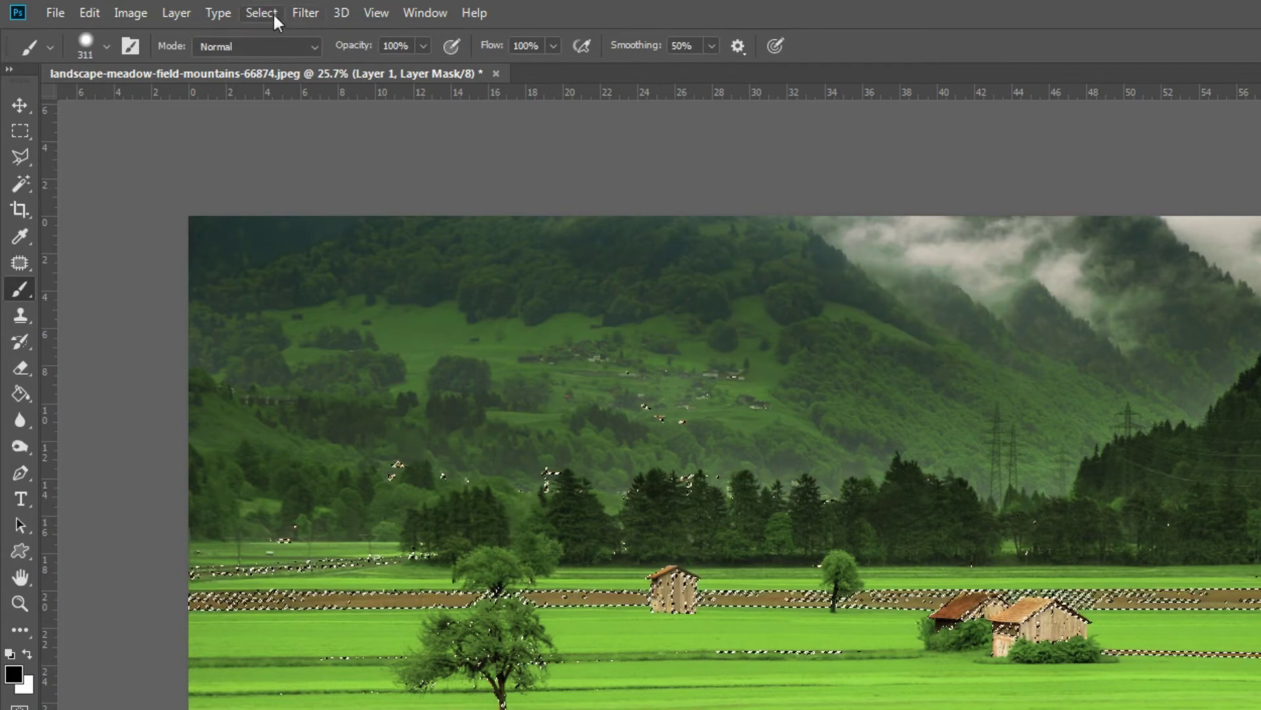
# - Feather the expanded brown field selection with a radius of 1 pixel
pyautogui.click(263, 13)
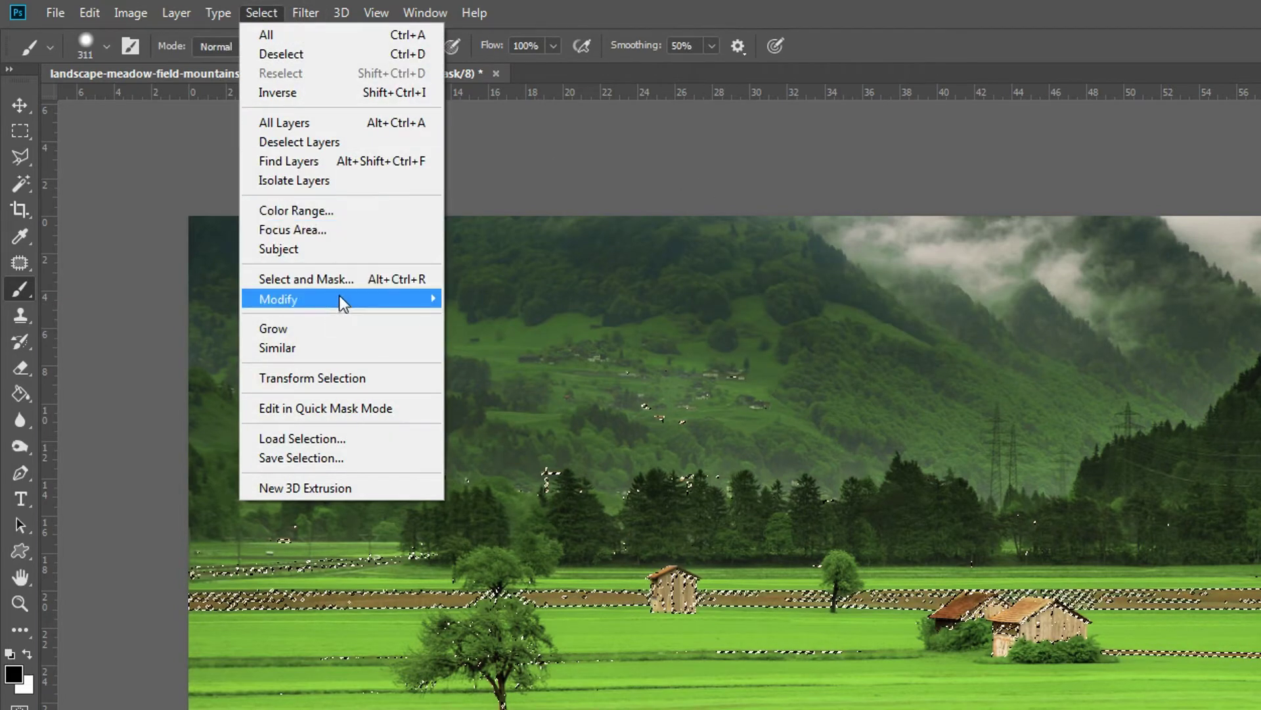
pyautogui.moveTo(360, 303)
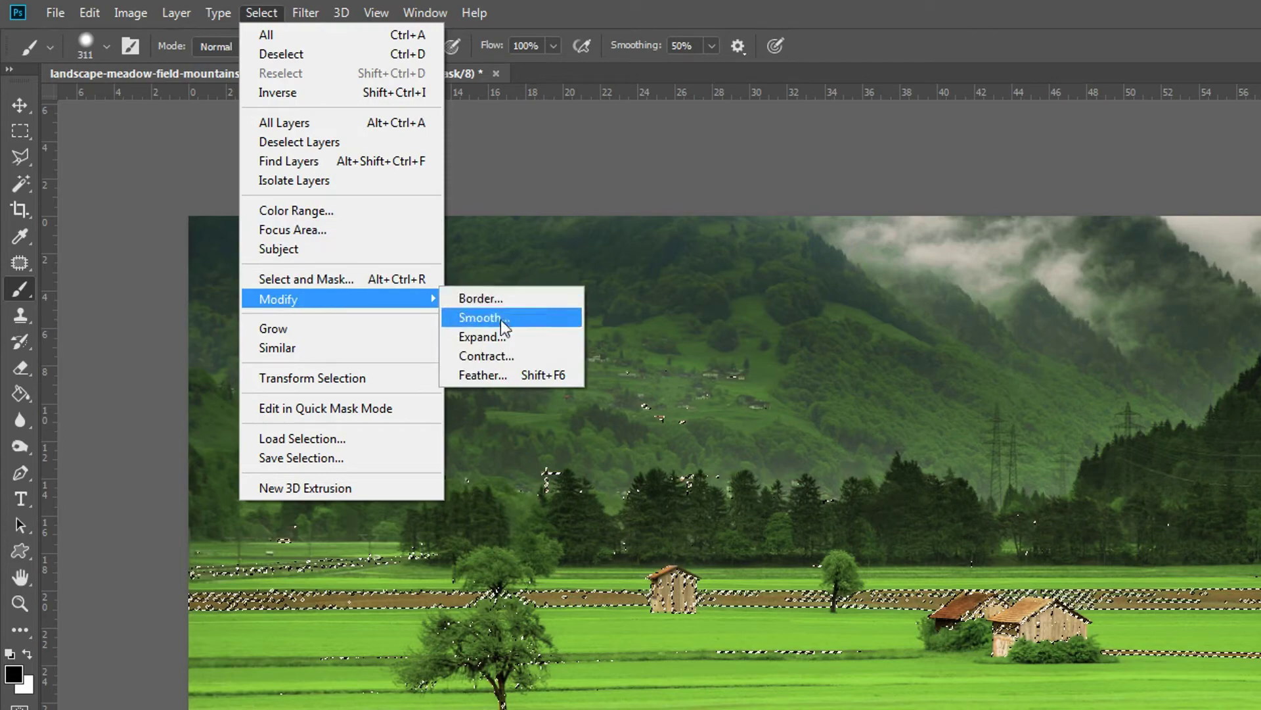
pyautogui.click(525, 374)
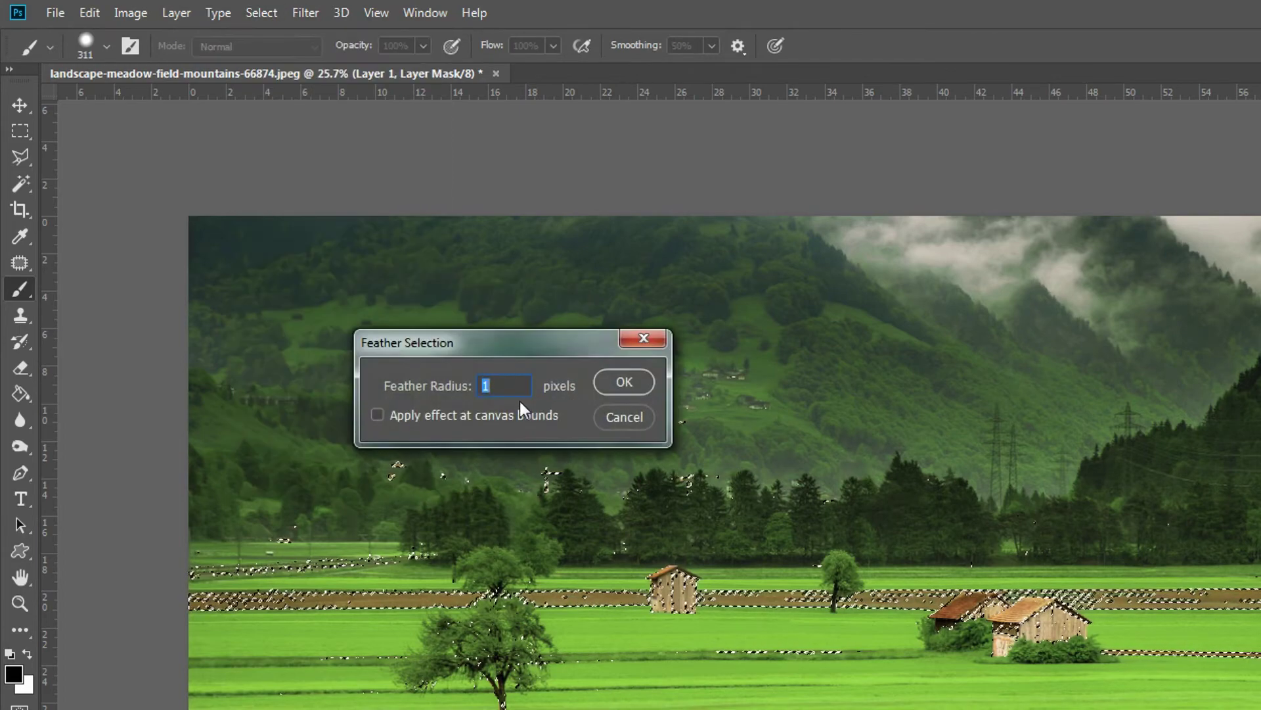
pyautogui.click(623, 382)
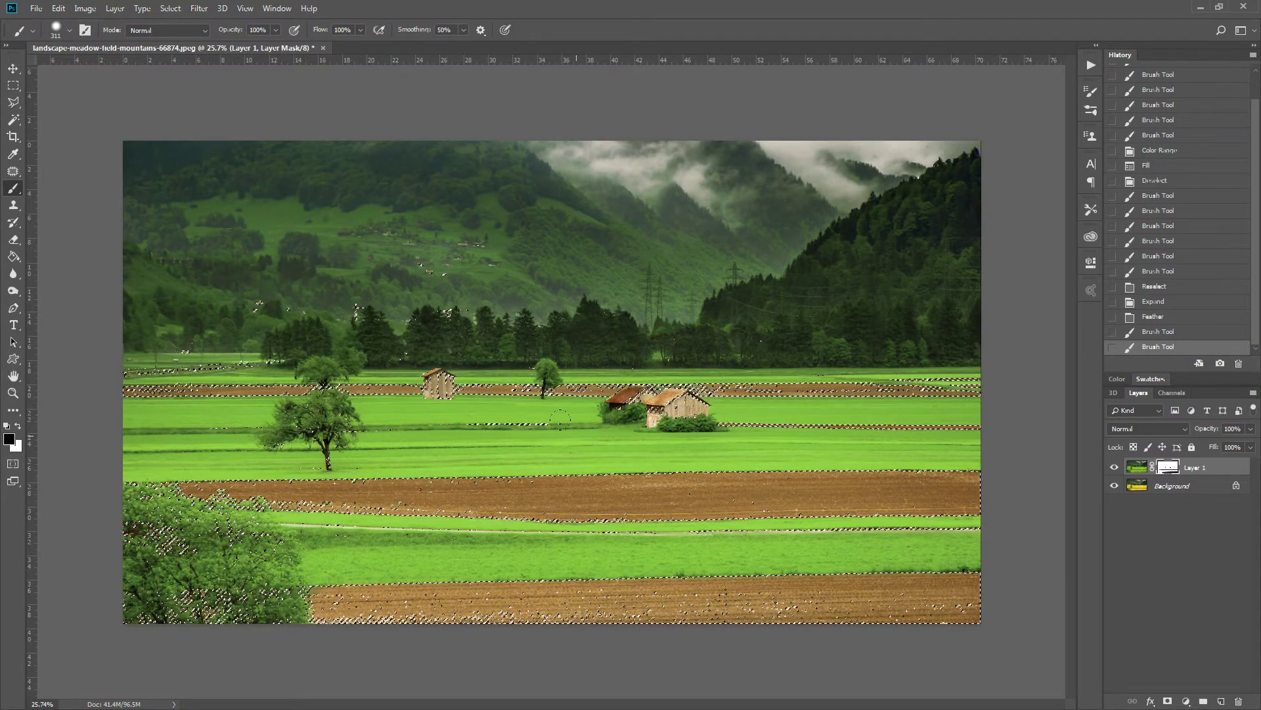
# - Fill the feathered selection with black on Layer 1's mask, and deselect it
pyautogui.hotkey('ctrl', 'BackSpace')
pyautogui.hotkey('ctrl', 'z')
pyautogui.press('x')
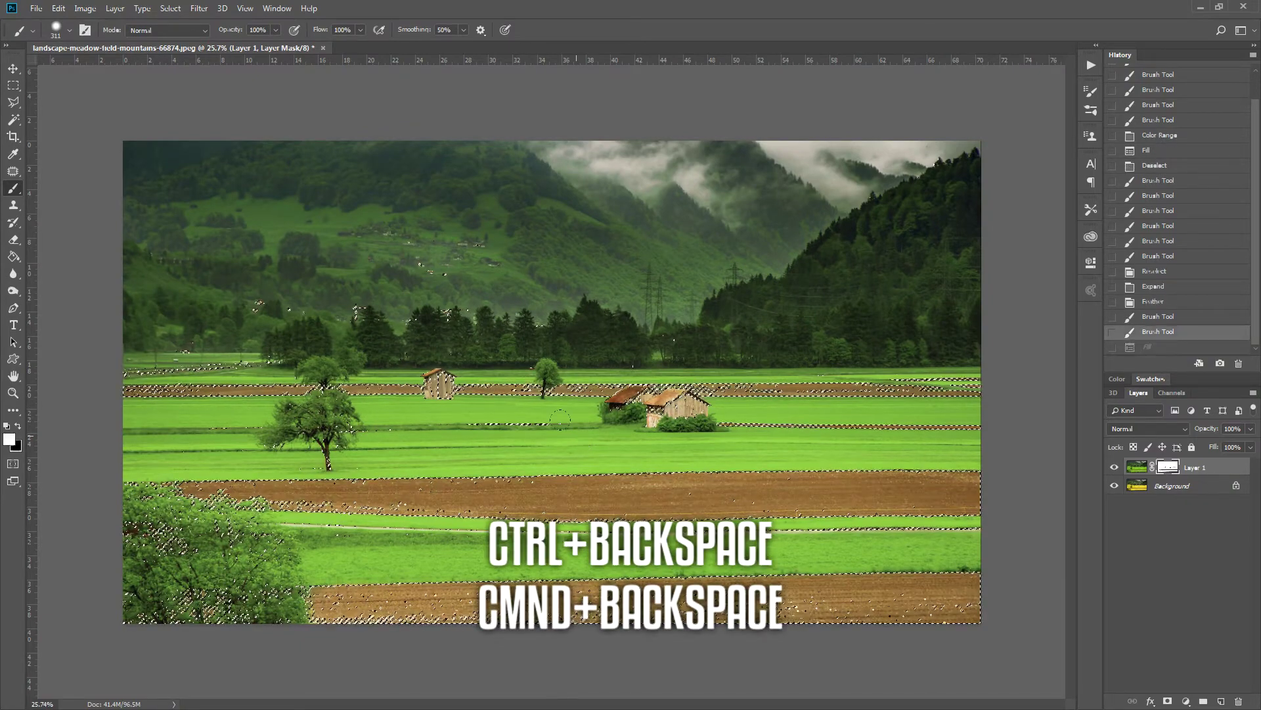
pyautogui.hotkey('ctrl', 'BackSpace')
pyautogui.hotkey('ctrl', 'BackSpace')
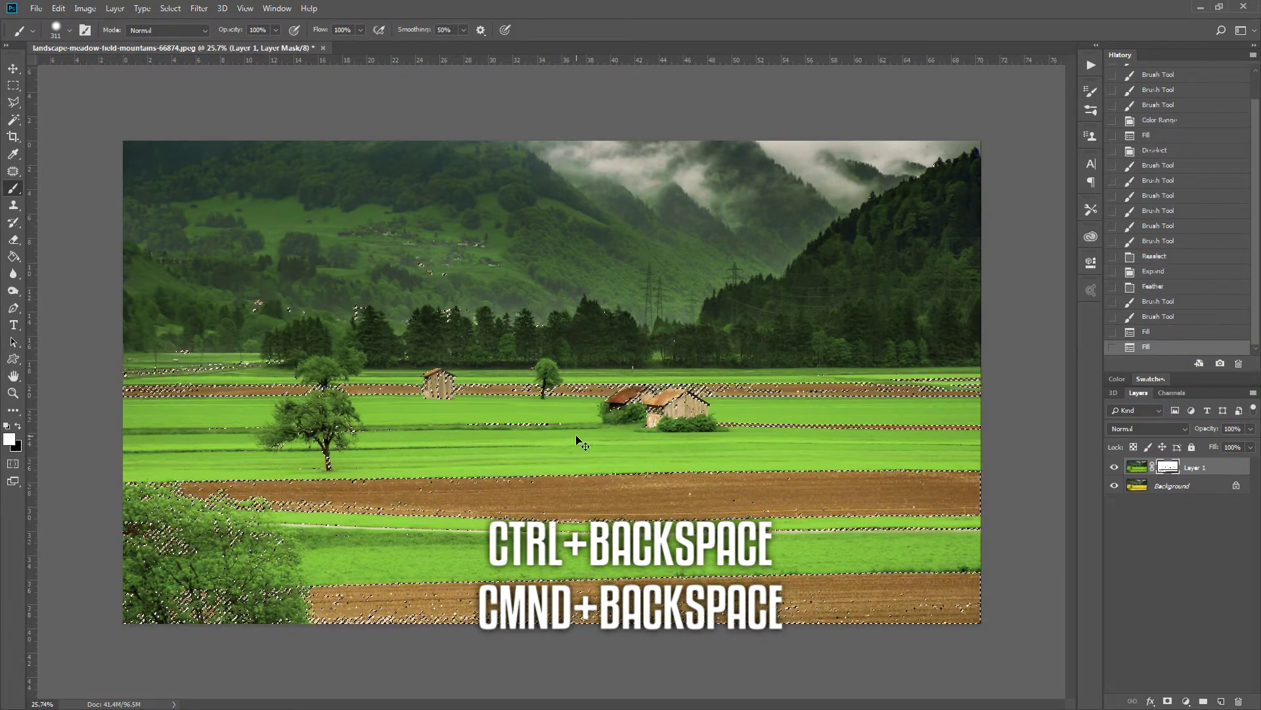
pyautogui.hotkey('ctrl', 'd')
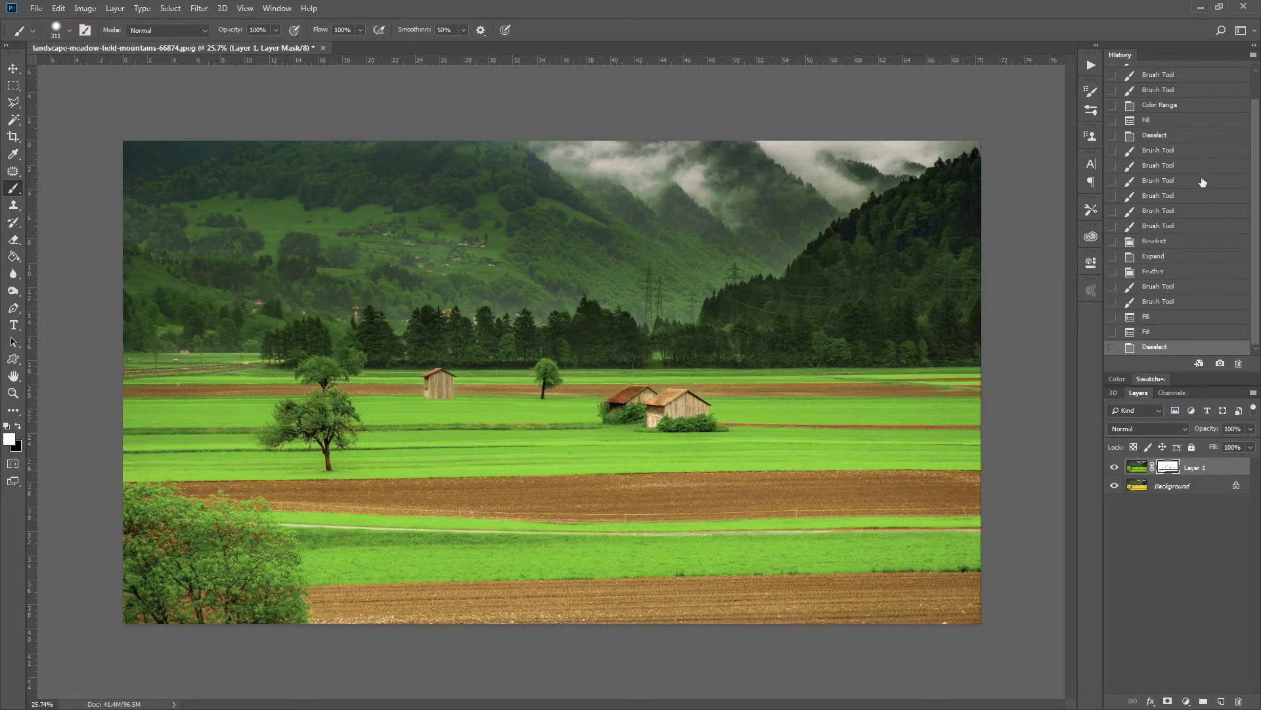
# - Compare the result with the earlier Color Range history state and with the original photo by toggling Layer 1's visibility
pyautogui.click(1177, 107)
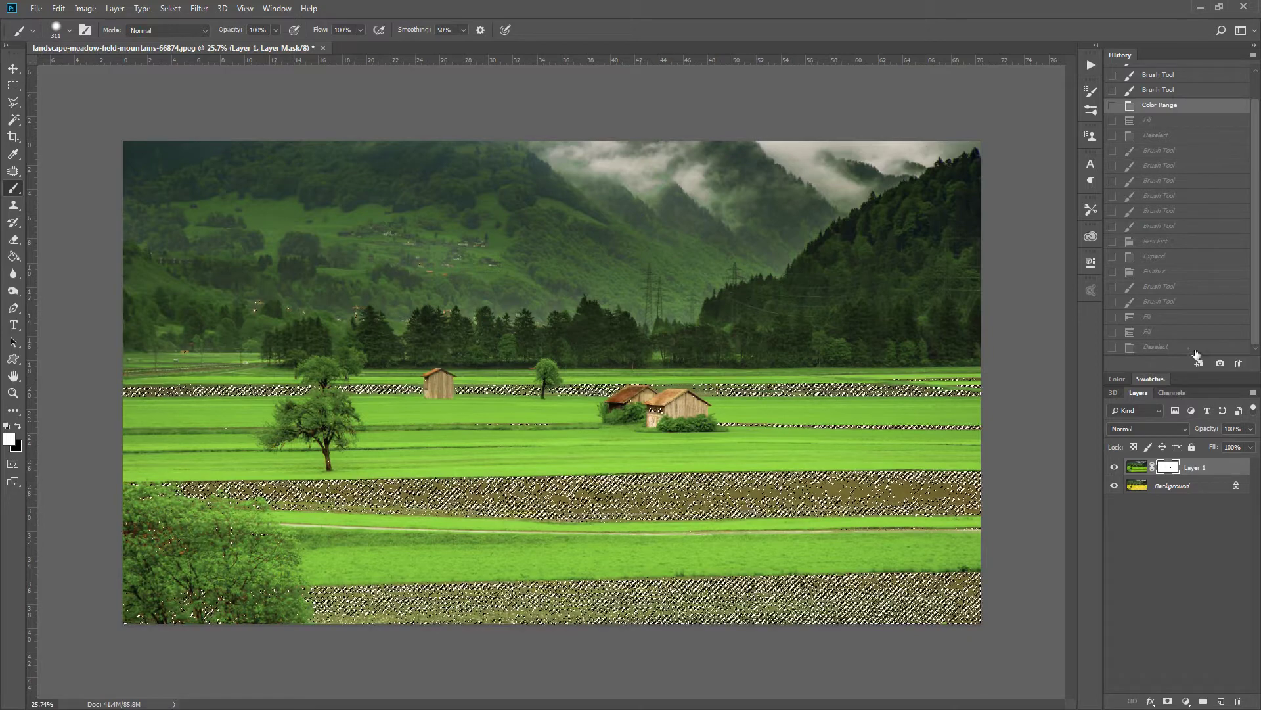
pyautogui.click(1157, 346)
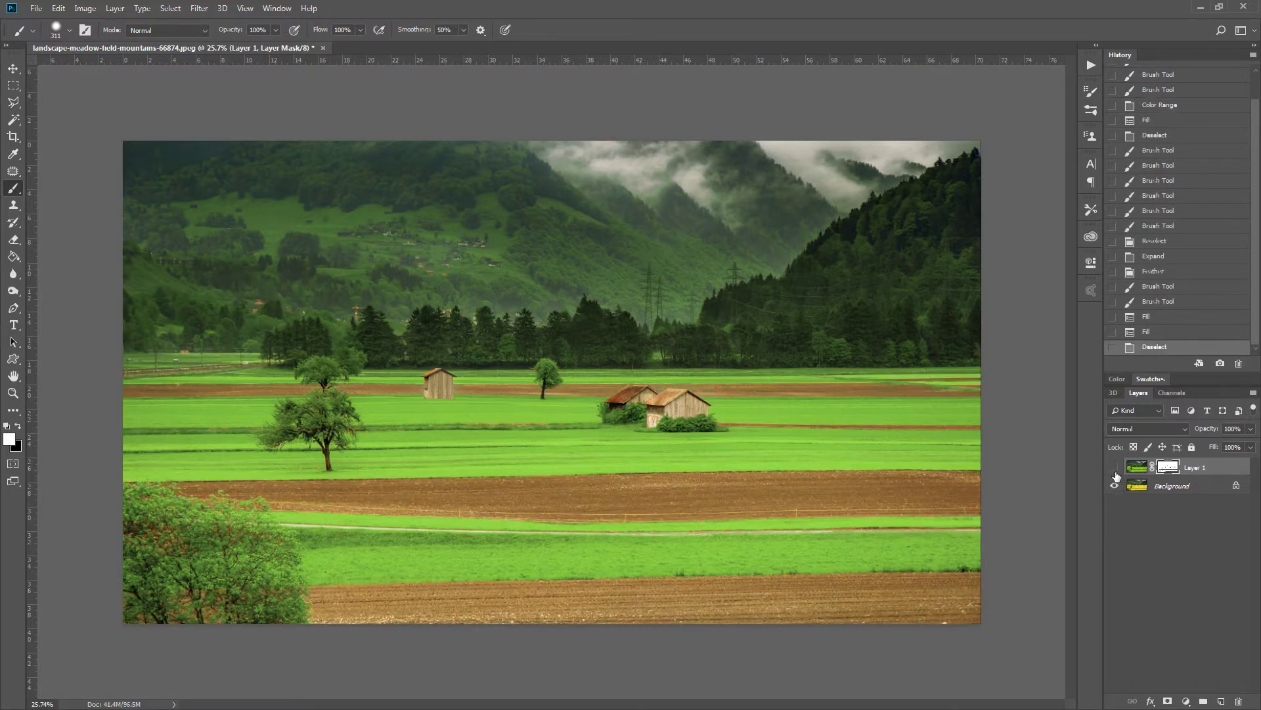
pyautogui.click(1115, 467)
pyautogui.click(1115, 468)
pyautogui.click(1115, 468)
pyautogui.click(1115, 468)
pyautogui.click(1115, 468)
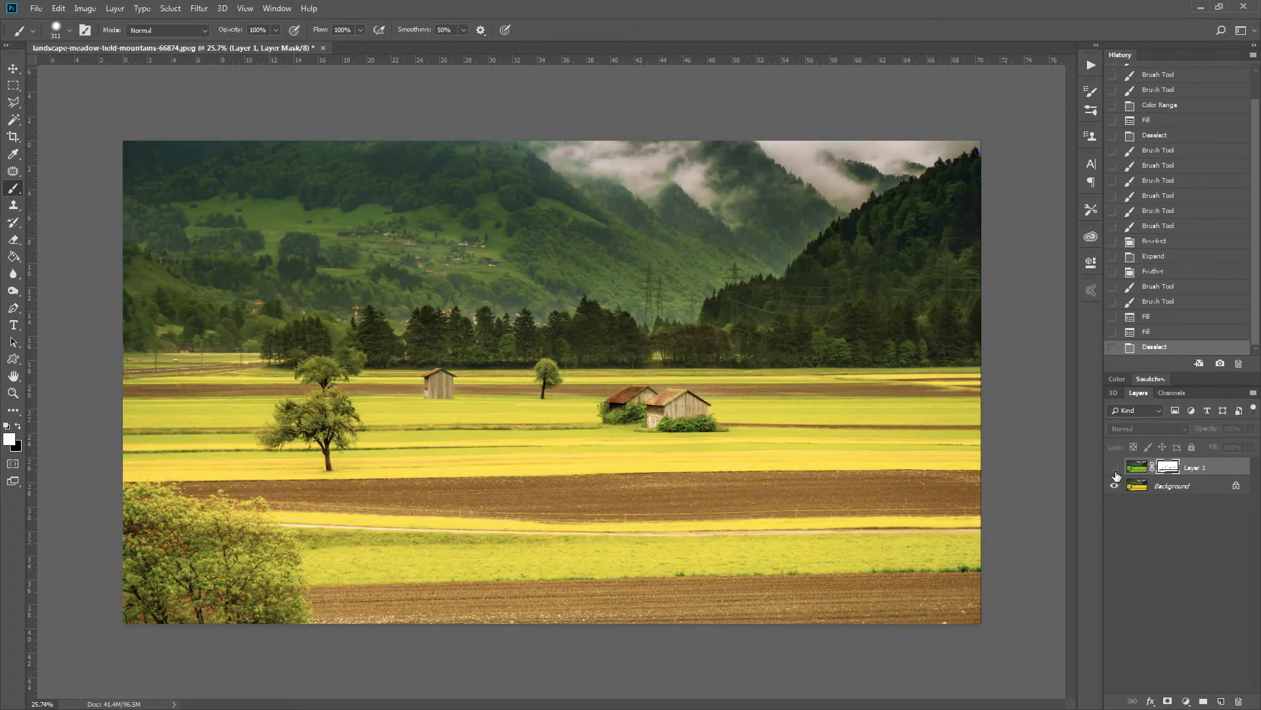
pyautogui.click(1115, 468)
pyautogui.click(1115, 471)
pyautogui.click(1115, 471)
pyautogui.click(1115, 471)
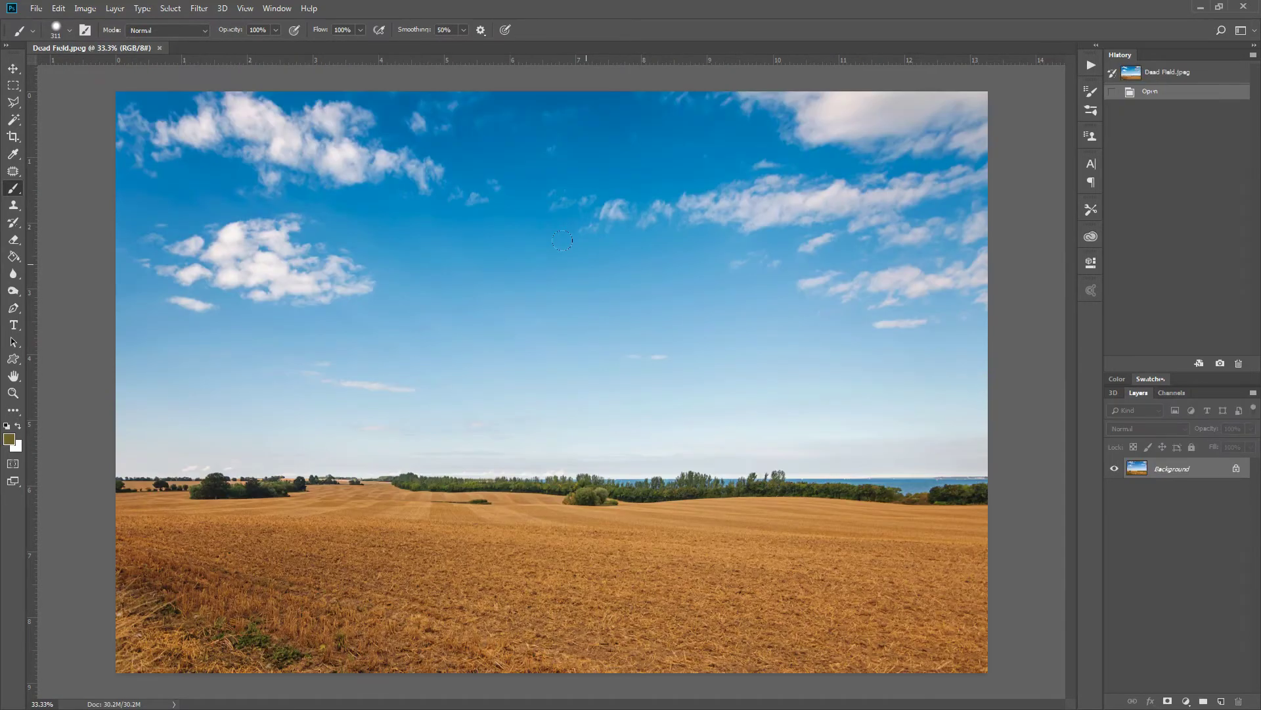
# - Try to turn the field in Dead Field.jpeg green with the Camera Raw Filter by setting the Yellows hue to +100
pyautogui.press('v')
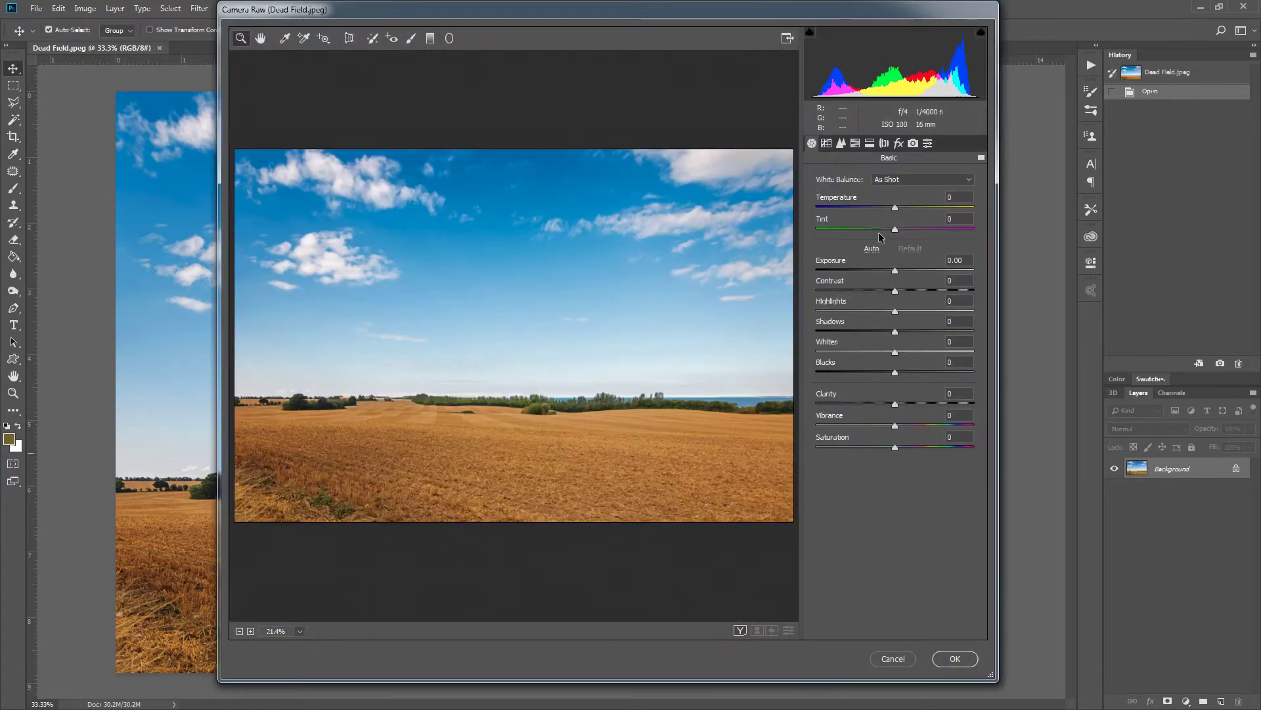
pyautogui.click(856, 143)
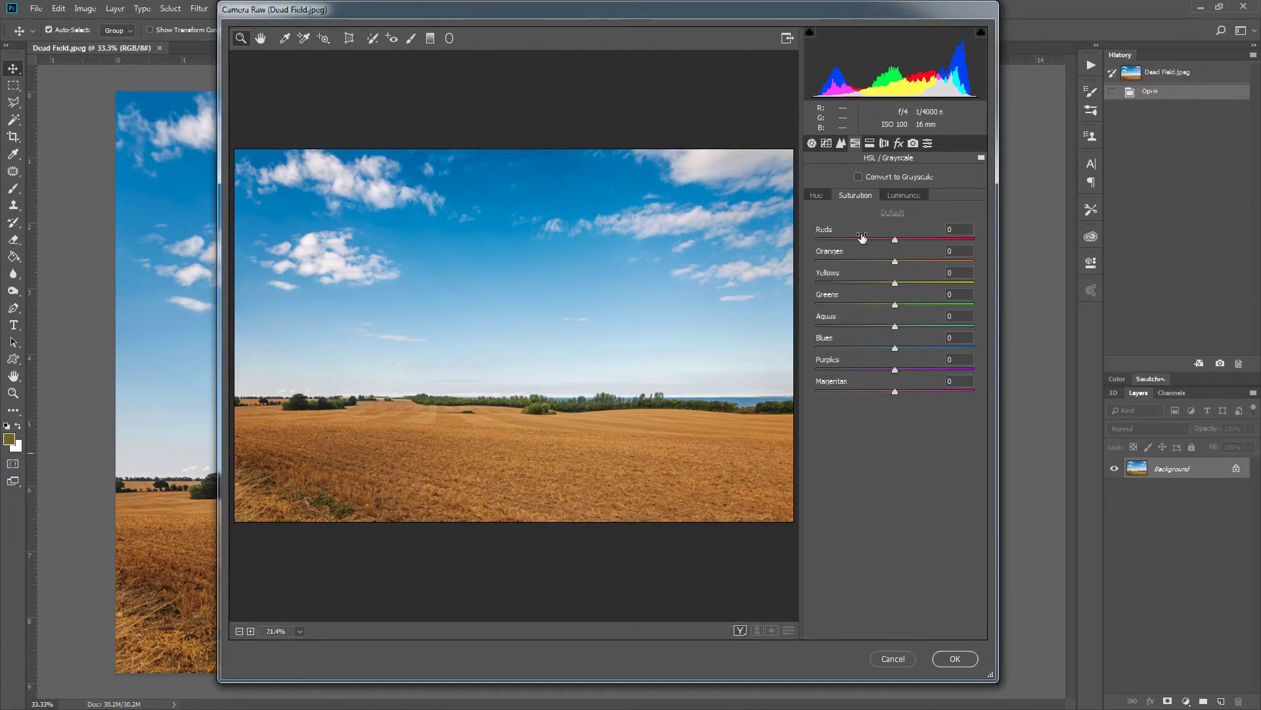
pyautogui.moveTo(822, 275); pyautogui.dragTo(918, 276)
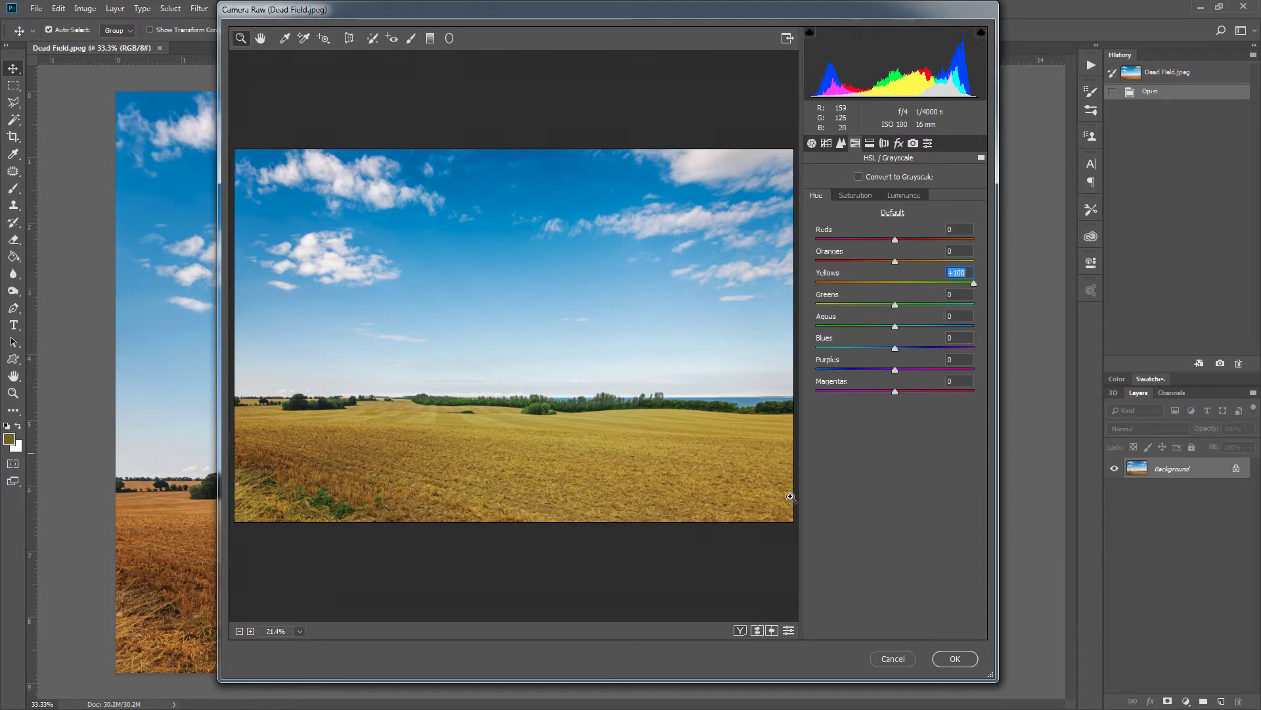
pyautogui.click(912, 660)
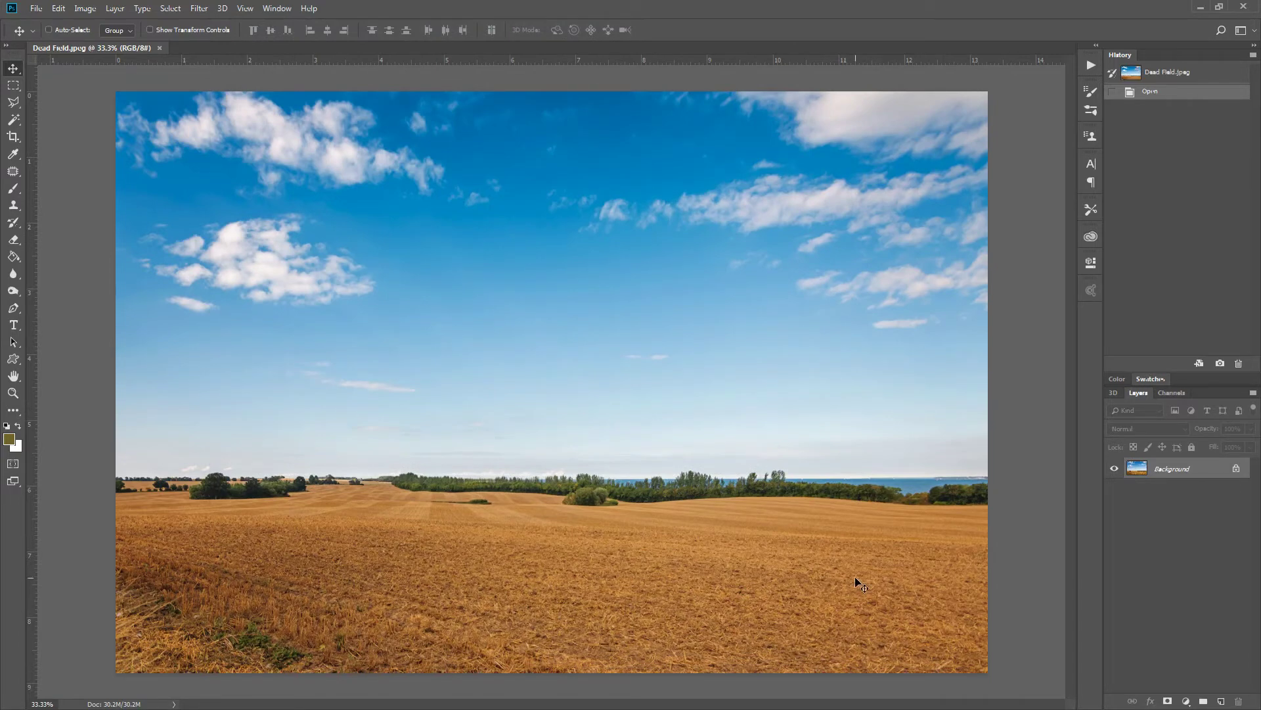
# - Duplicate the Background layer of Dead Field.jpeg and start a Hue/Saturation adjustment on the copy
pyautogui.hotkey('ctrl', 'j')
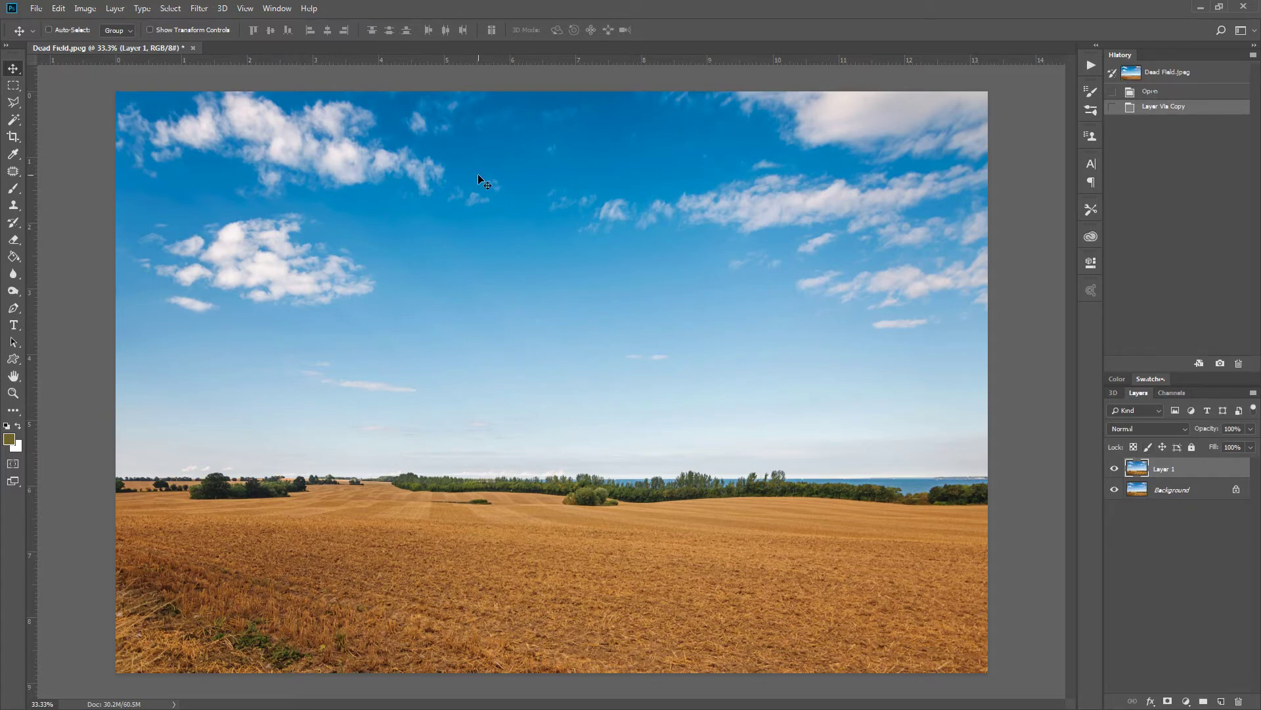
pyautogui.hotkey('ctrl', 'u')
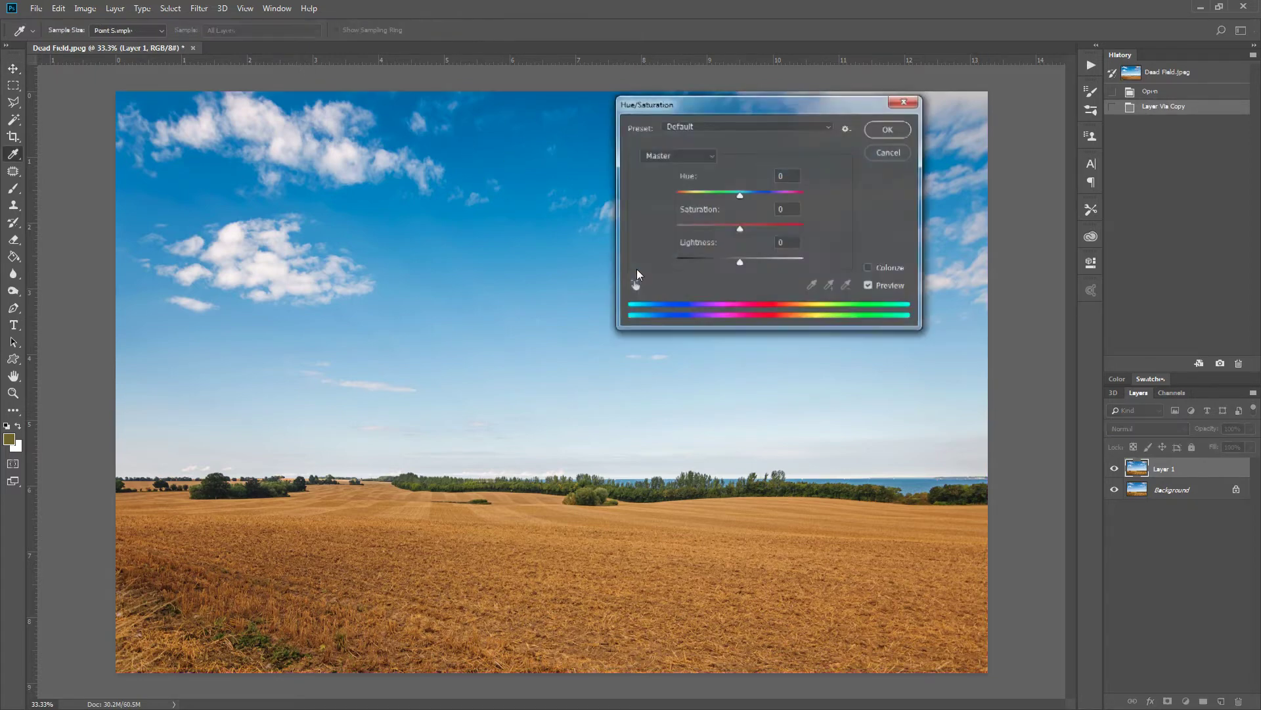
pyautogui.click(888, 151)
pyautogui.click(85, 8)
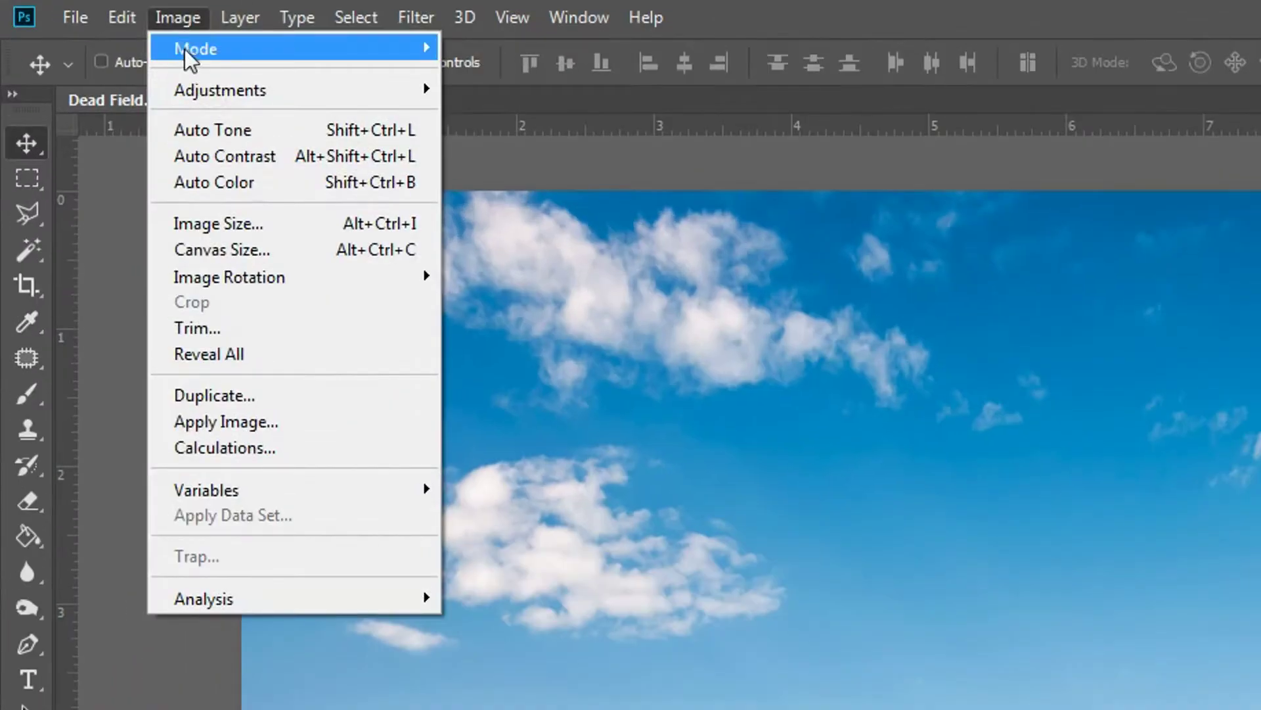
pyautogui.moveTo(125, 47)
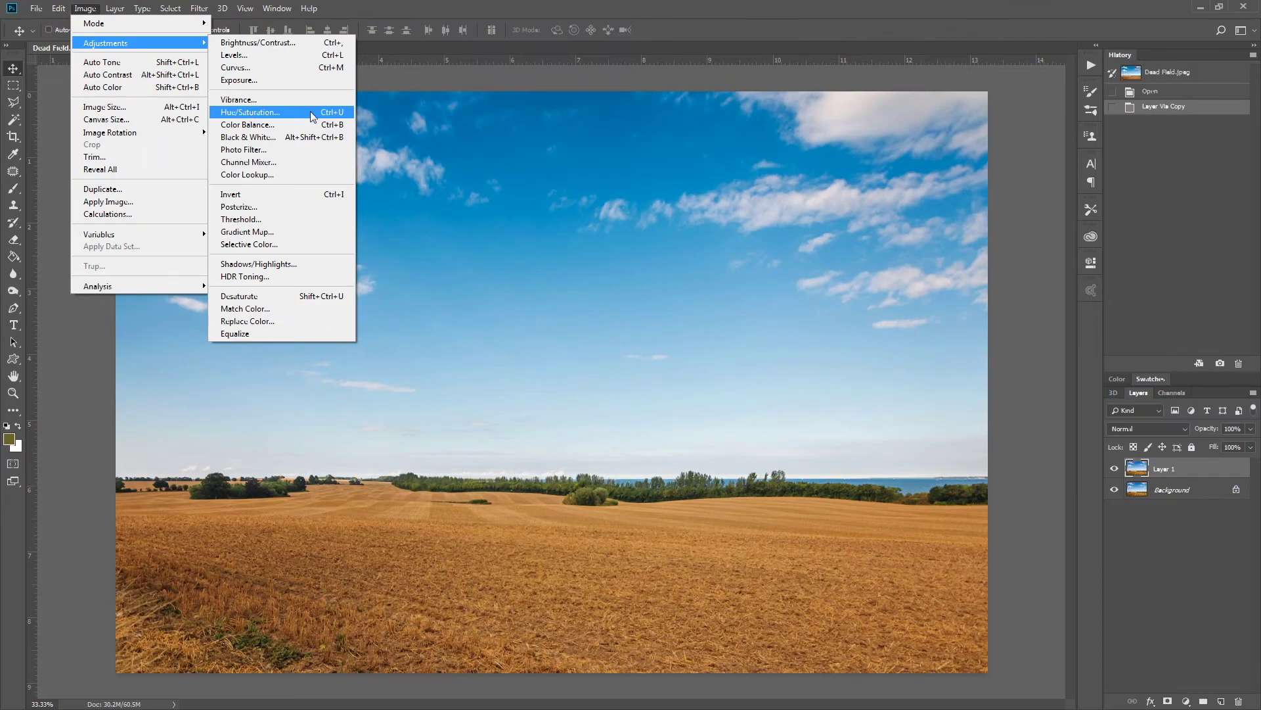
pyautogui.click(311, 116)
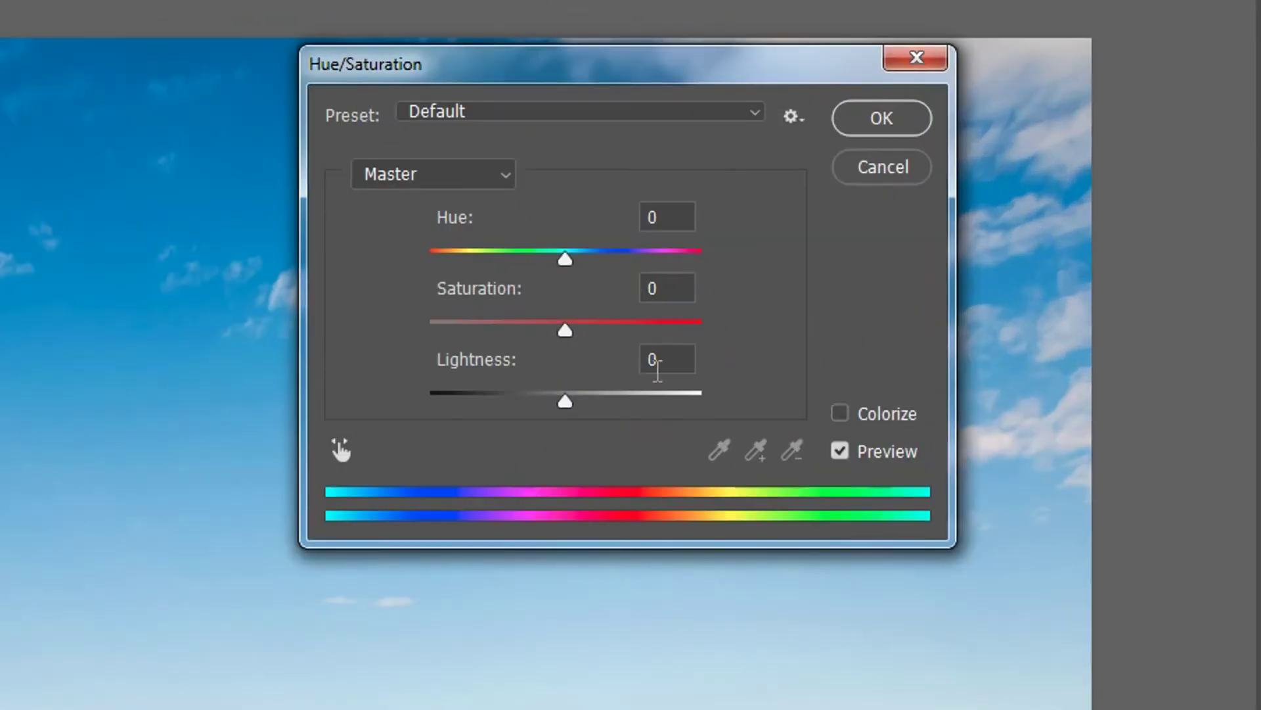
# - Target the Yellows colour range in the Hue/Saturation adjustment
pyautogui.click(495, 182)
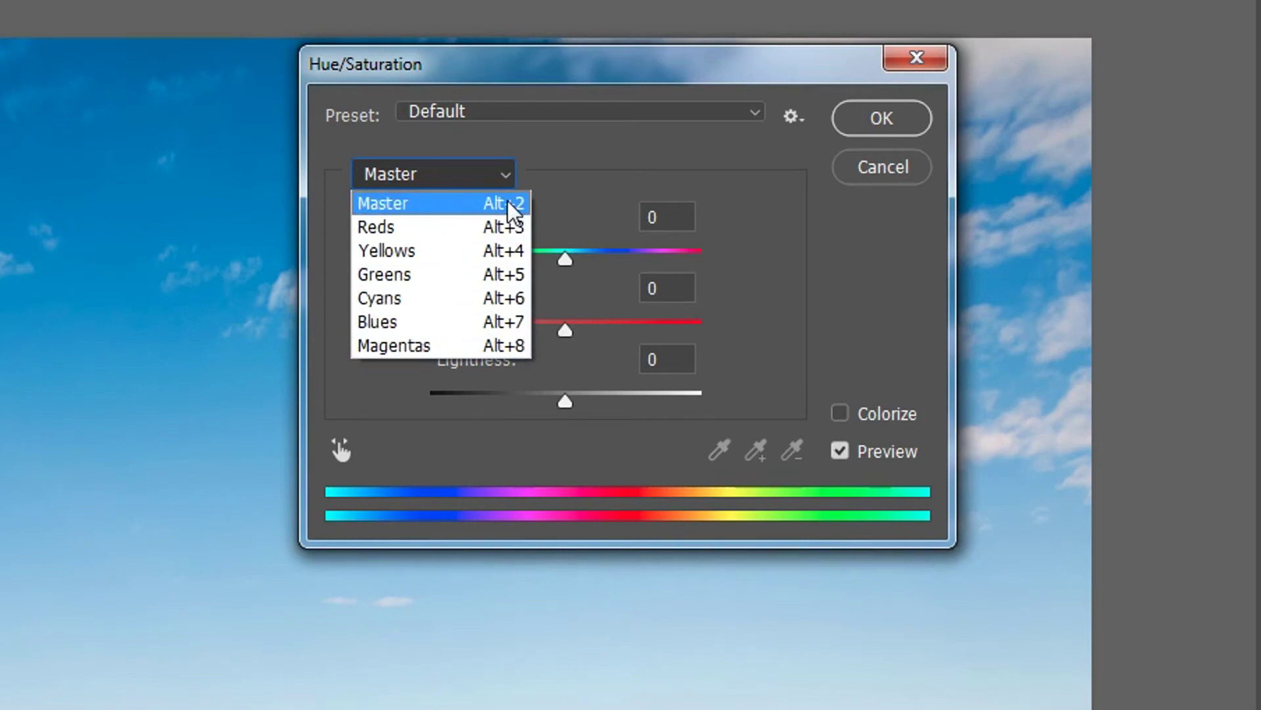
pyautogui.click(612, 146)
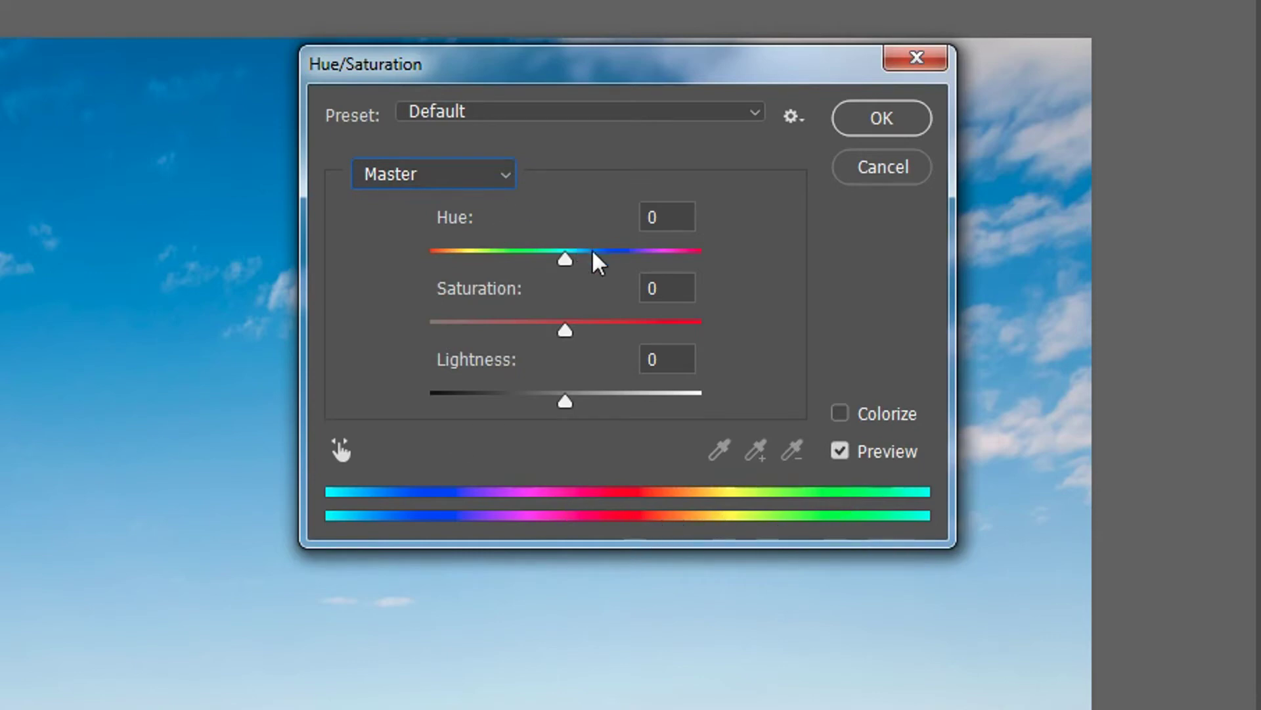
pyautogui.moveTo(593, 251); pyautogui.dragTo(623, 270)
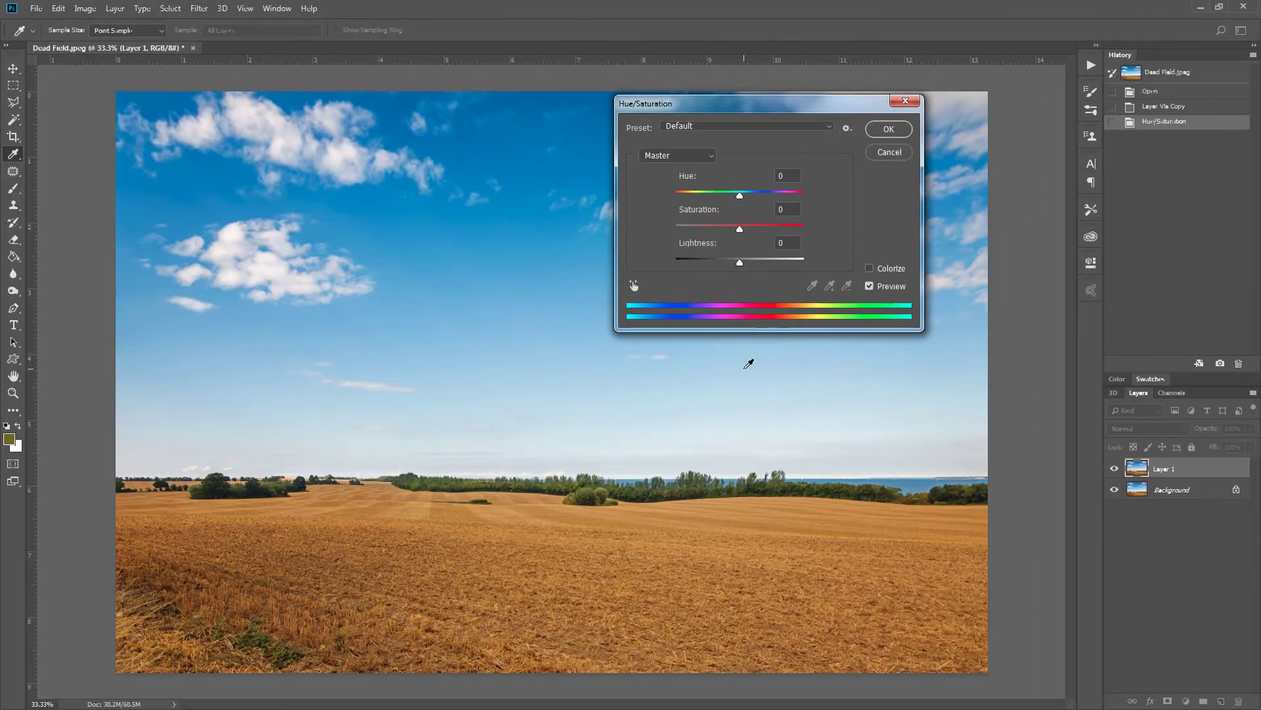
pyautogui.hotkey('alt', '4')
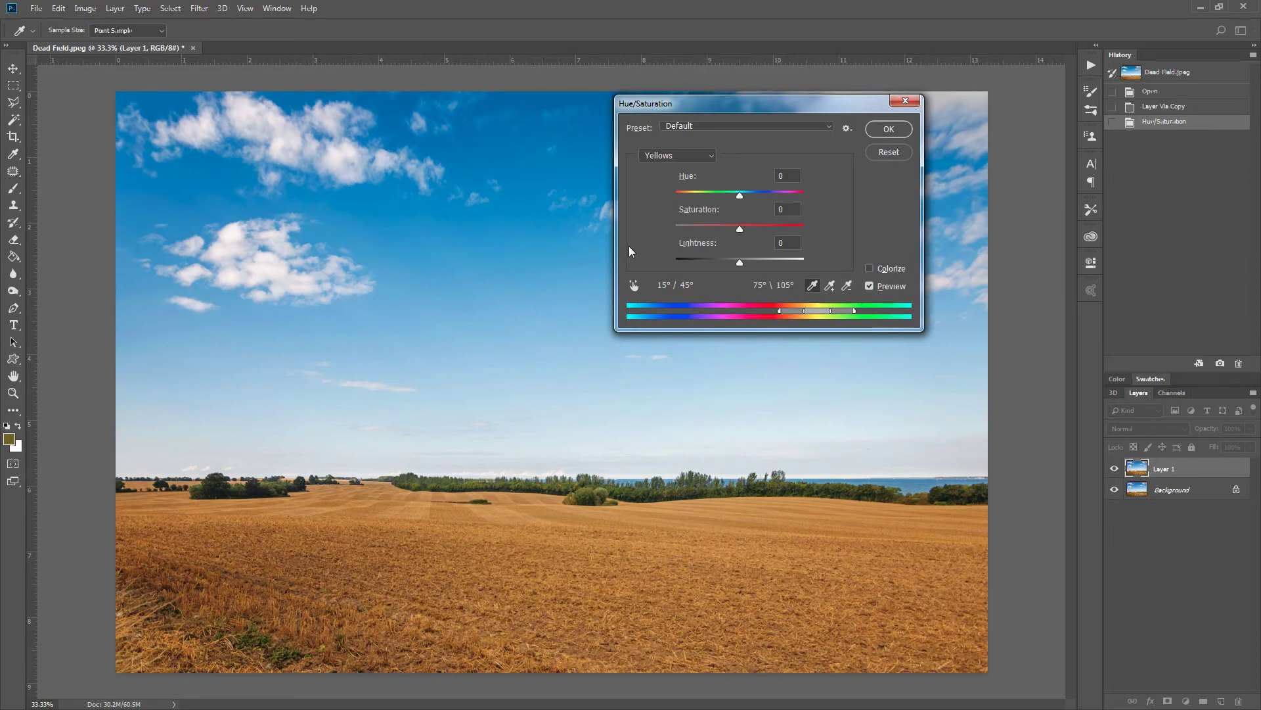
pyautogui.hotkey('alt', '5')
pyautogui.hotkey('alt', '6')
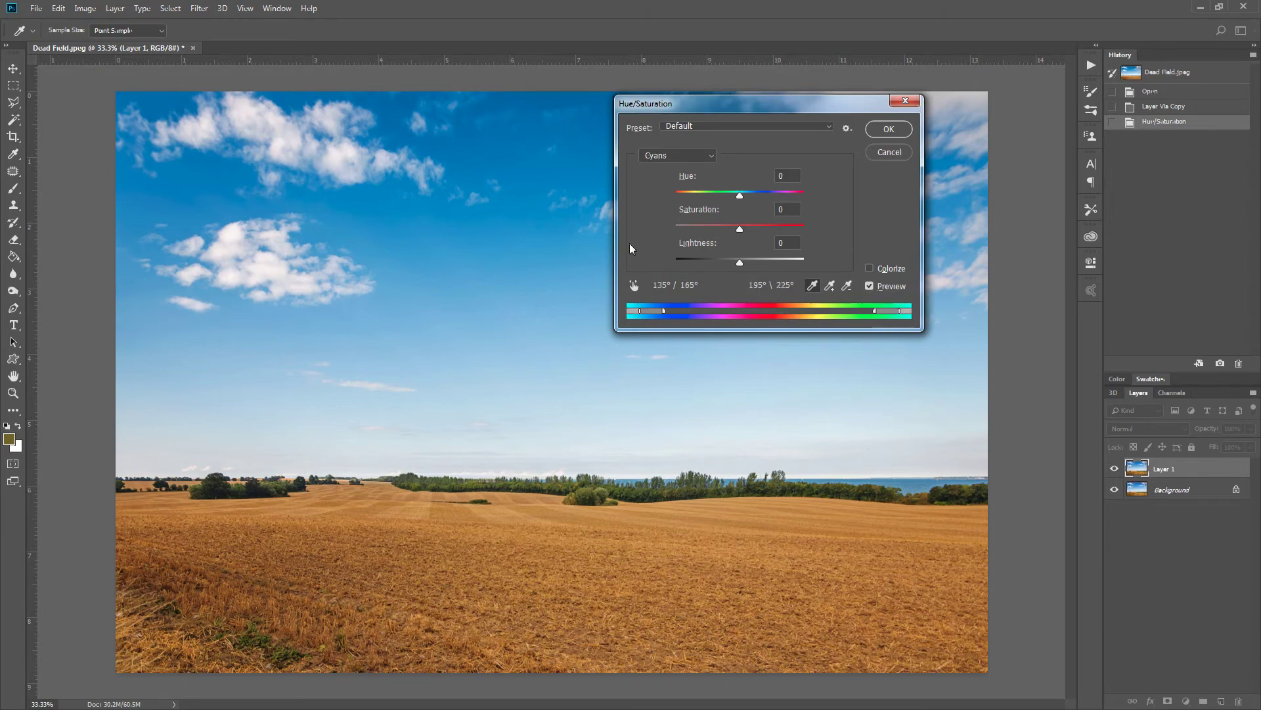
pyautogui.hotkey('alt', '4')
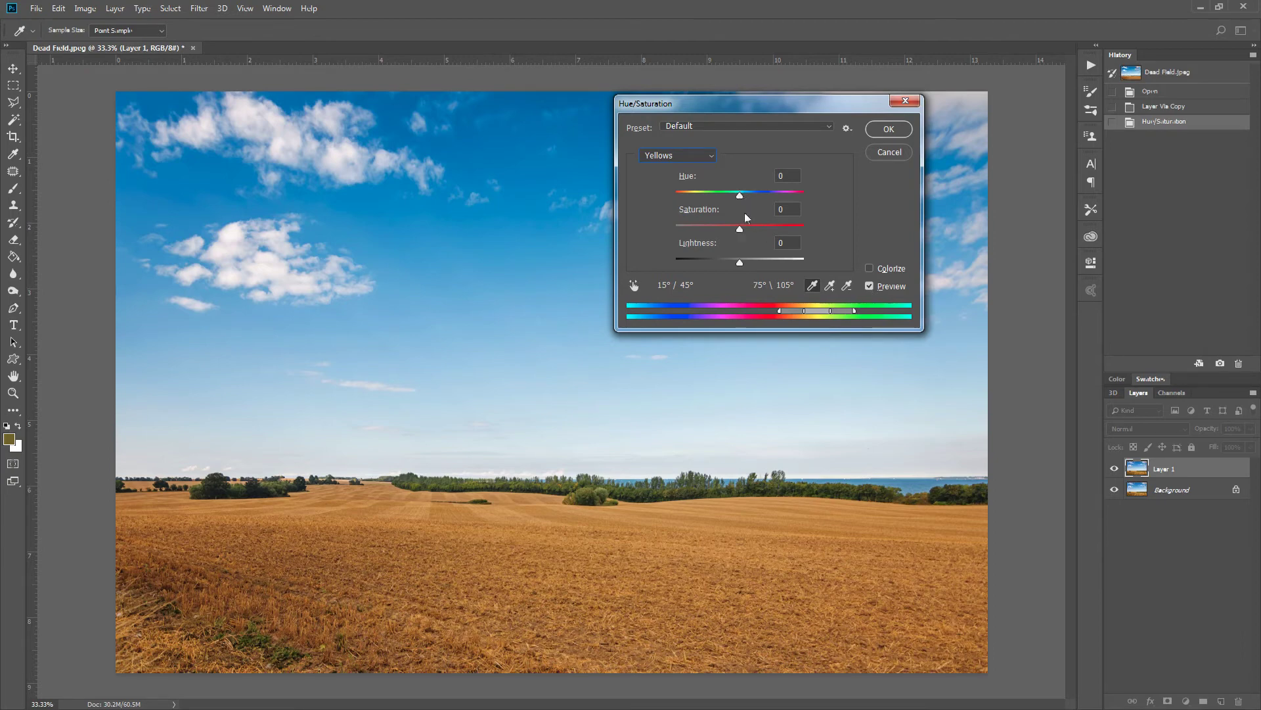
# - Adjust the targeted range to 349°/19° and 38°\86° using +100 saturation as a guide to the field's colours, and reset saturation to 0
pyautogui.moveTo(741, 228); pyautogui.dragTo(808, 234)
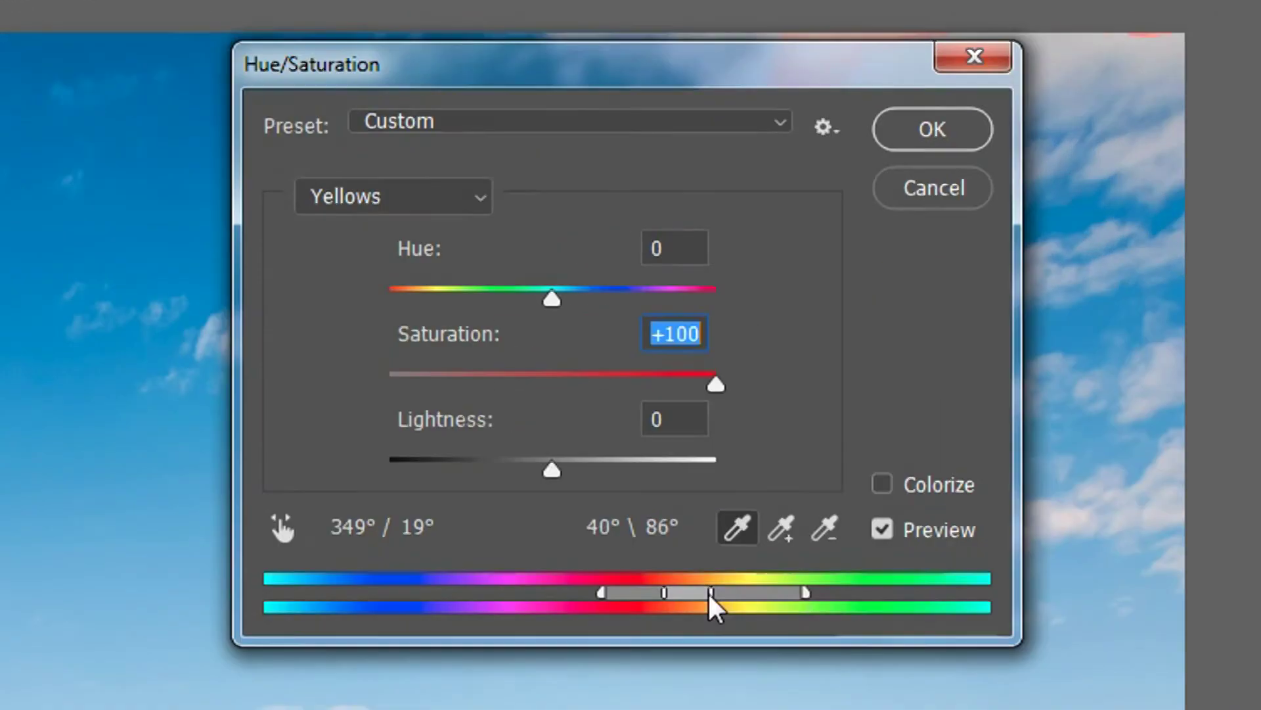
pyautogui.moveTo(801, 311); pyautogui.dragTo(798, 312)
pyautogui.moveTo(700, 594); pyautogui.dragTo(706, 592)
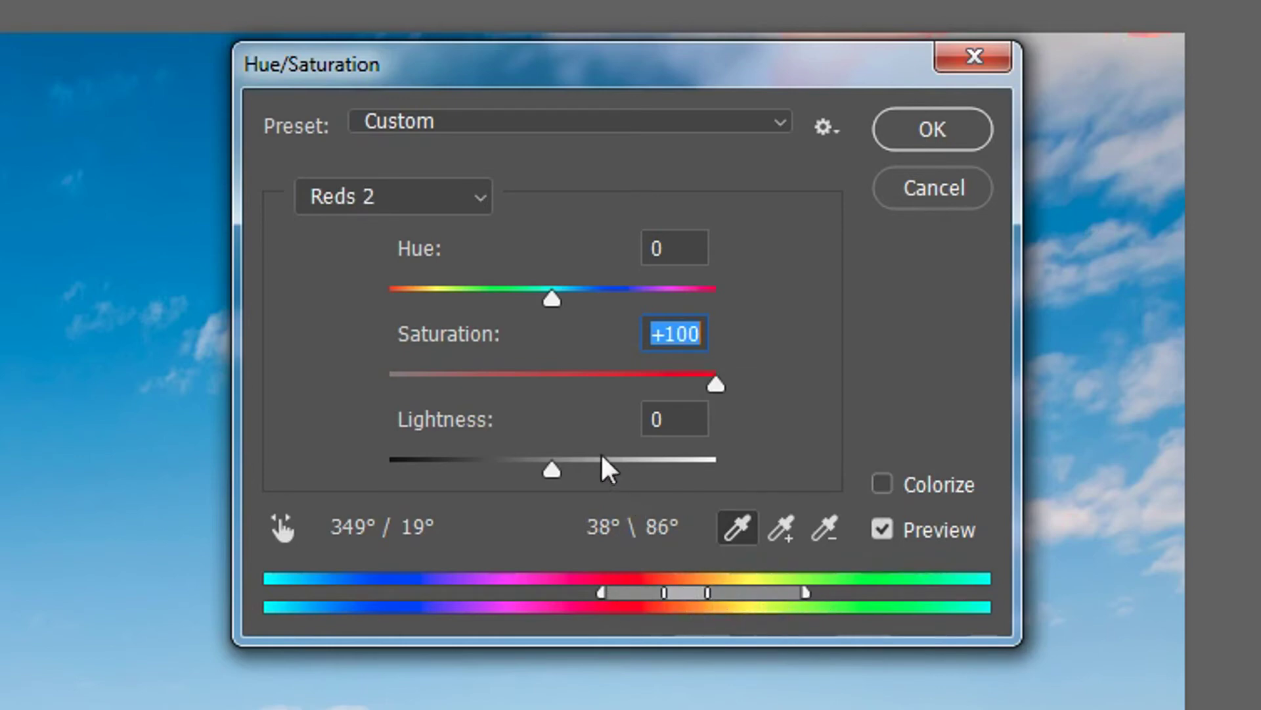
pyautogui.click(552, 380)
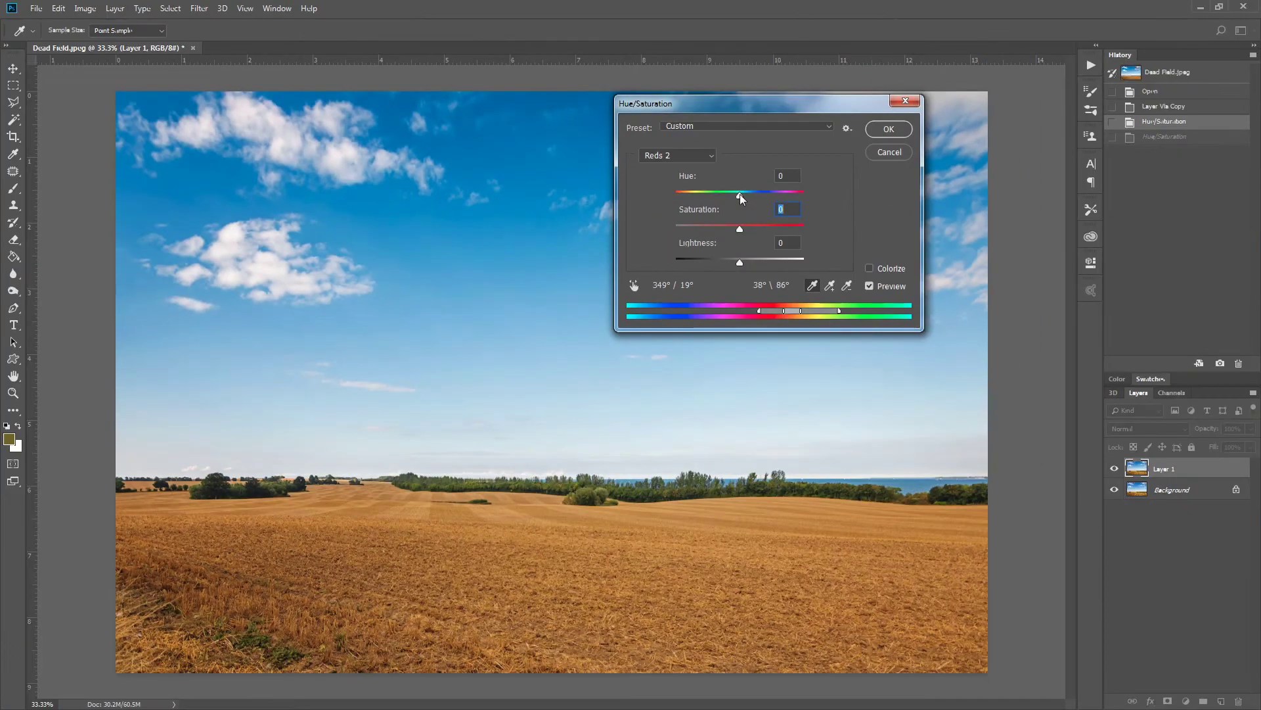
# - Set the range's hue to +60 and lightness to -24, narrow its upper limits to 34°\53°, and apply the adjustment
pyautogui.moveTo(552, 299); pyautogui.dragTo(619, 309)
pyautogui.moveTo(769, 201); pyautogui.dragTo(774, 199)
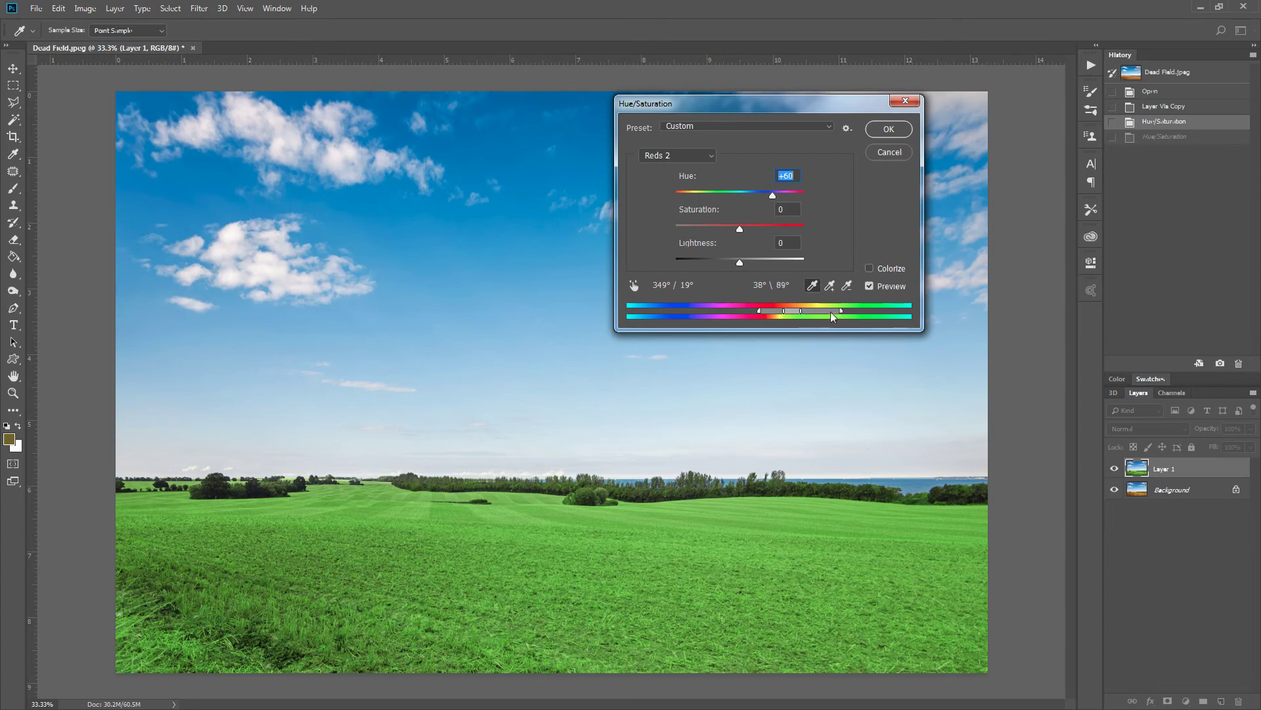
pyautogui.moveTo(840, 312); pyautogui.dragTo(817, 316)
pyautogui.moveTo(739, 263); pyautogui.dragTo(723, 264)
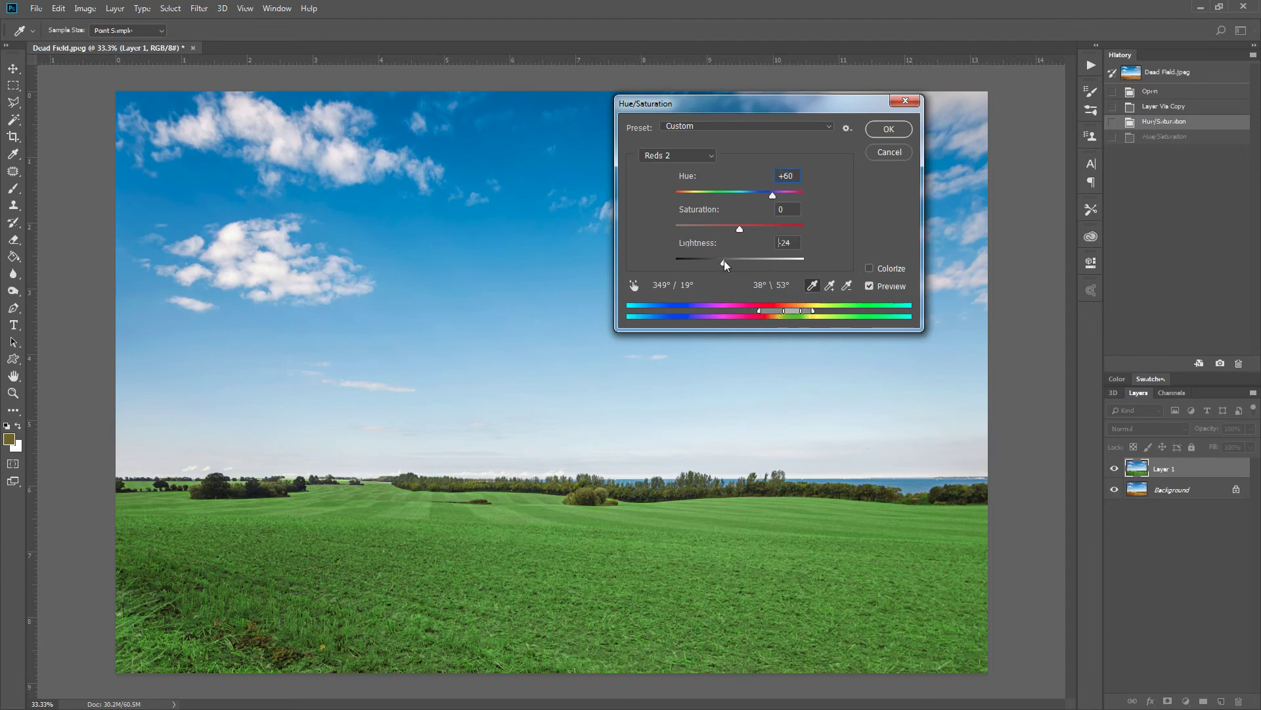
pyautogui.moveTo(802, 312); pyautogui.dragTo(796, 315)
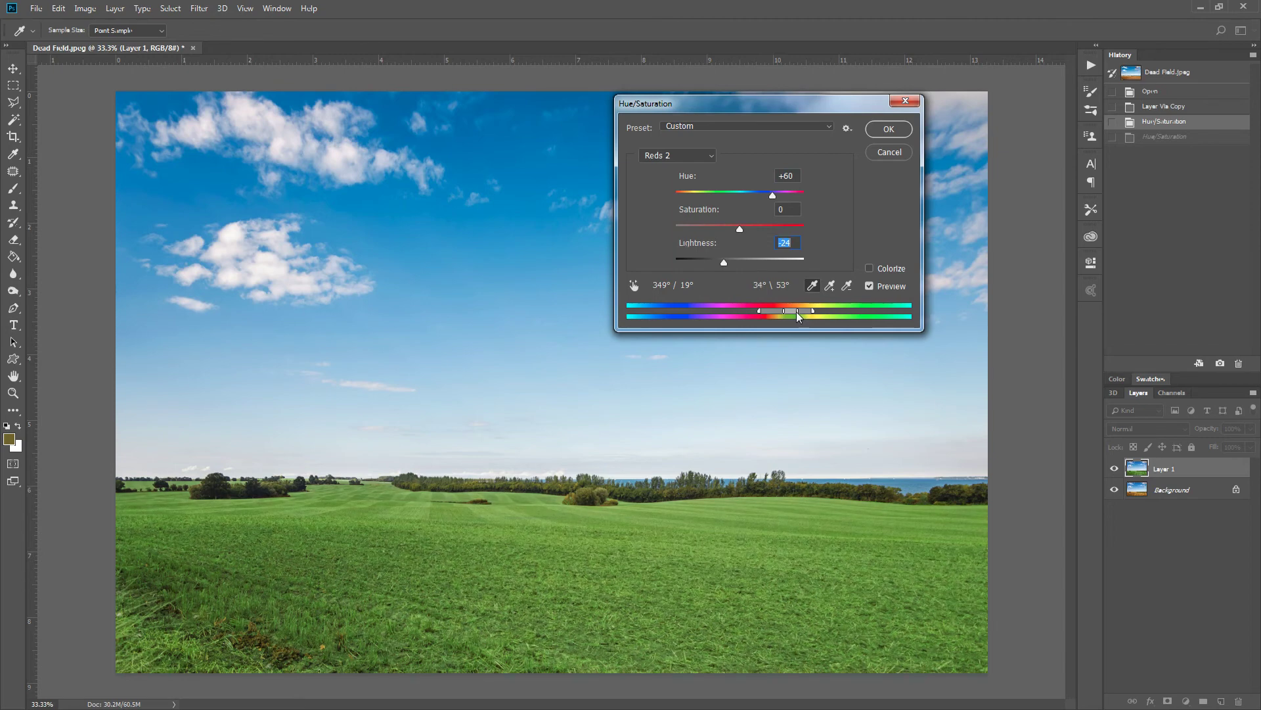
pyautogui.click(881, 131)
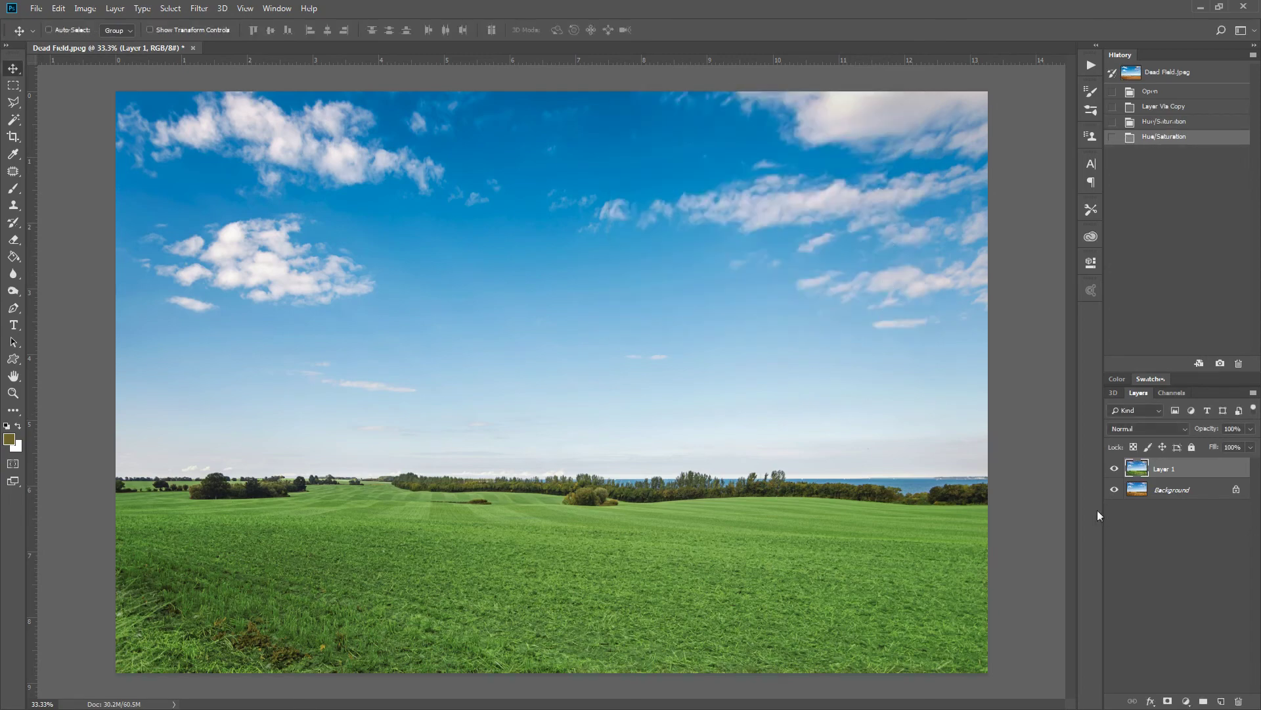
# - Examine the recoloured grass and the tree line up close across the field
pyautogui.hotkey('alt', 'space')
pyautogui.press('Escape')
pyautogui.scroll(10, 799, 611)
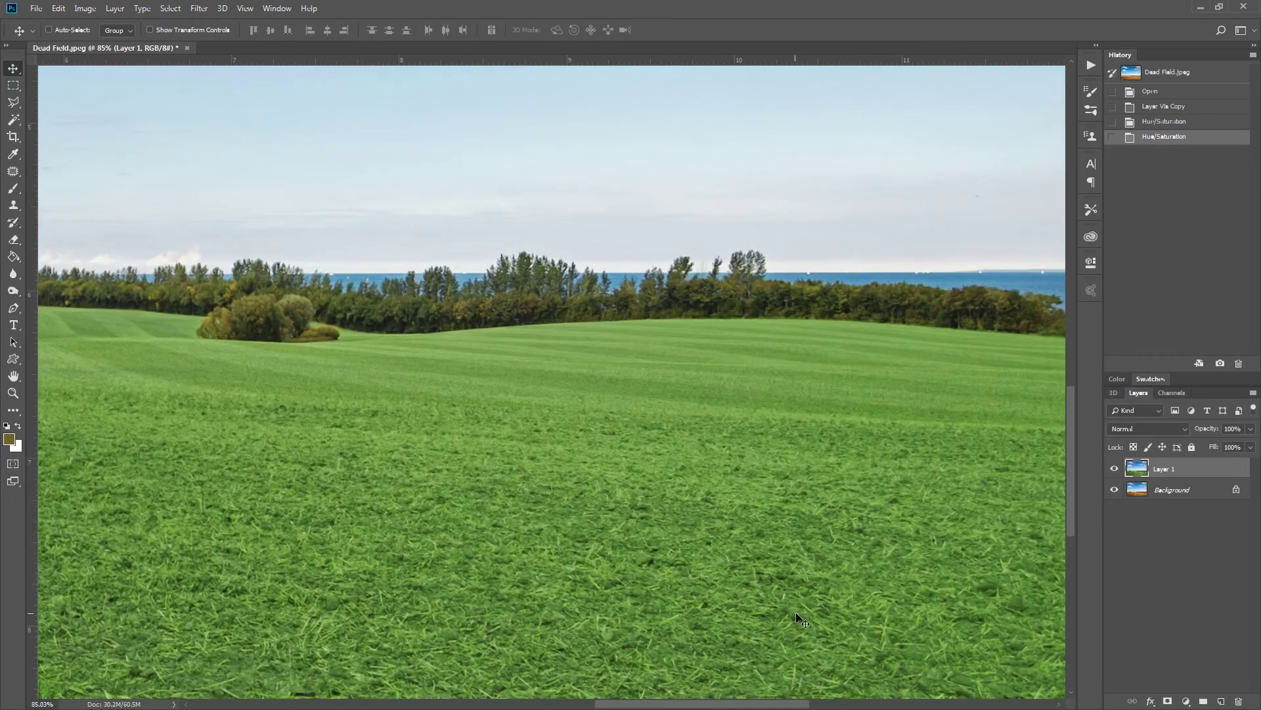
pyautogui.moveTo(753, 583); pyautogui.dragTo(881, 418)
pyautogui.scroll(9, 440, 443)
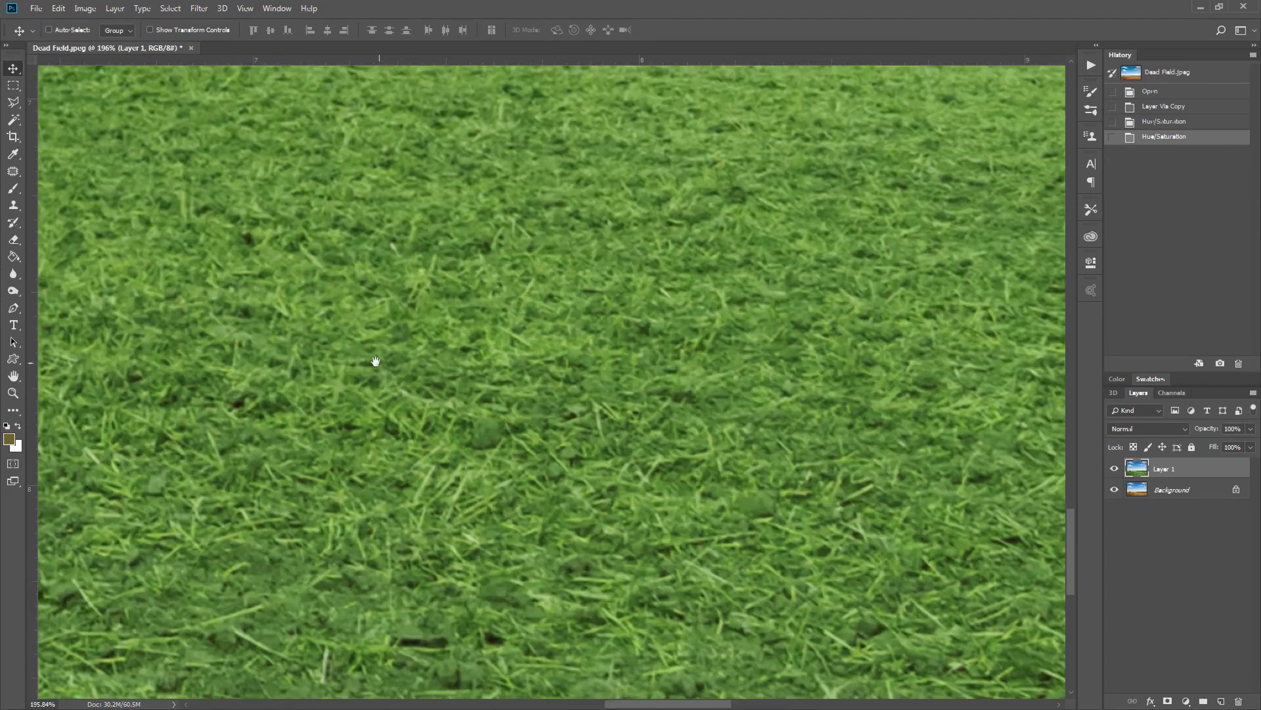
pyautogui.moveTo(375, 361); pyautogui.dragTo(772, 425)
pyautogui.moveTo(414, 363); pyautogui.dragTo(883, 581)
pyautogui.scroll(-5, 883, 580)
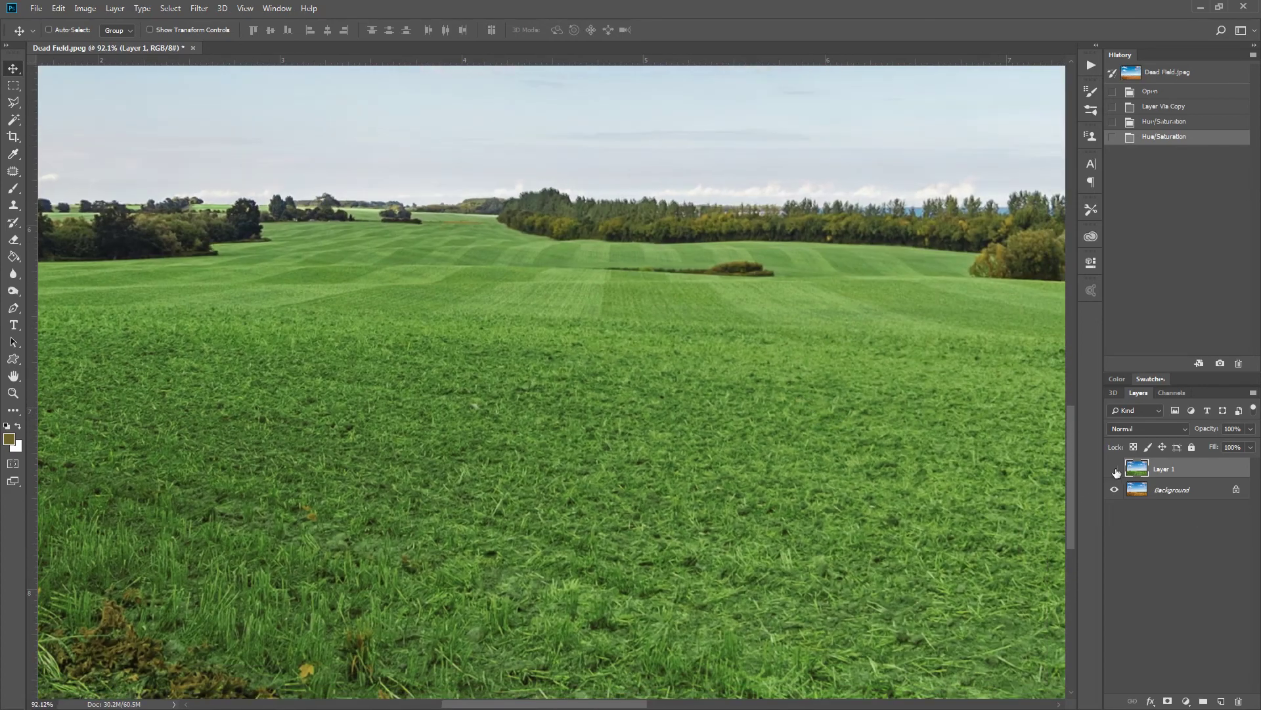
# - Compare the close-up of the green field with the original by toggling Layer 1's visibility
pyautogui.click(1115, 469)
pyautogui.click(1115, 469)
pyautogui.click(1115, 469)
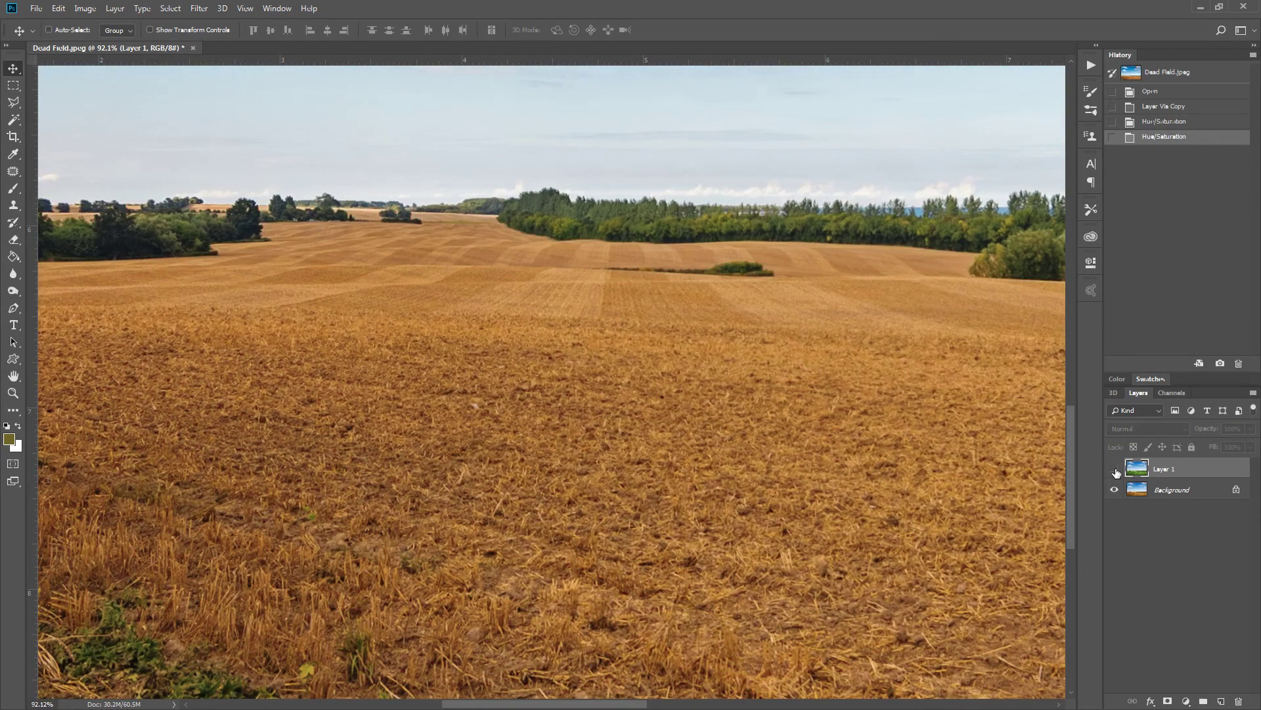
pyautogui.click(1115, 469)
pyautogui.click(1115, 469)
pyautogui.click(1115, 469)
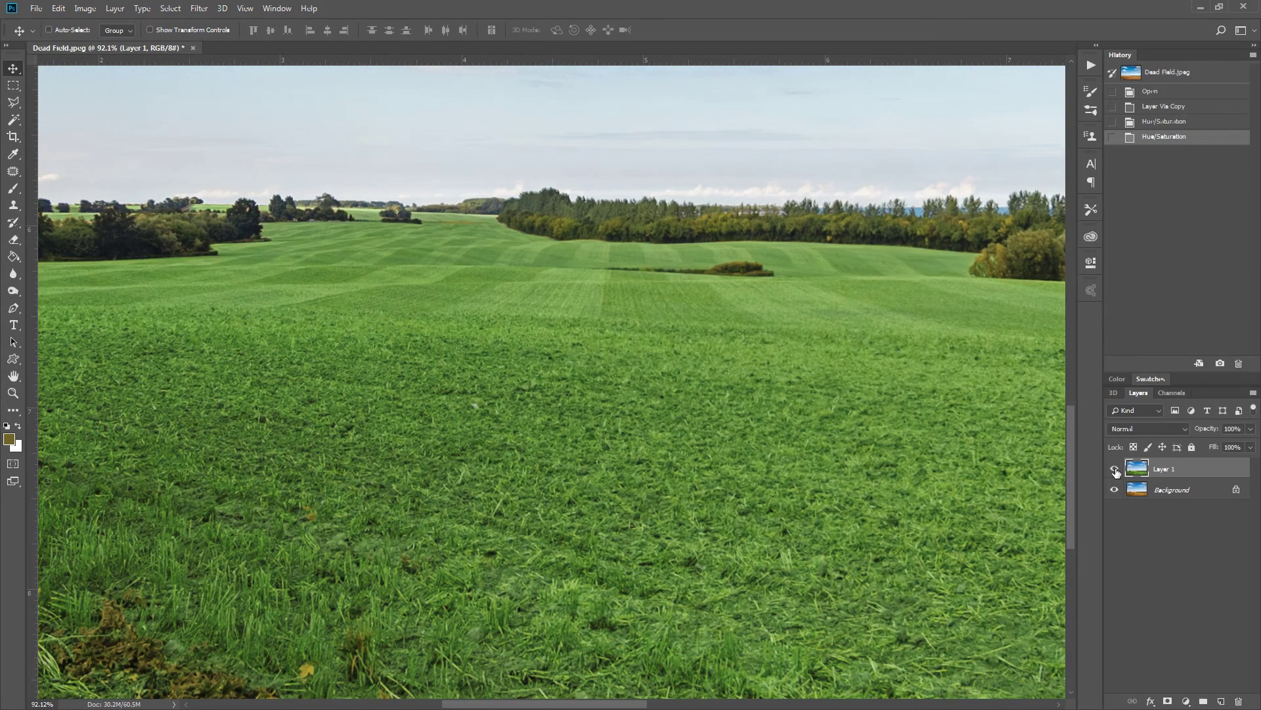
# - Review the whole landscape and compare it with the original photo by toggling Layer 1's visibility
pyautogui.scroll(-7, 603, 451)
pyautogui.moveTo(736, 435); pyautogui.dragTo(249, 488)
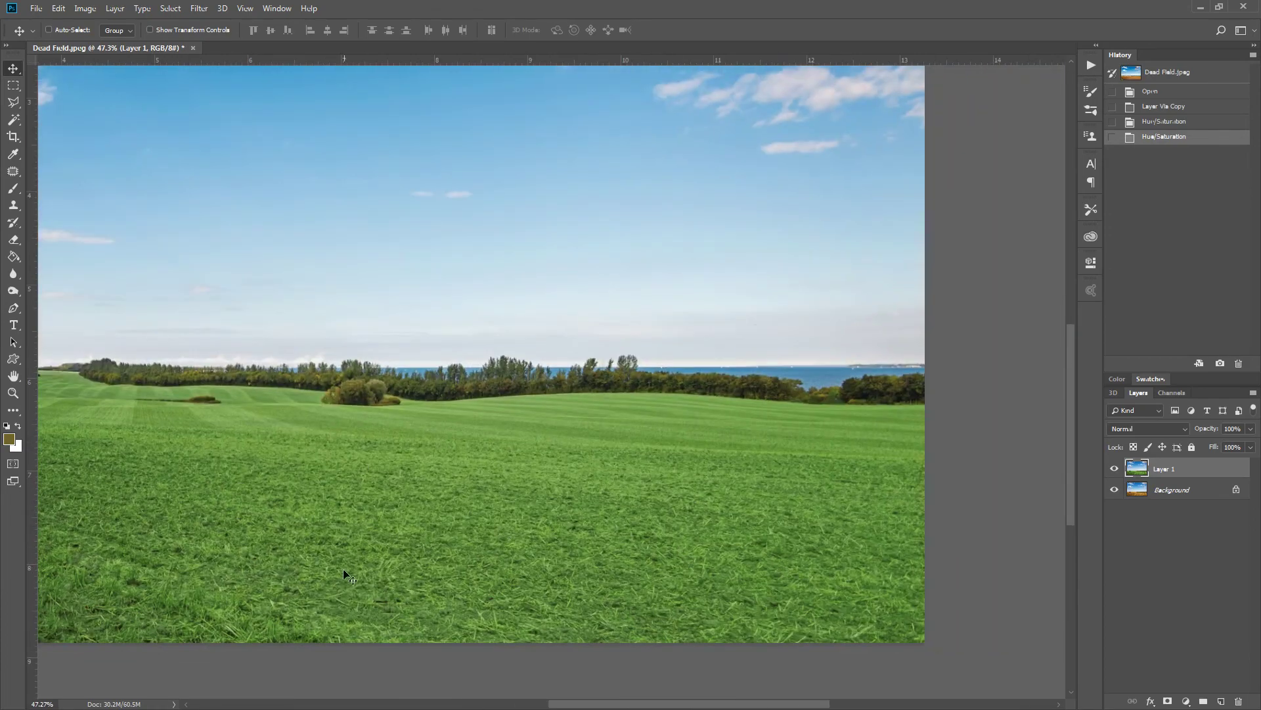
pyautogui.moveTo(647, 452); pyautogui.dragTo(857, 488)
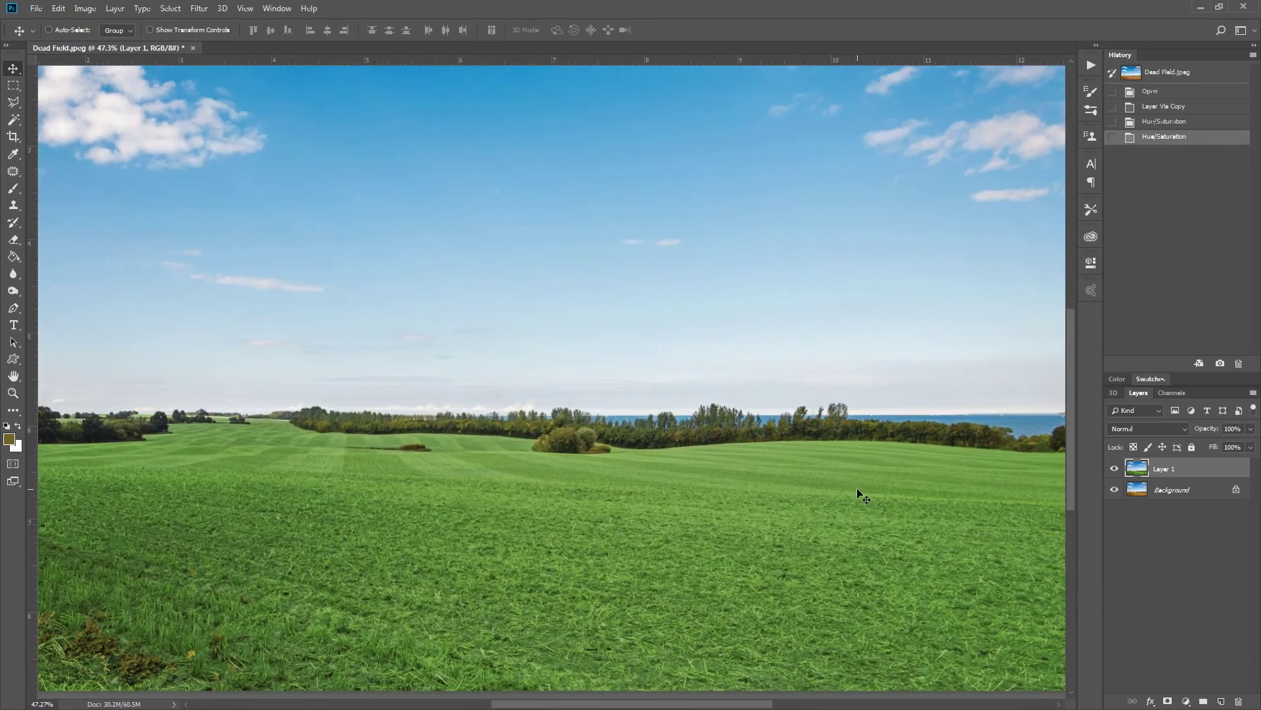
pyautogui.scroll(-2, 856, 487)
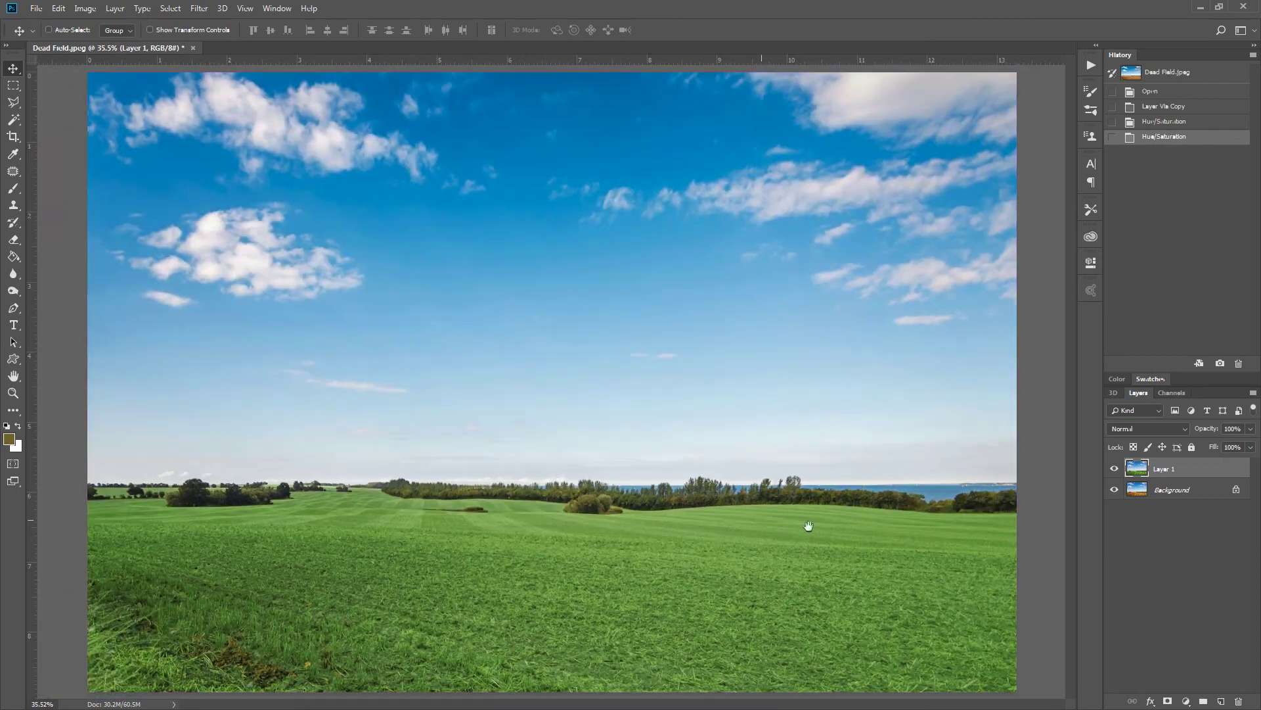
pyautogui.click(1114, 469)
pyautogui.click(1115, 469)
pyautogui.click(1114, 469)
pyautogui.click(1114, 469)
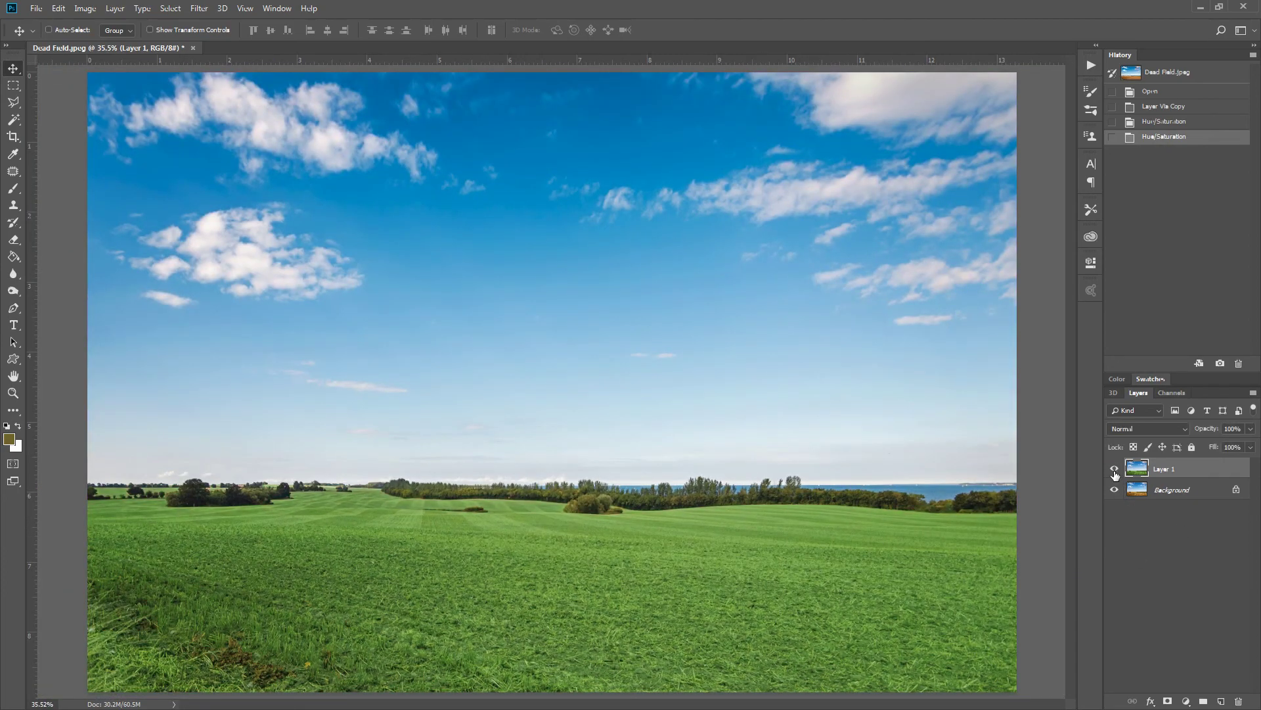